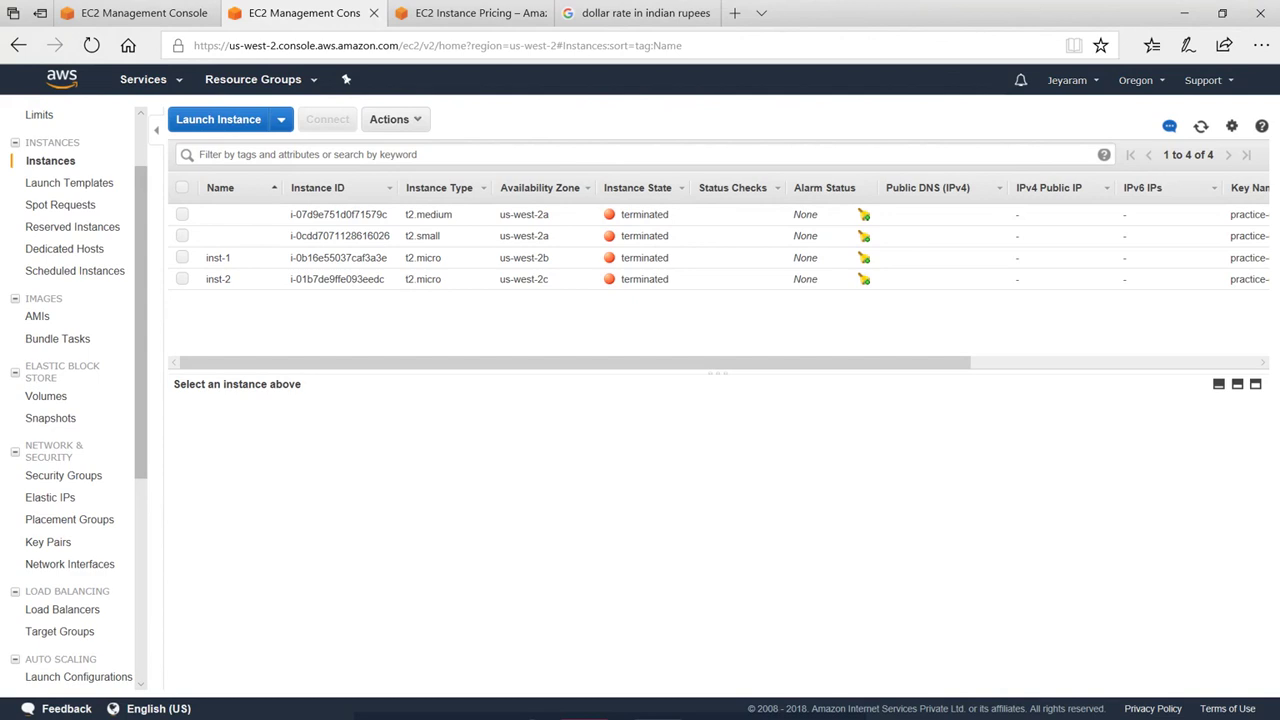
Start a new instance launch using the free-tier Amazon Linux AMI 2017.09.1 and the t2.micro type, continuing to the instance details.
click(212, 121)
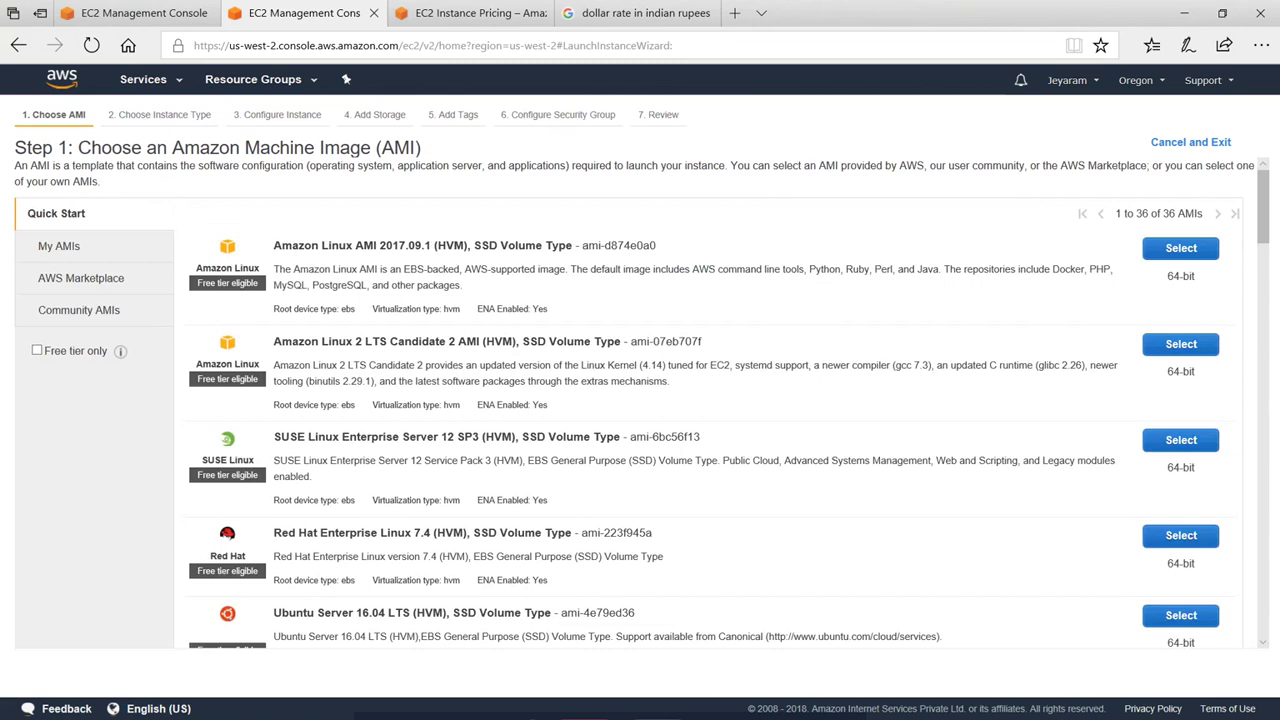
click(77, 352)
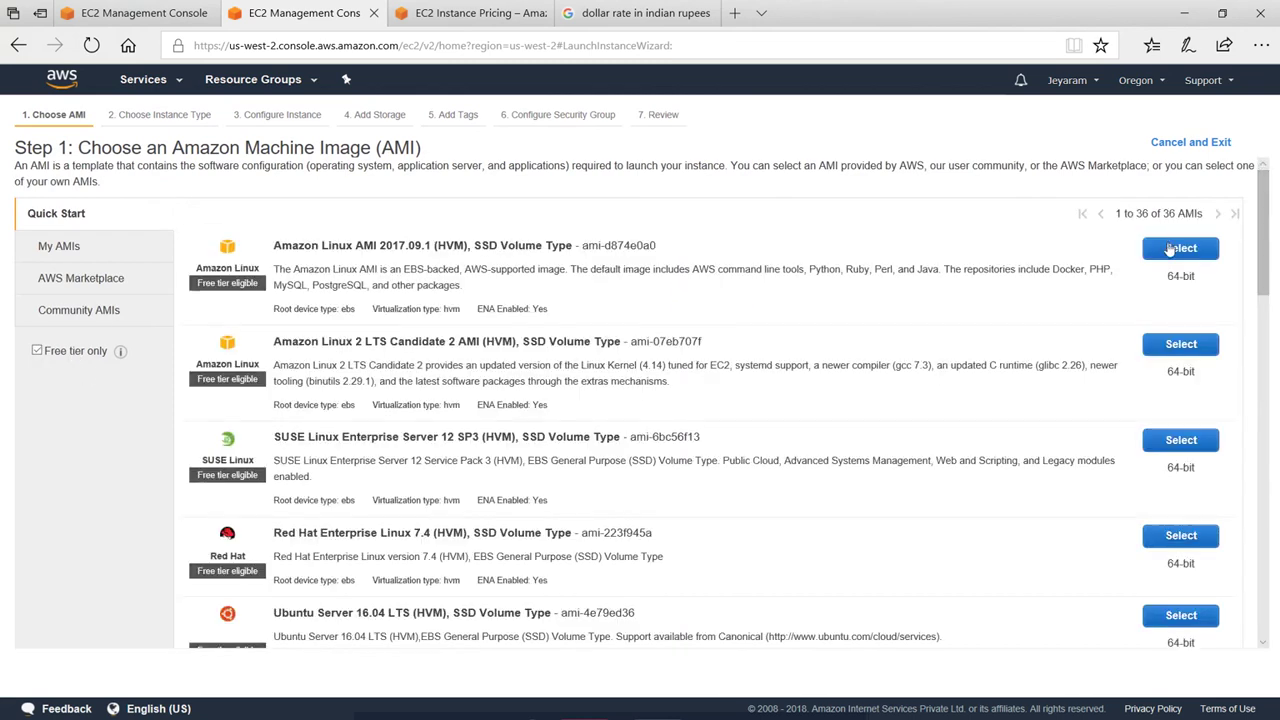
click(1180, 248)
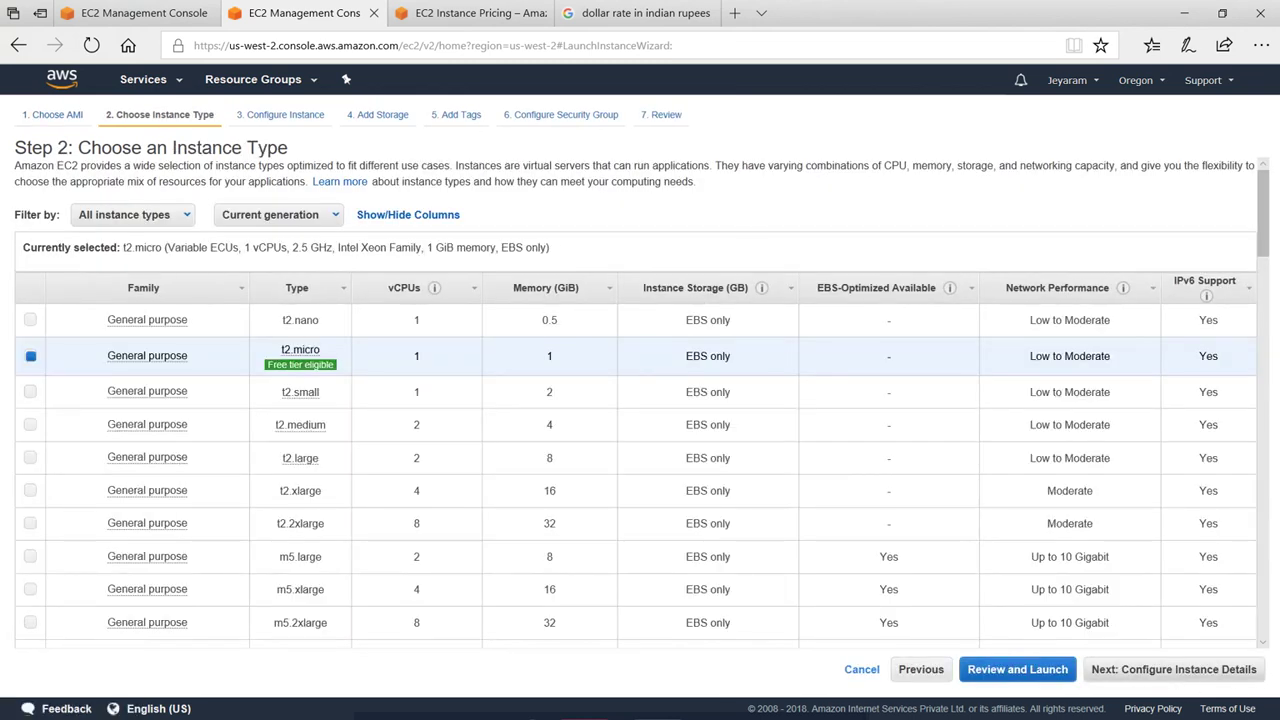
click(1180, 668)
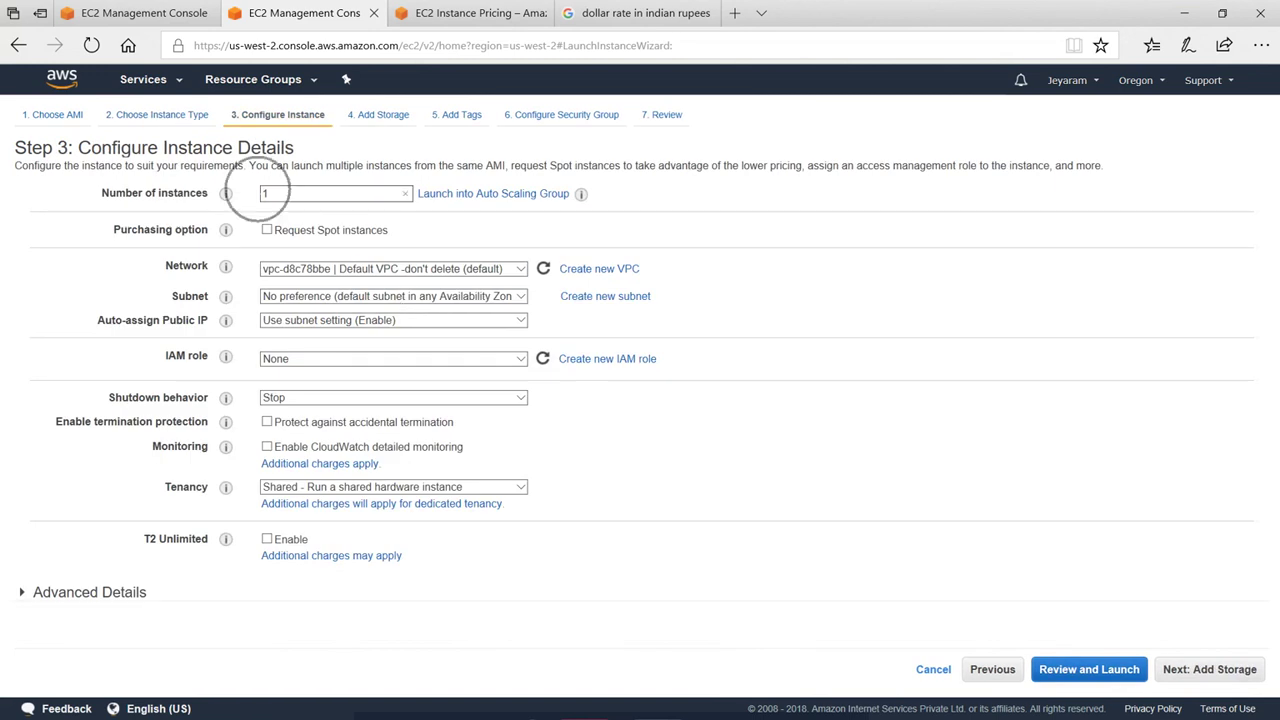
Set the number of instances to 2.
double_click(264, 195)
text(2)
click(789, 564)
Copy the httpd and PHP setup shell script from Notepad++ into the launch wizard's user data under the advanced details.
scroll(300, 575, down, 1)
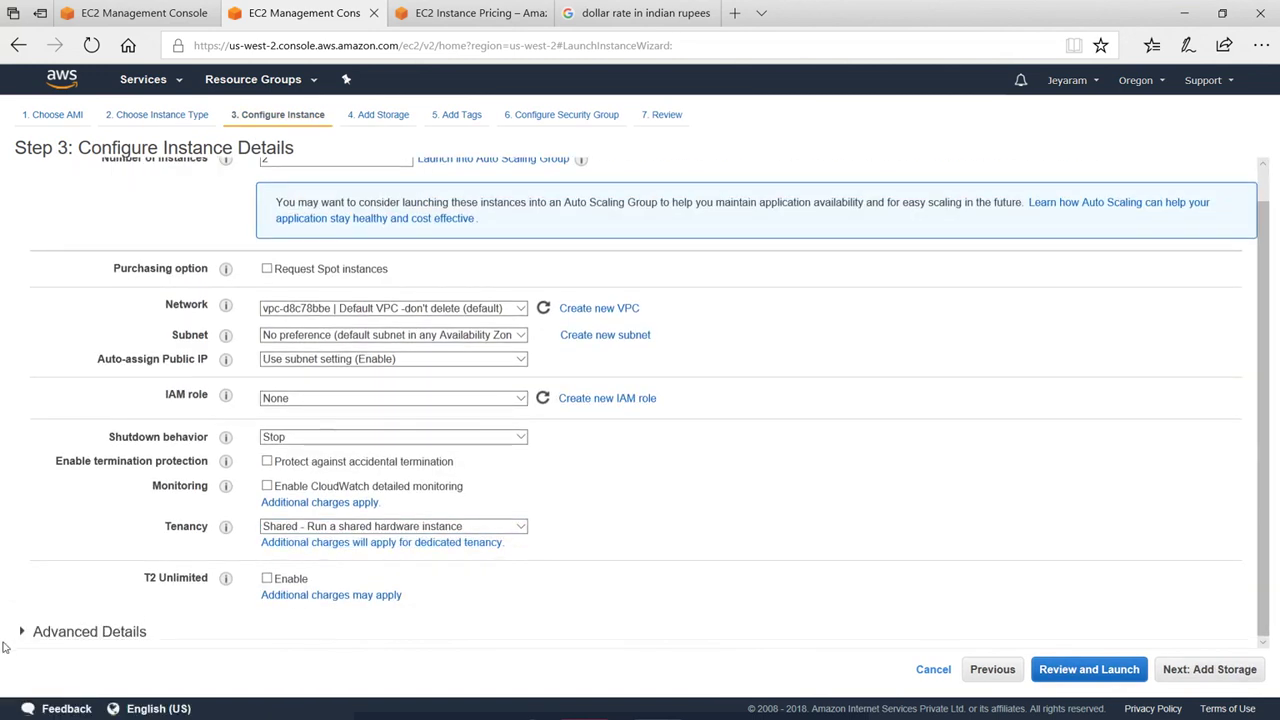
click(60, 640)
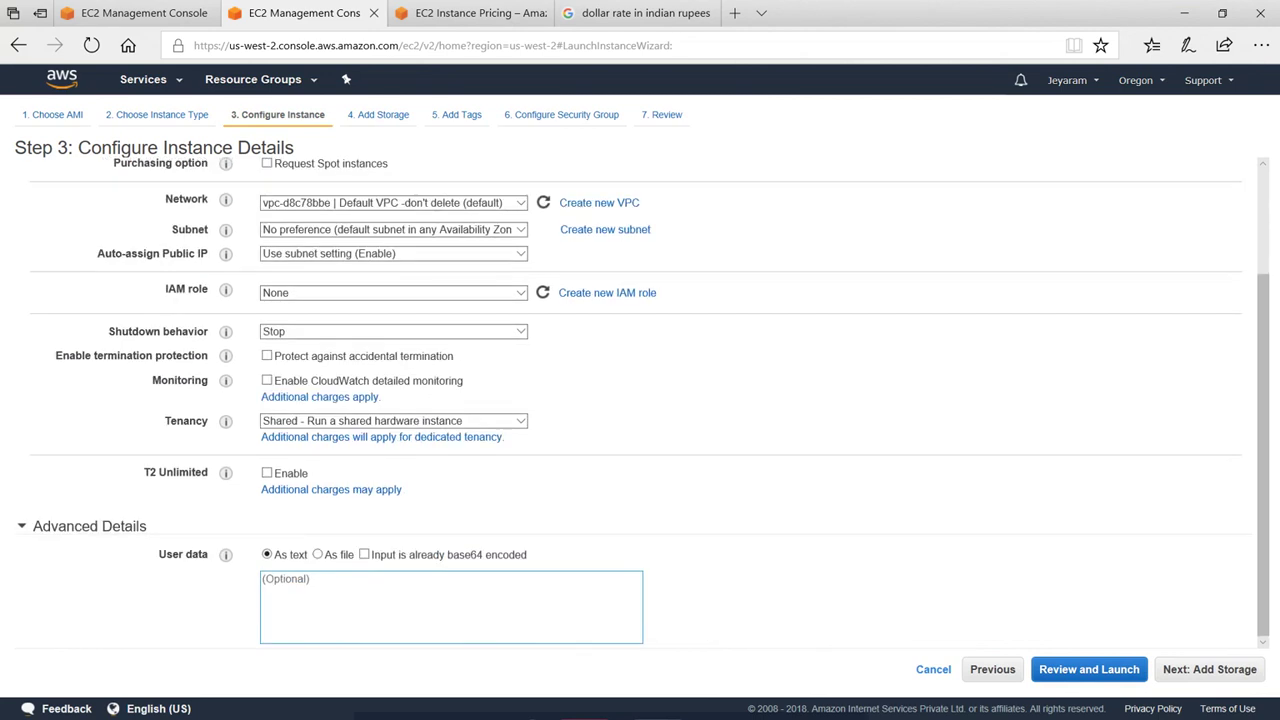
key(alt+Tab)
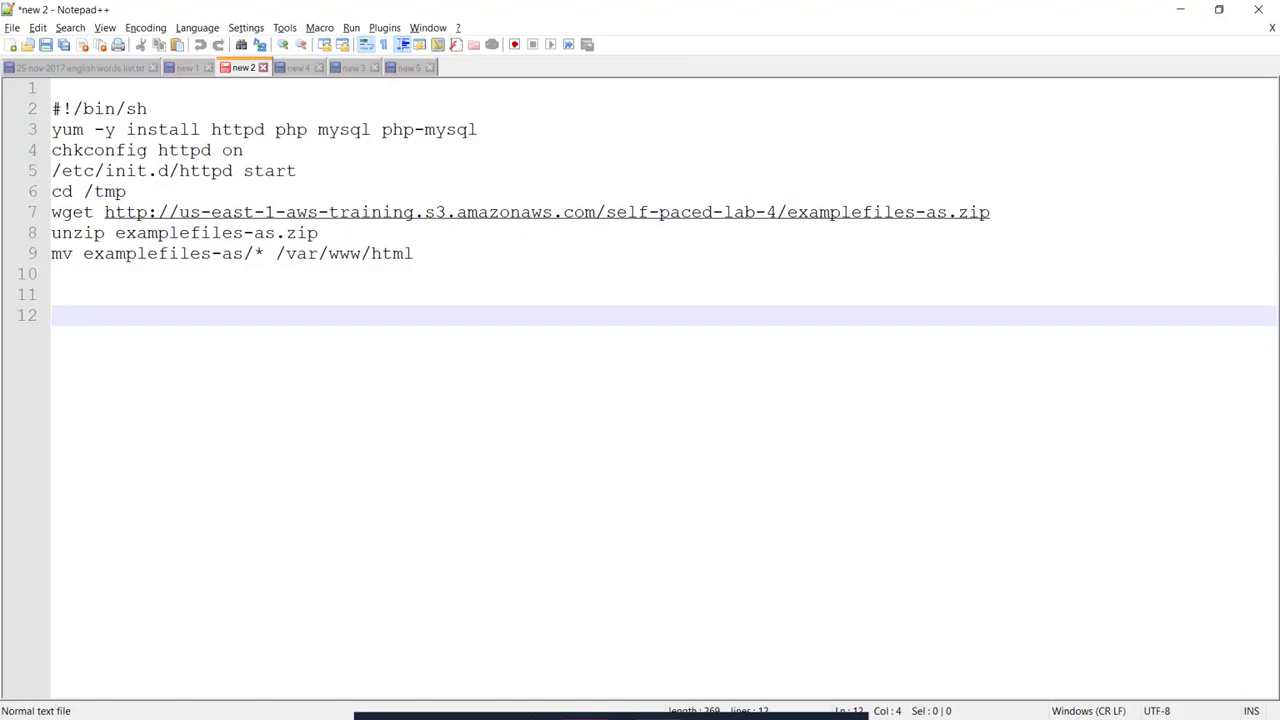
drag(451, 251, 14, 106)
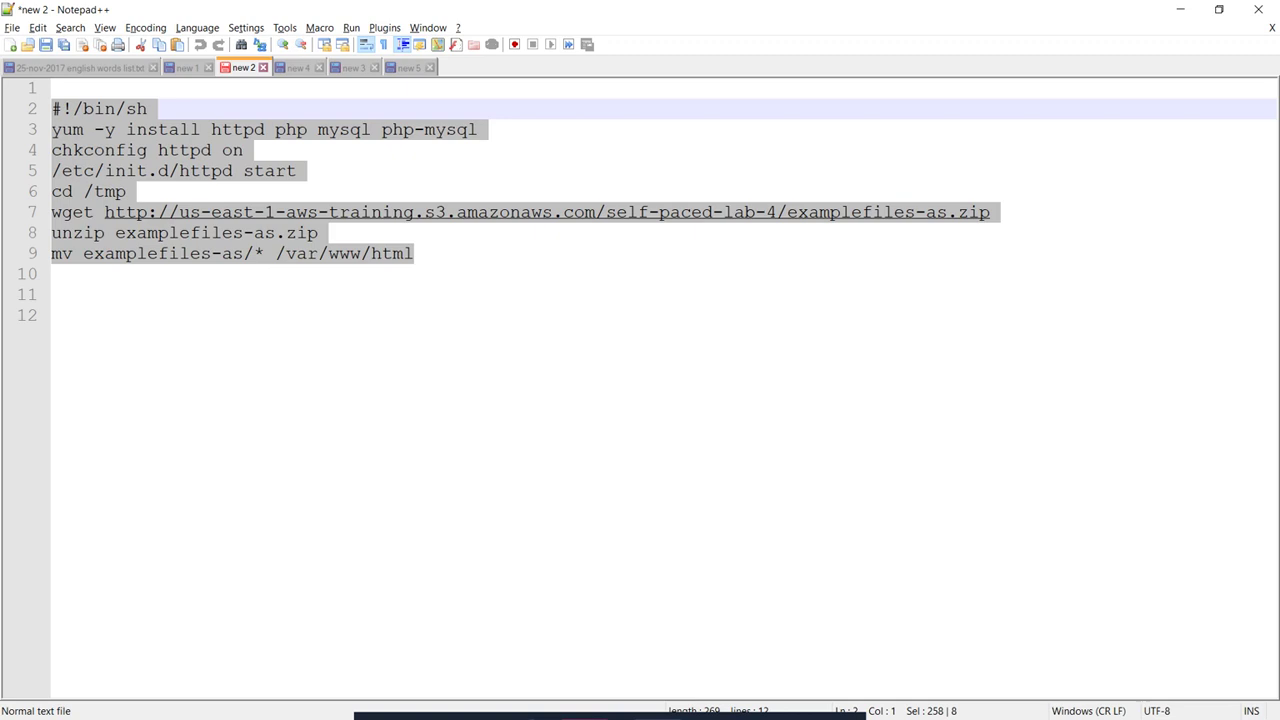
key(alt+Tab)
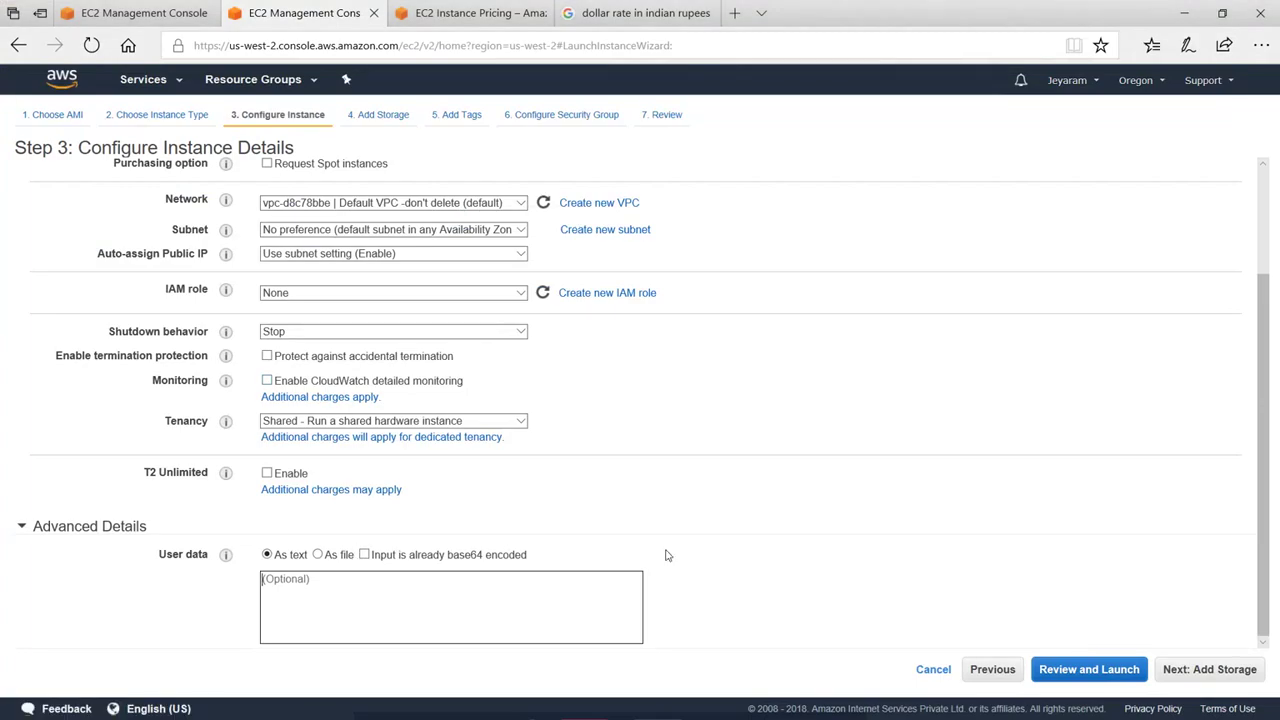
key(ctrl+v)
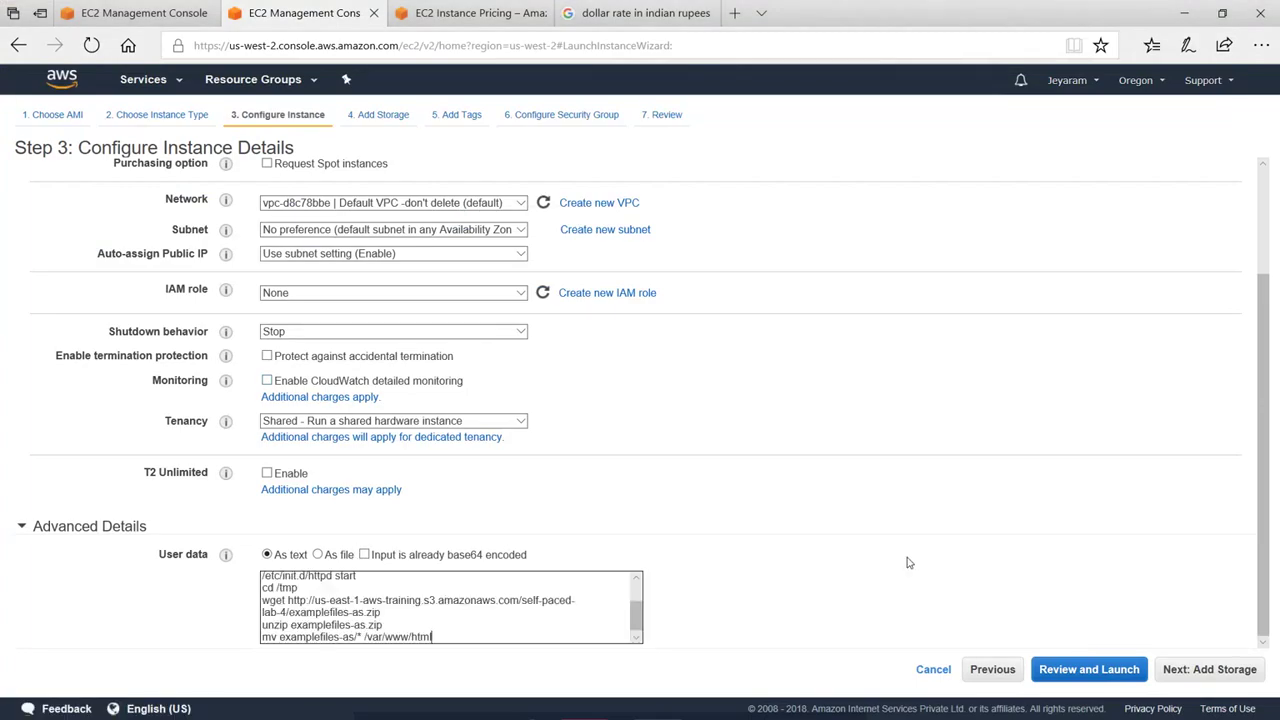
Keep the default storage, add no tags, and assign the existing security group Practice-ec2.
click(1237, 677)
click(1229, 677)
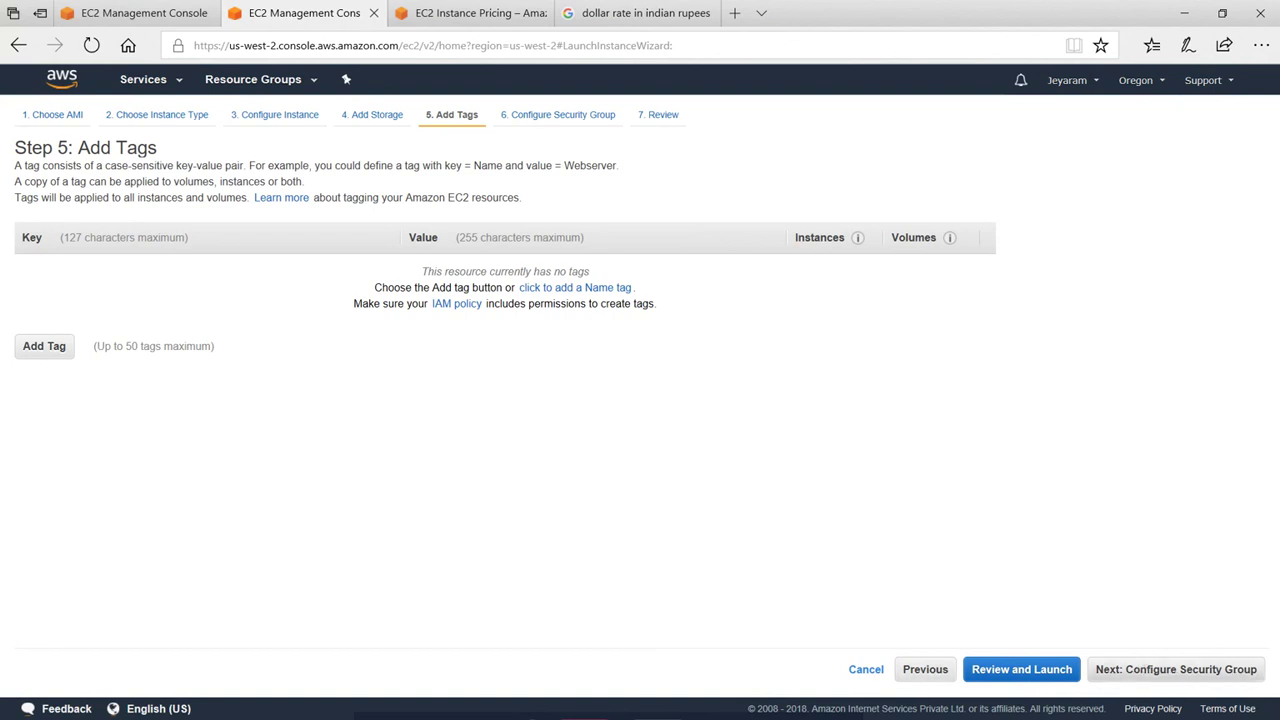
click(1176, 669)
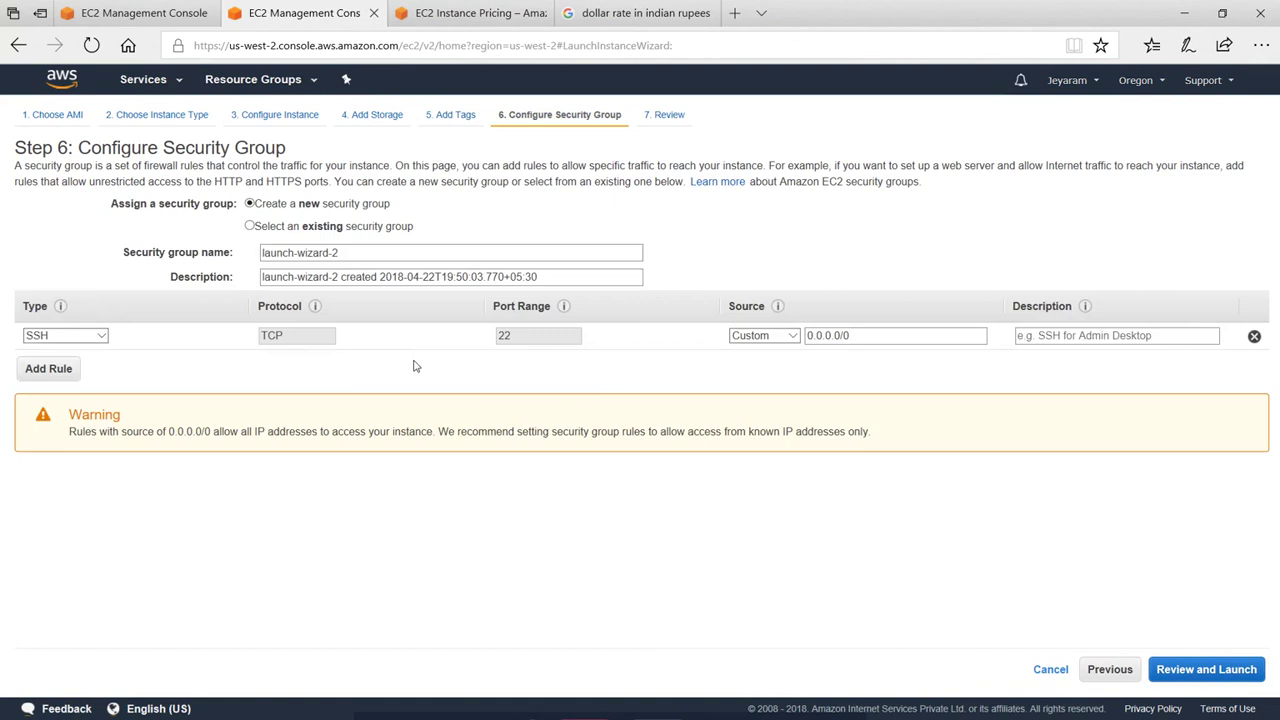
click(316, 228)
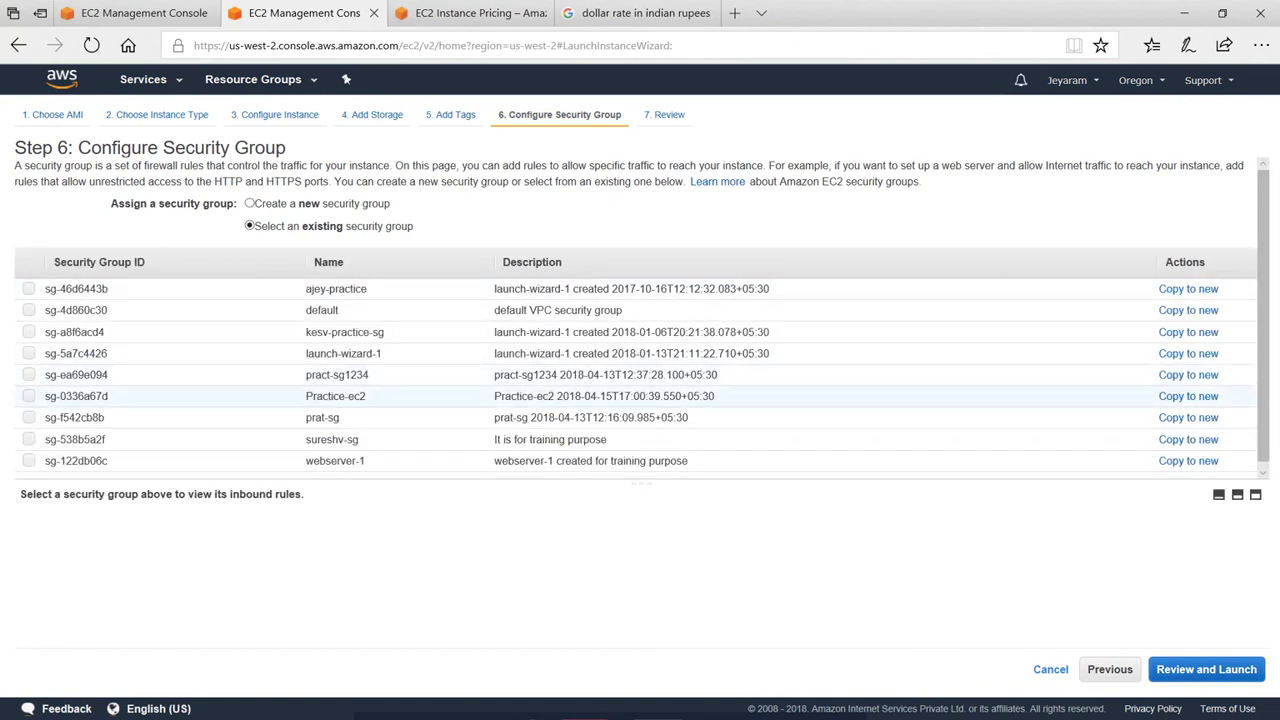
click(29, 396)
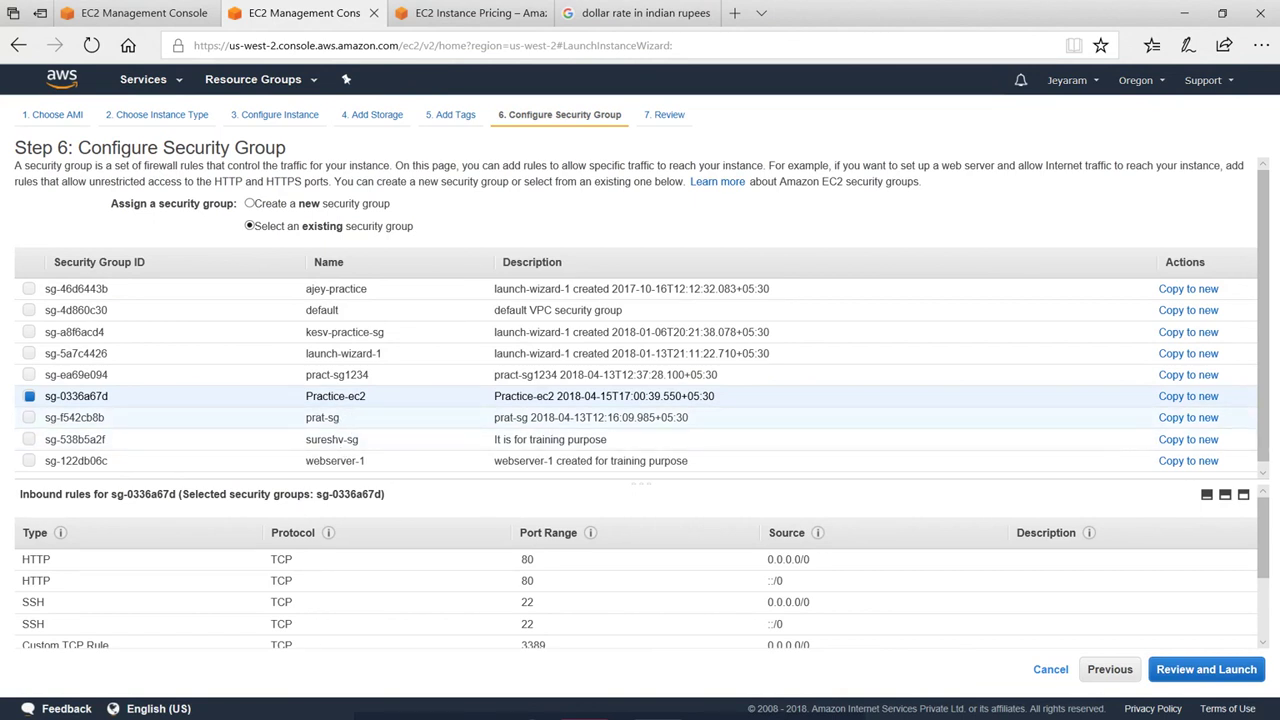
Launch the instances with the existing key pair practice-ec2, acknowledging access to its private key file, and return to the instance list.
click(1208, 671)
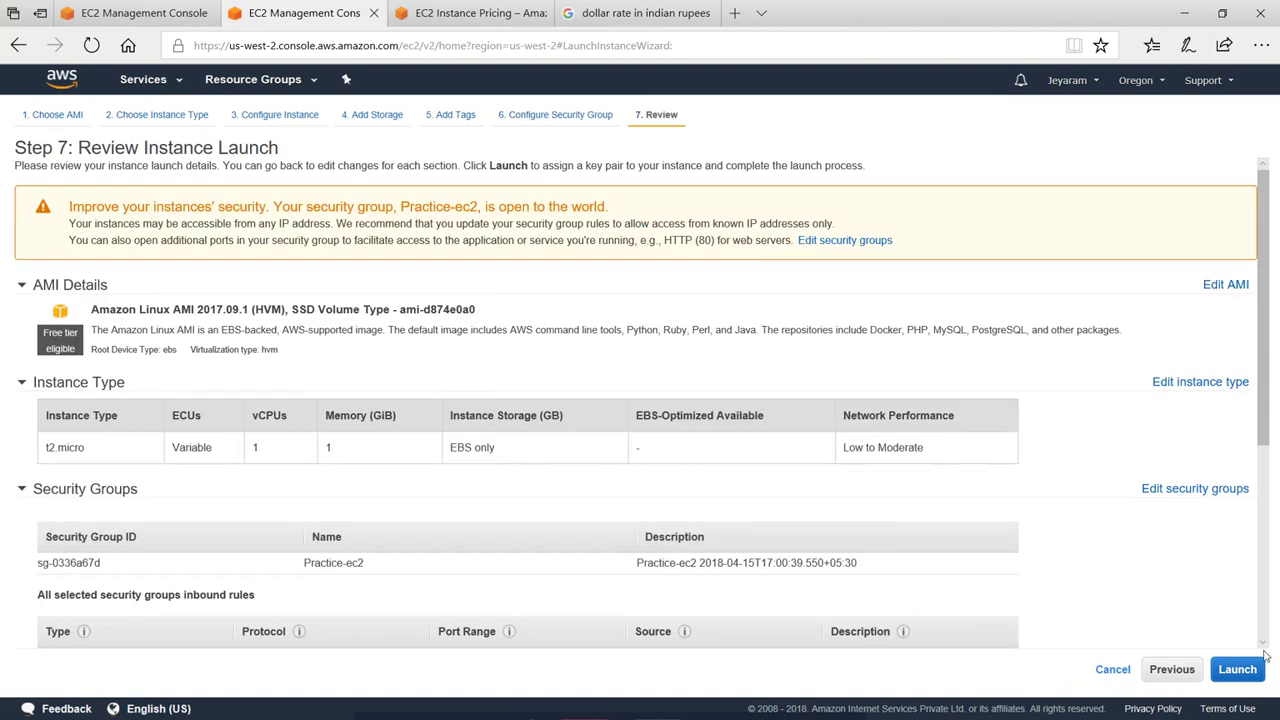
click(1250, 676)
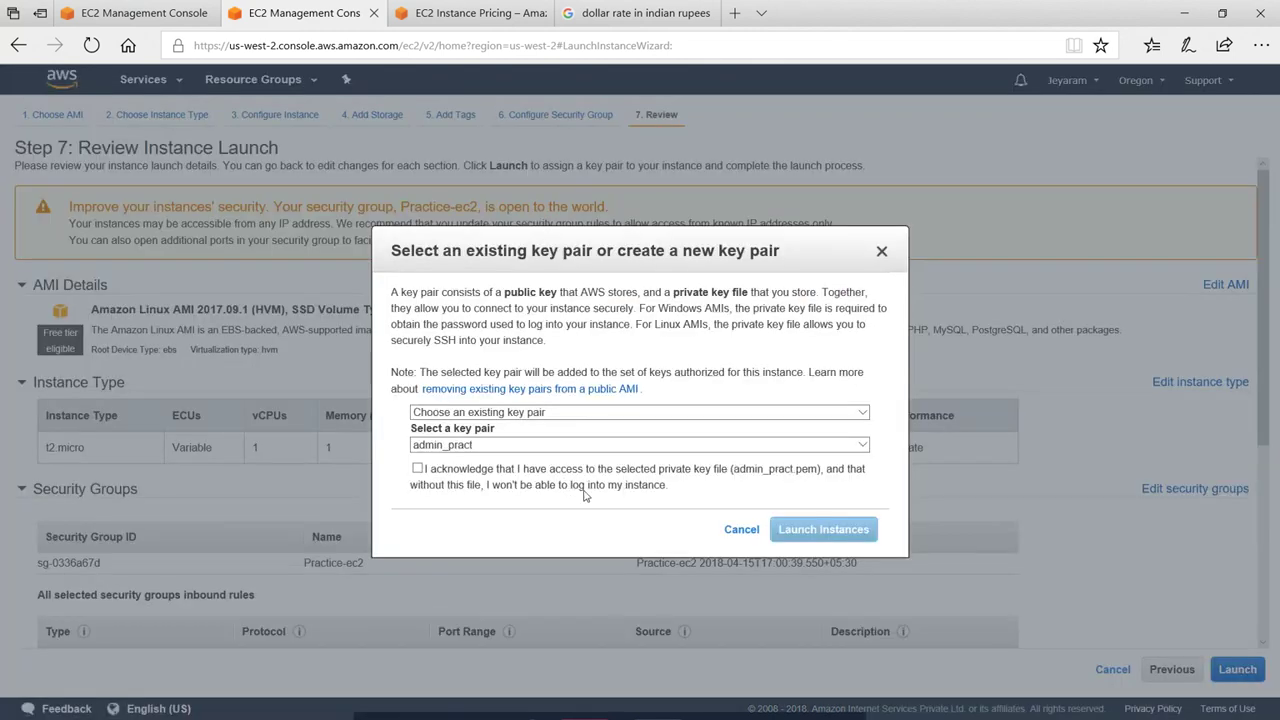
click(561, 446)
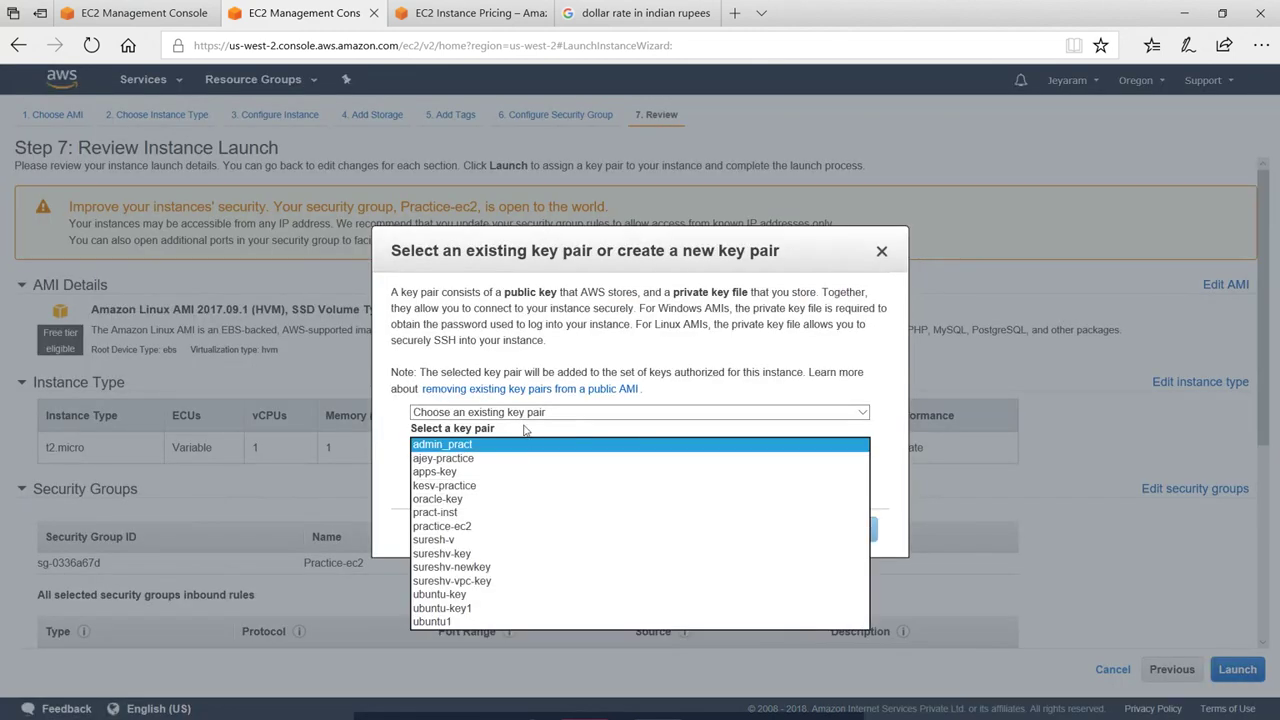
click(460, 526)
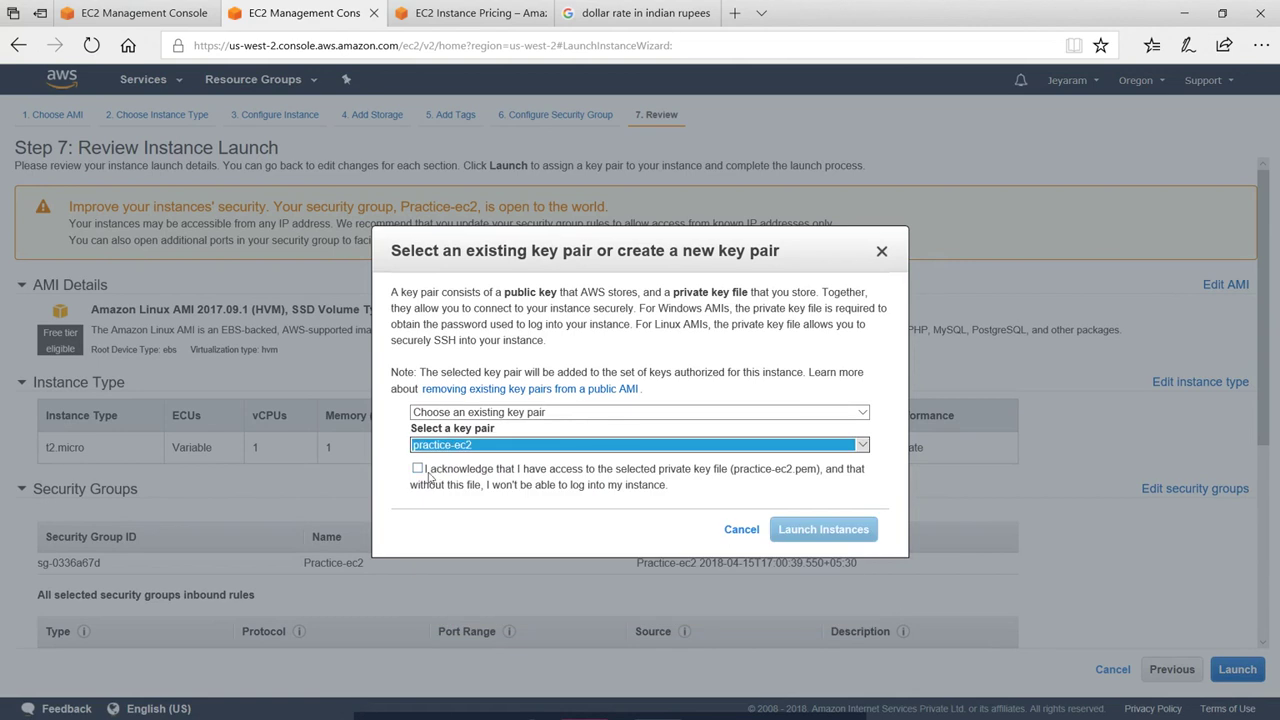
click(417, 468)
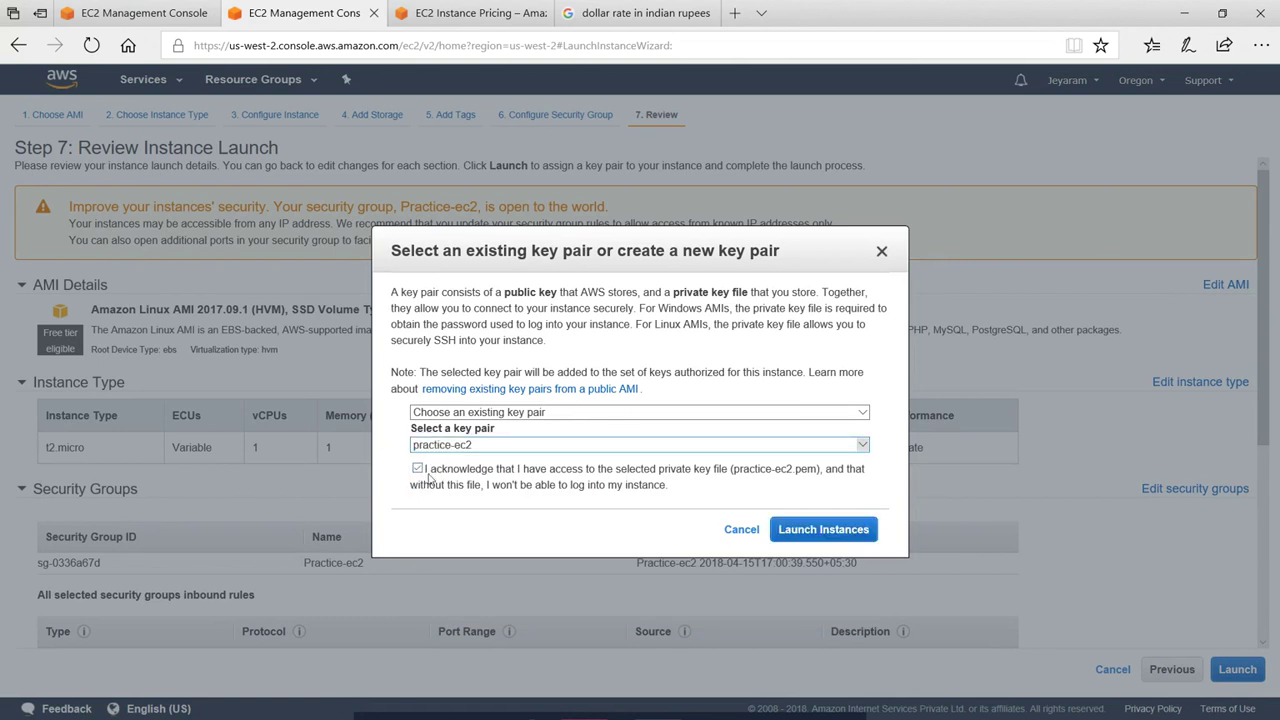
click(826, 530)
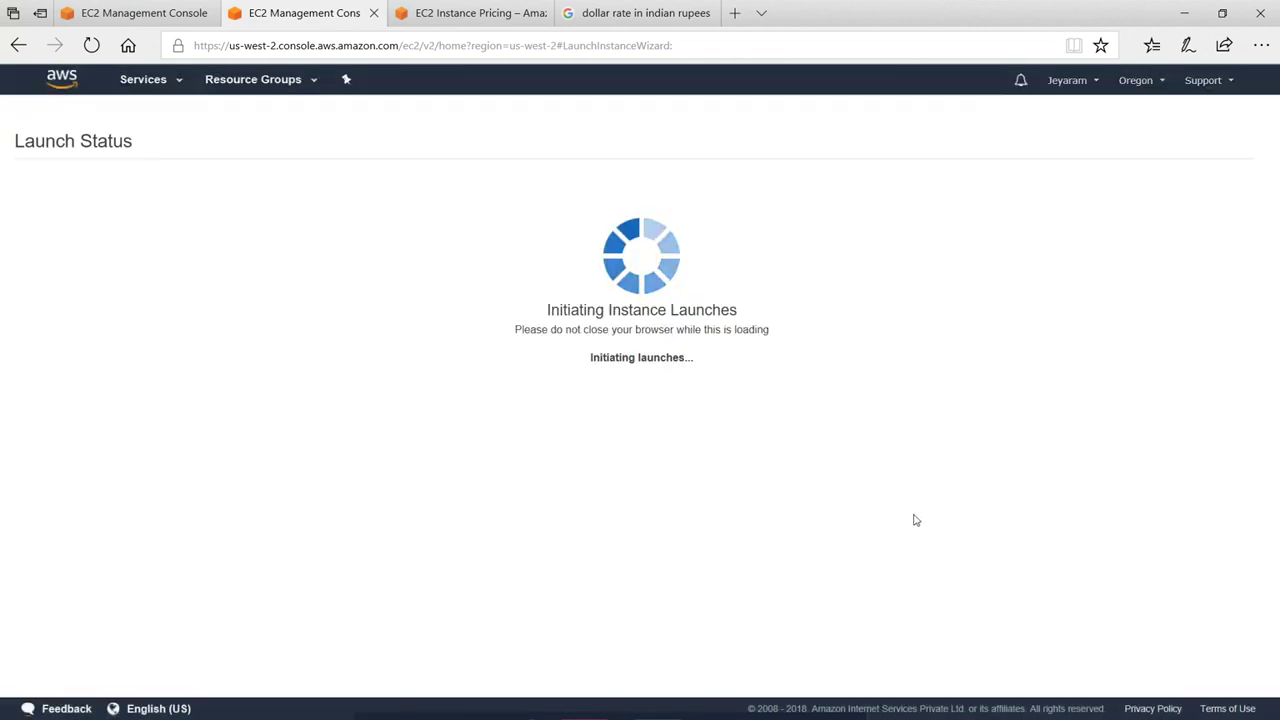
click(1216, 606)
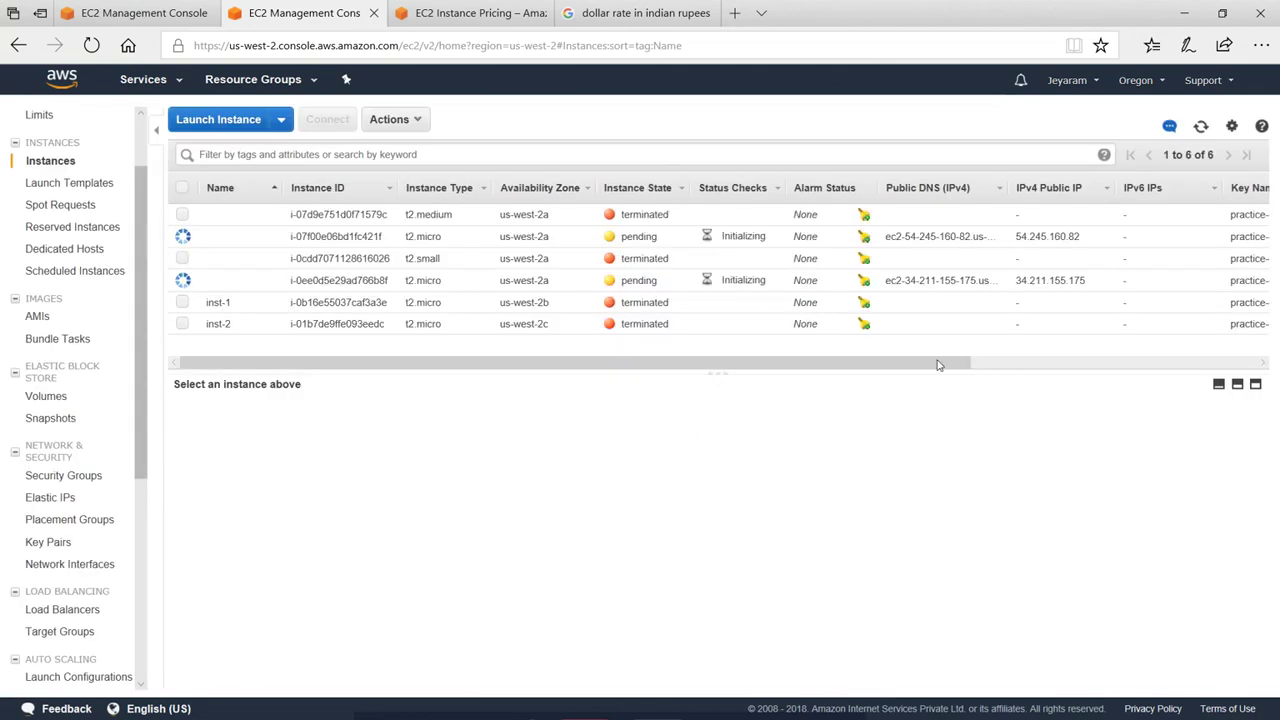
Sort the instance list by instance state and refresh it to check the newly launched instances.
click(636, 188)
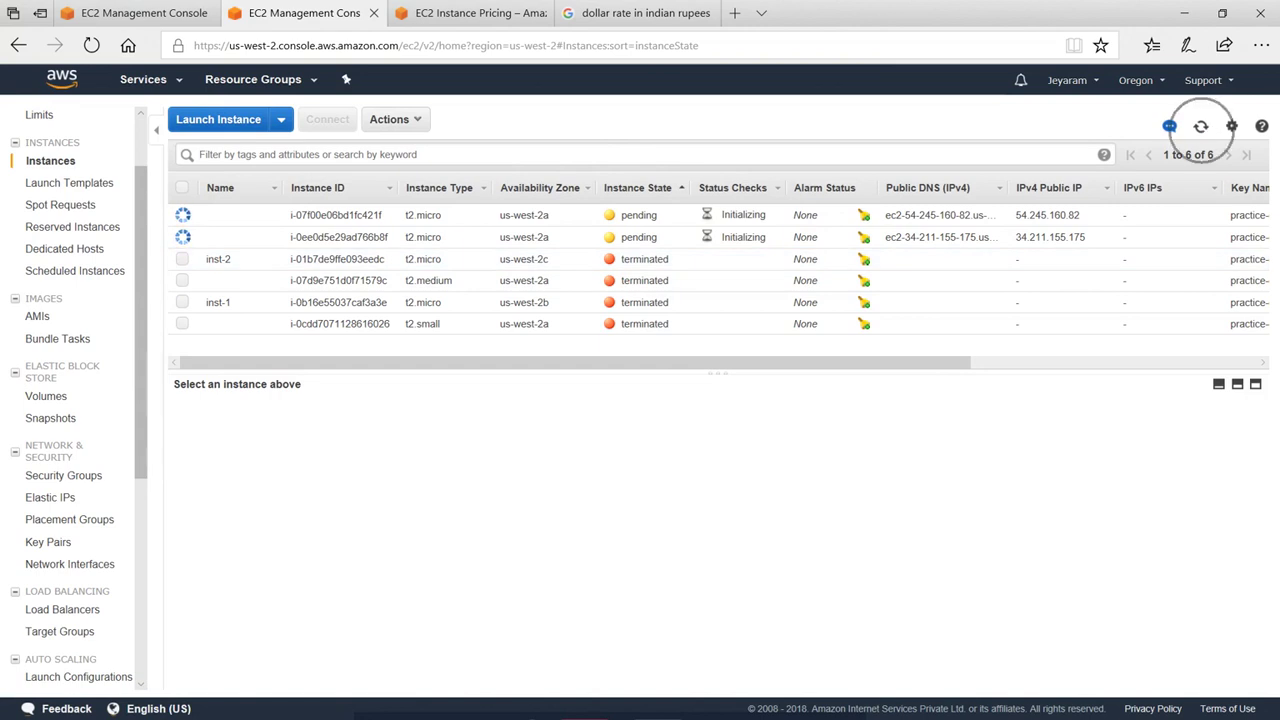
click(1201, 129)
click(1201, 129)
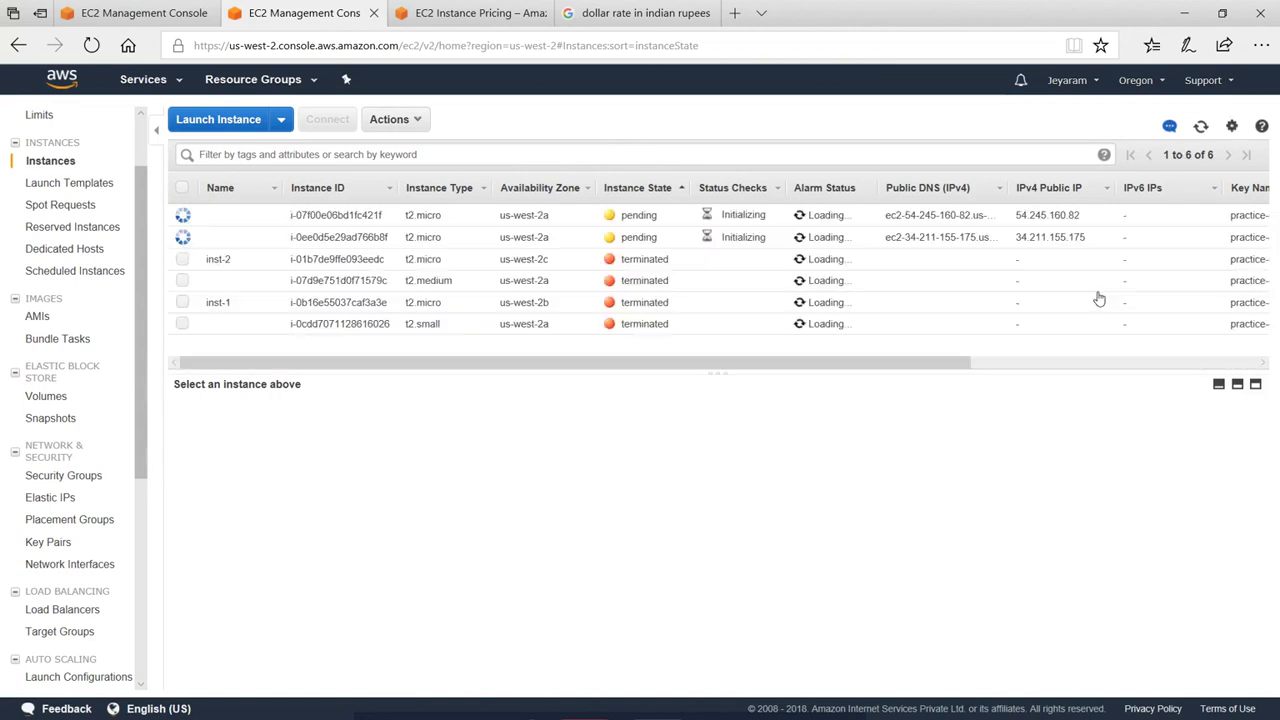
click(638, 187)
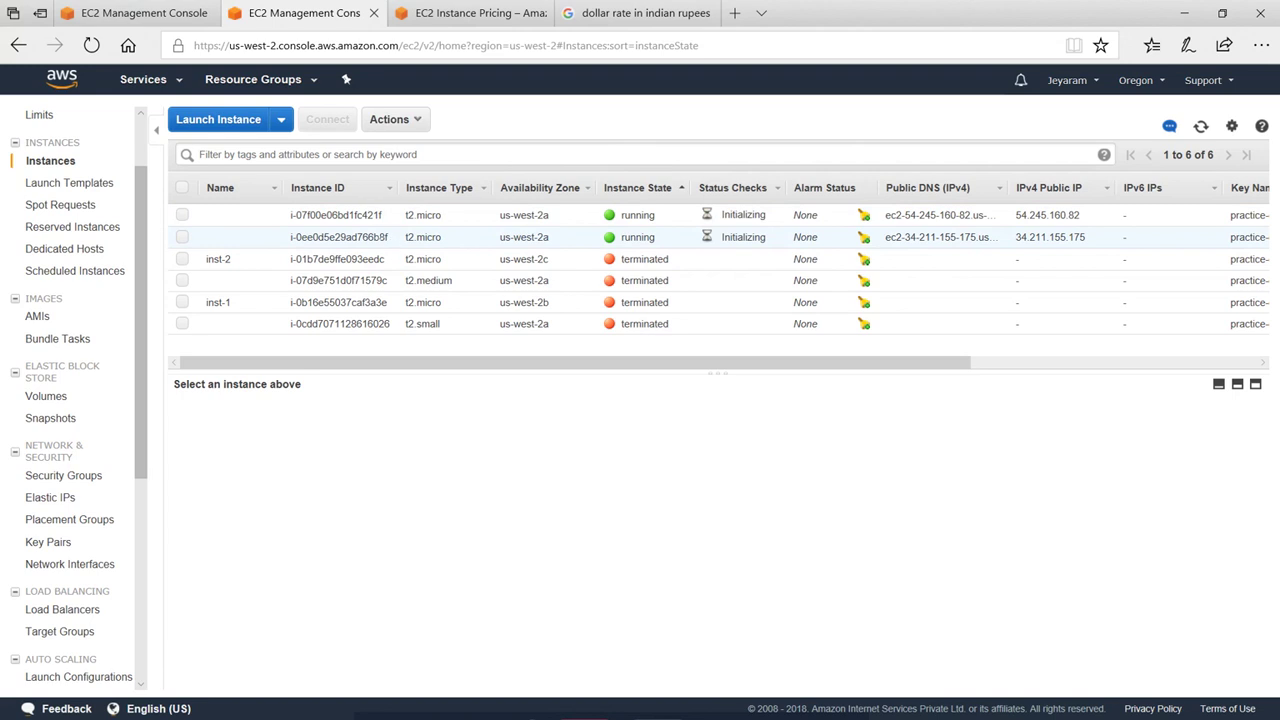
Name the two new t2.micro instances web1 and web2.
click(182, 215)
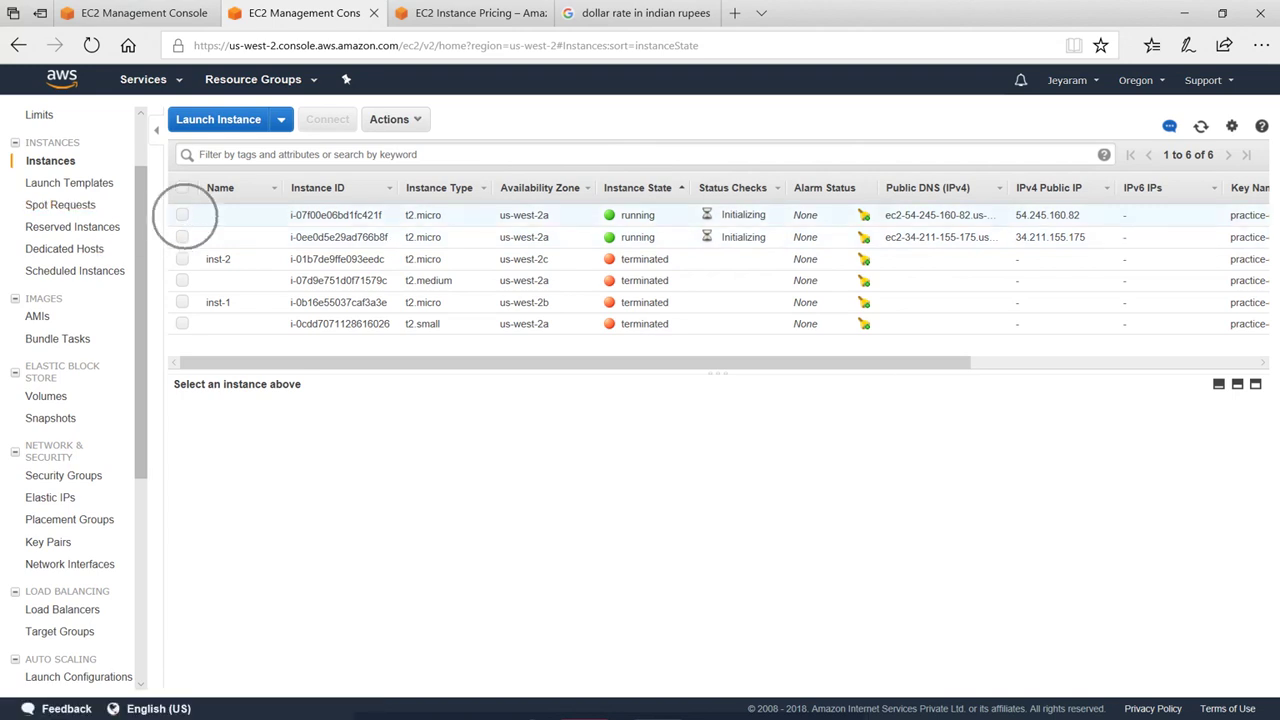
click(267, 215)
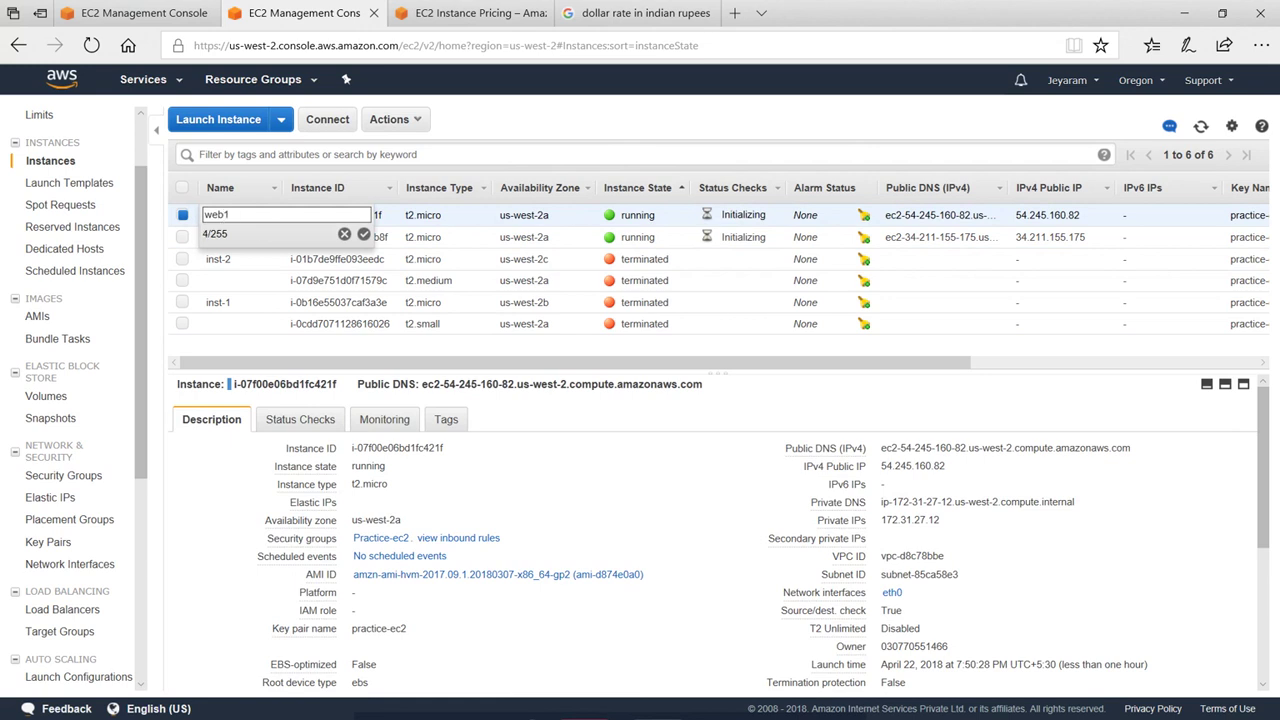
click(363, 234)
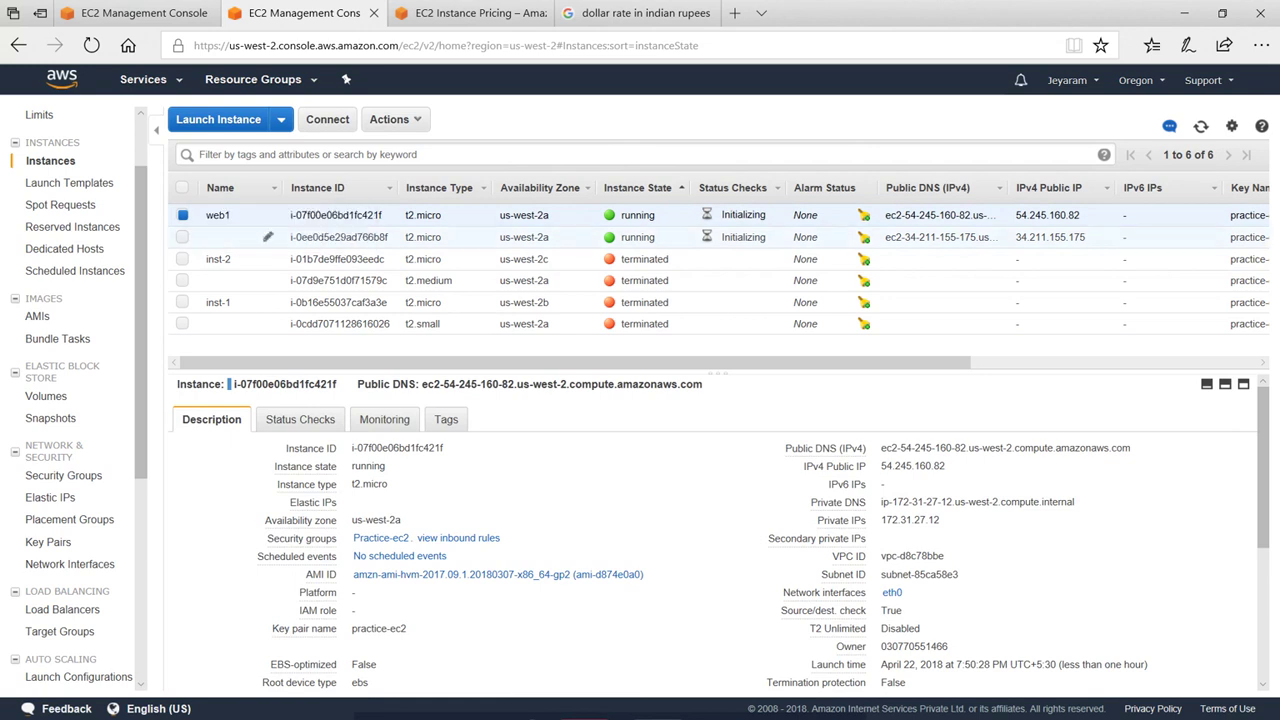
click(268, 242)
click(267, 239)
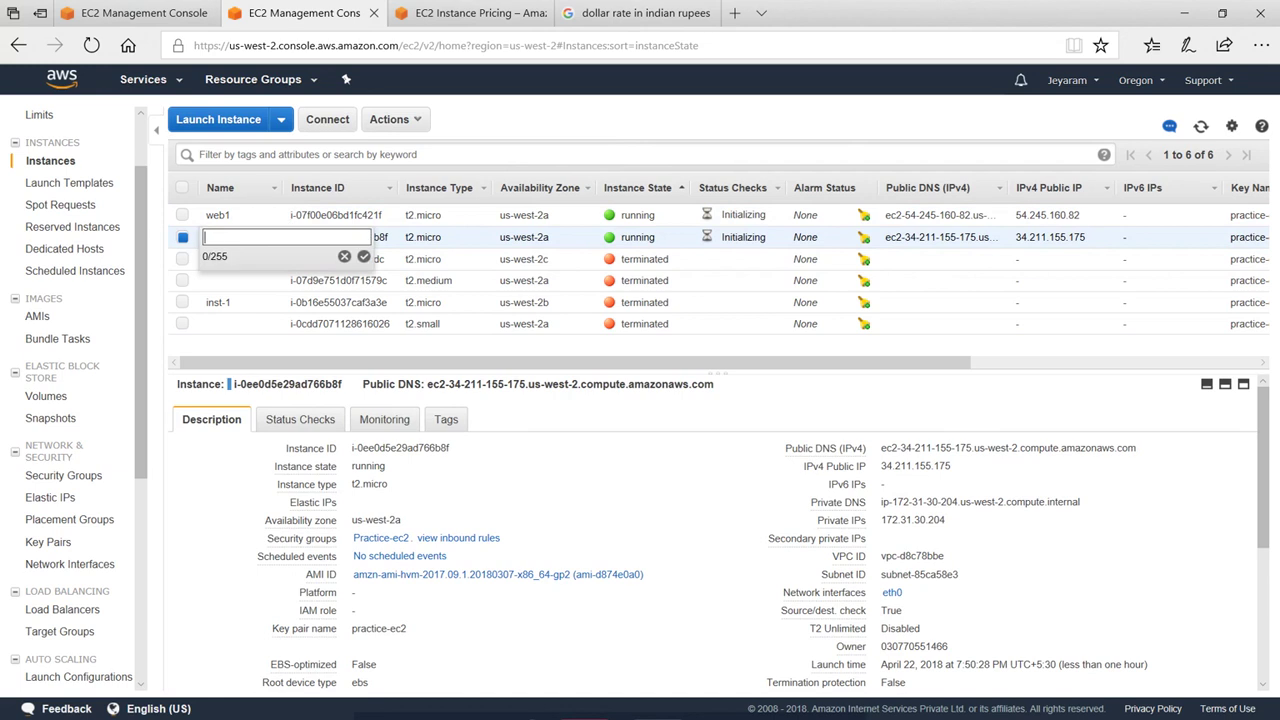
text(web2)
click(363, 257)
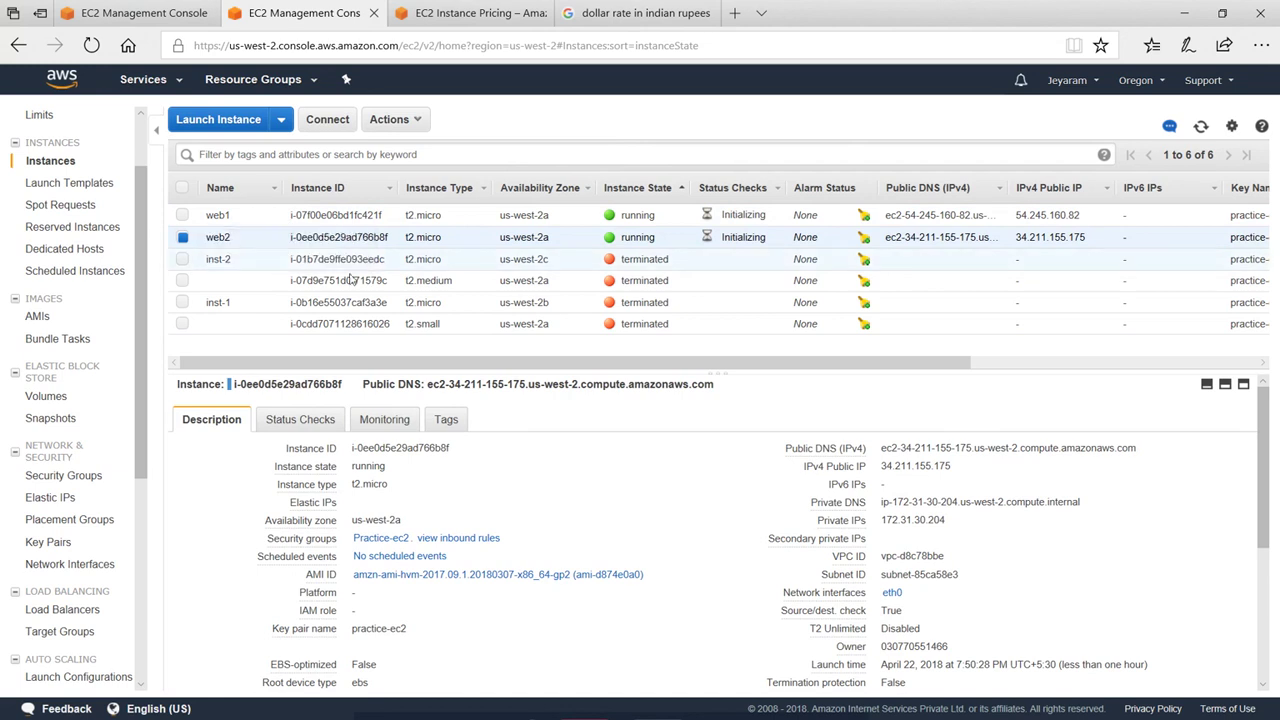
Copy web1's public DNS address and load it in the browser tab holding the dollar rate search.
click(182, 216)
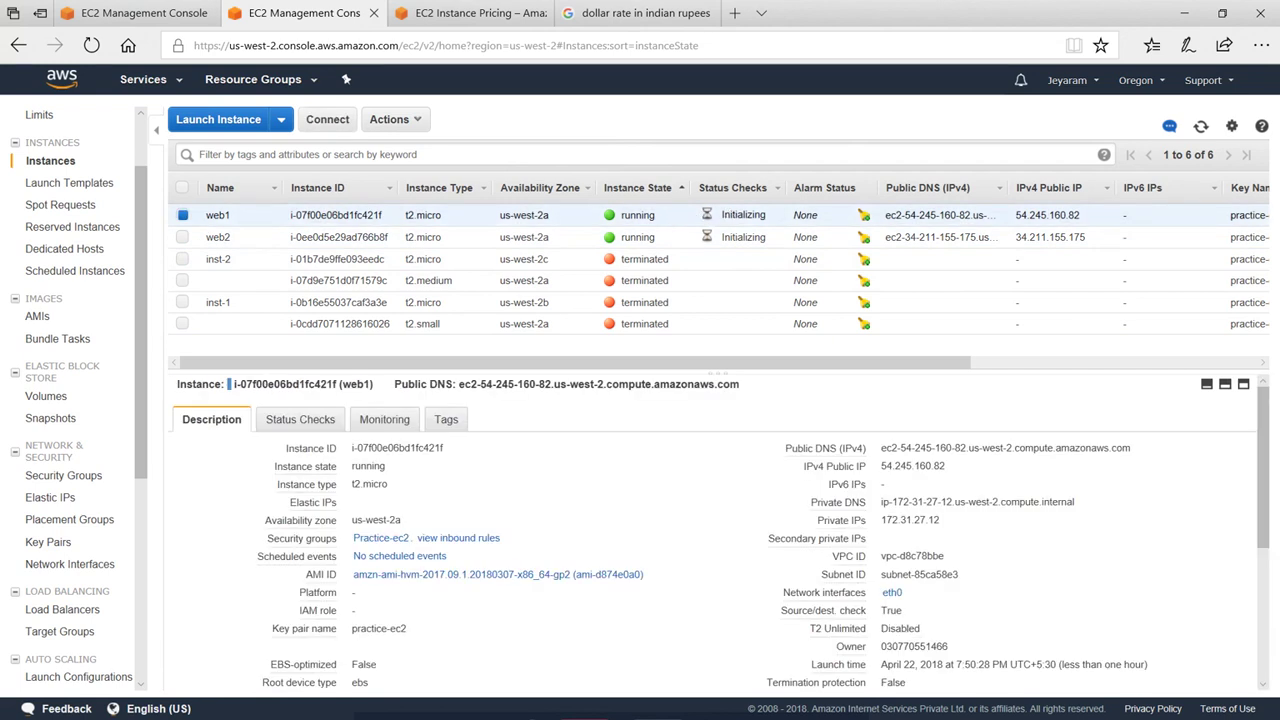
triple_click(967, 450)
key(ctrl+c)
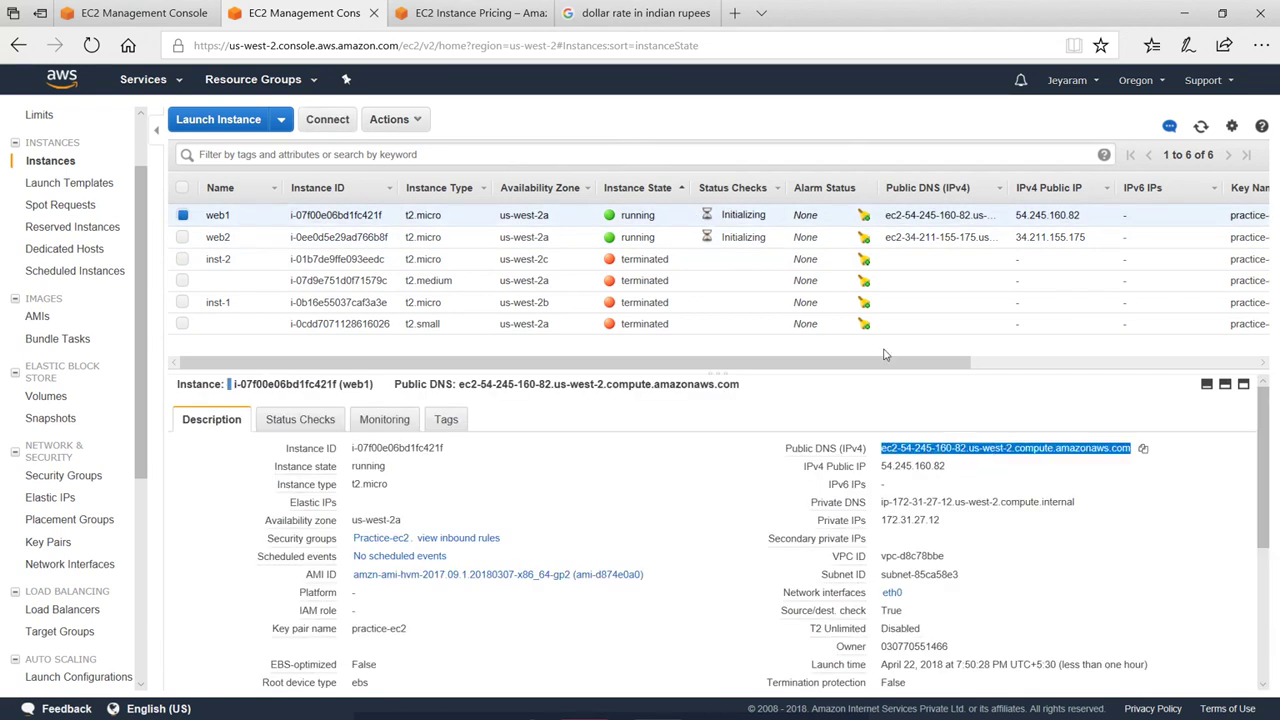
click(638, 13)
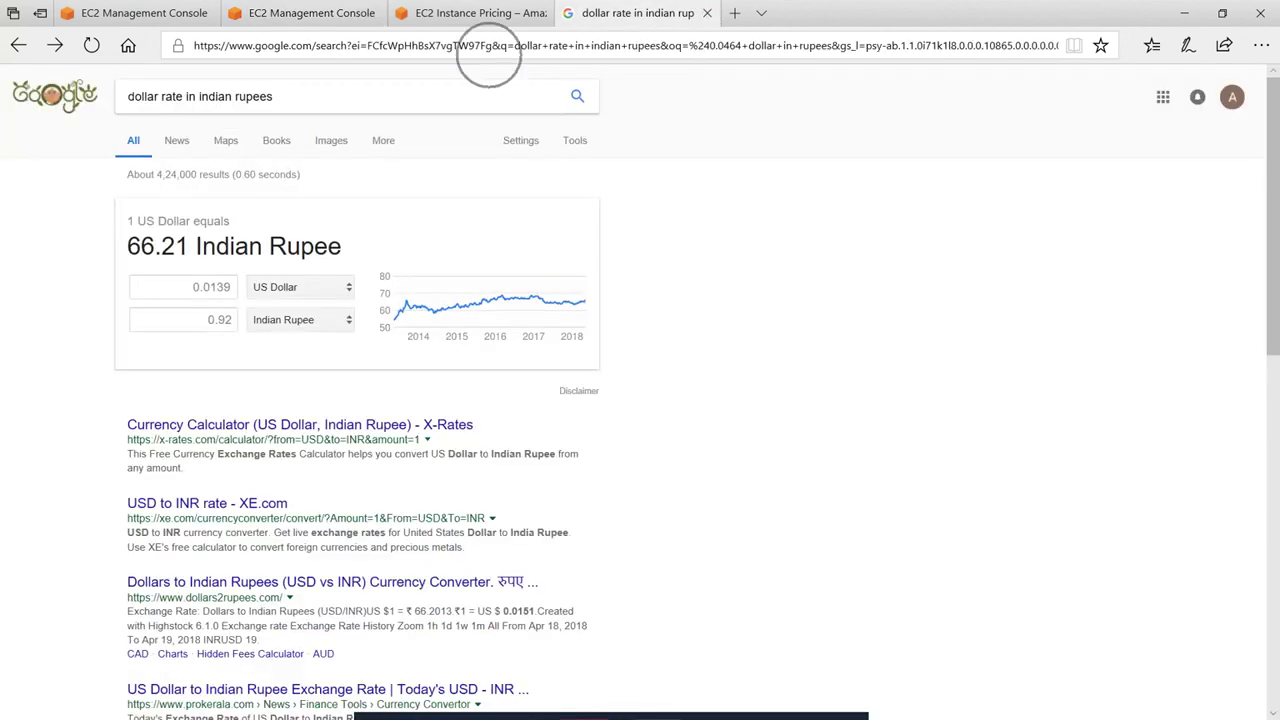
click(486, 45)
key(ctrl+v)
key(Return)
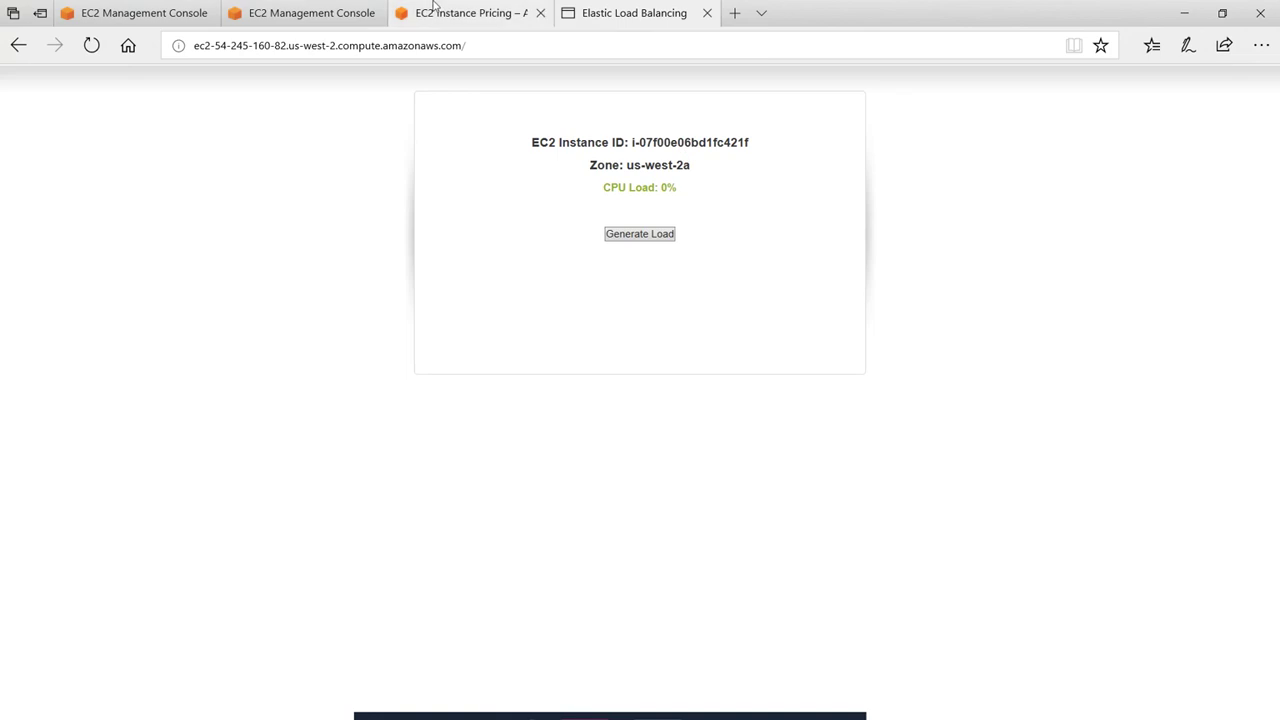
Copy web2's public DNS address from its instance details and load it in a new browser tab.
click(302, 14)
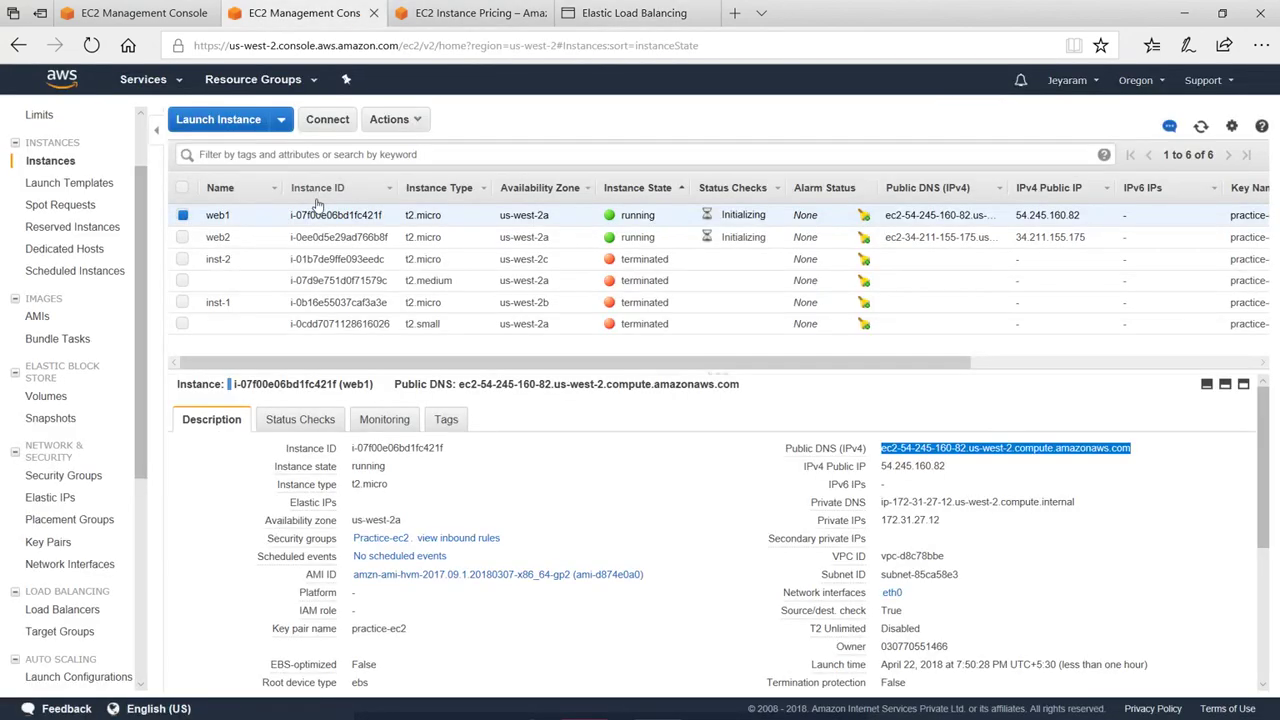
click(183, 216)
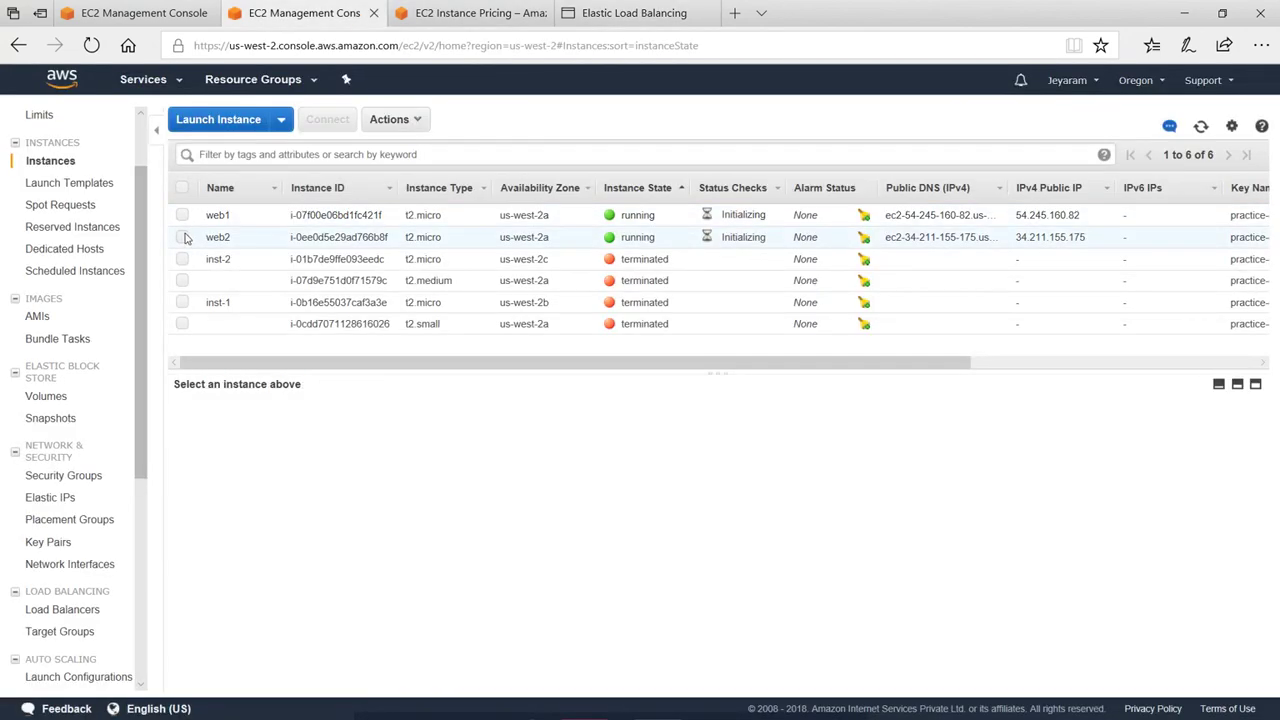
click(183, 237)
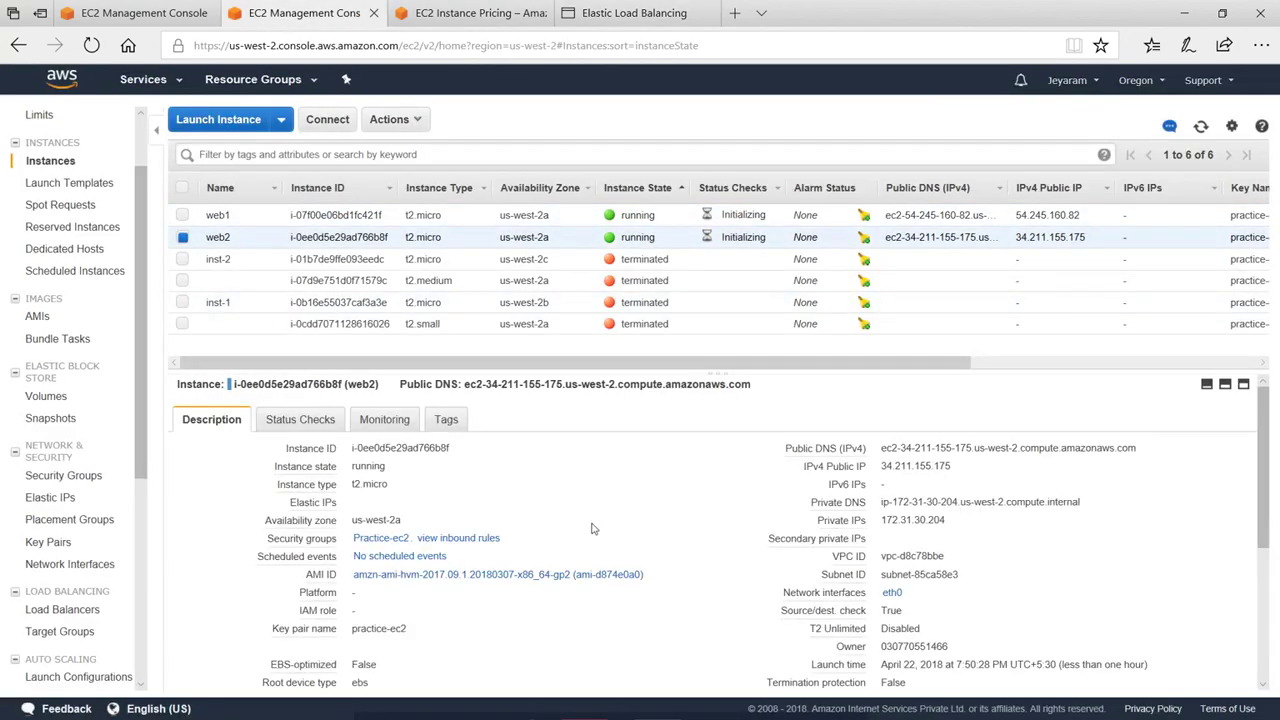
triple_click(1092, 452)
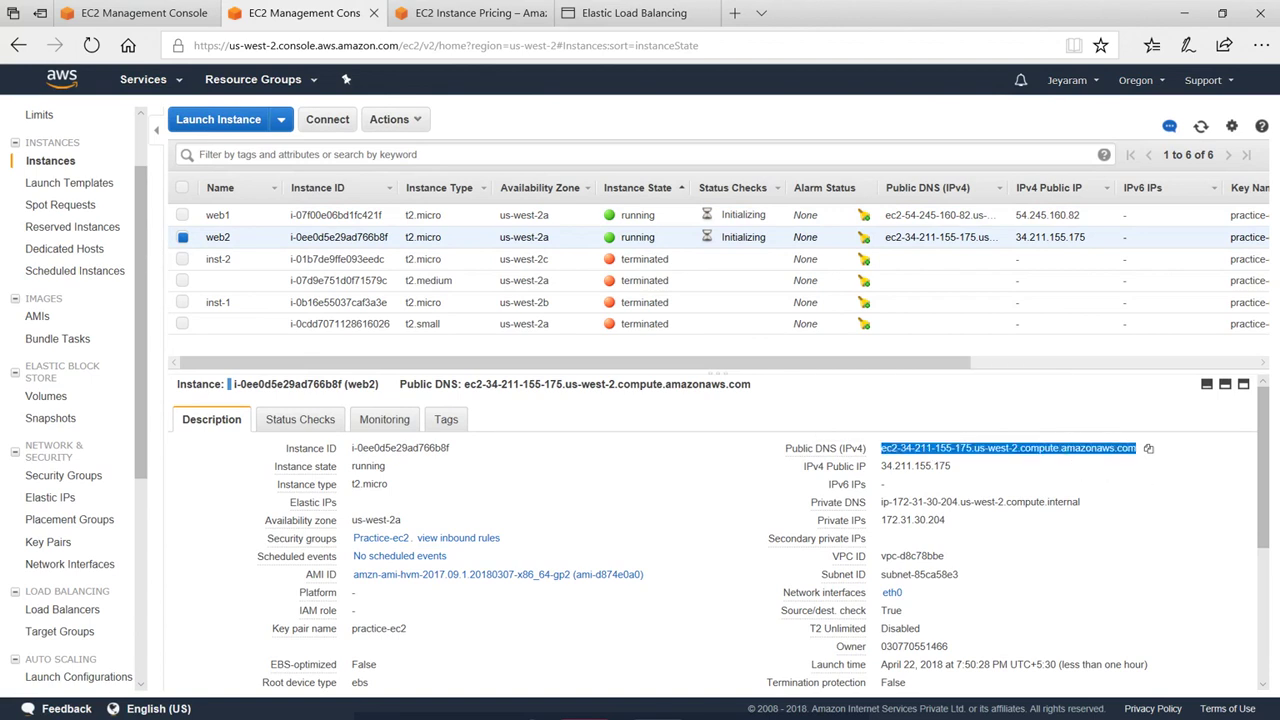
click(735, 13)
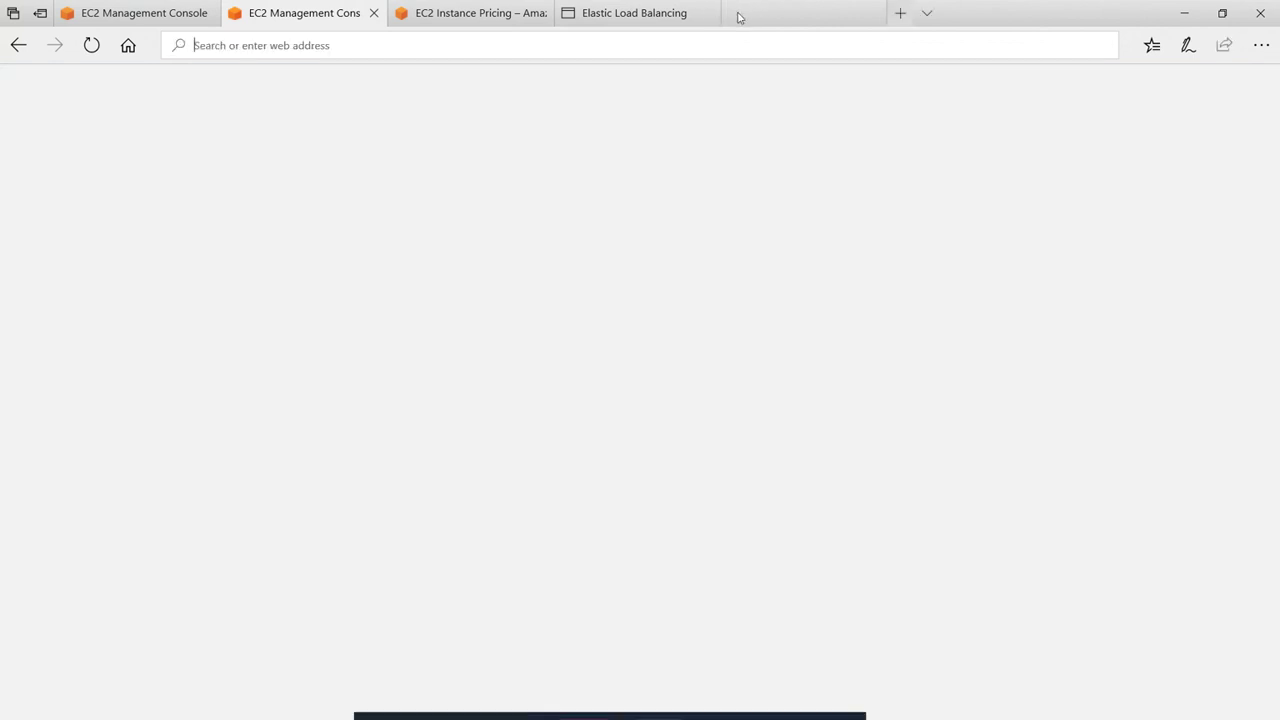
text(ec2-34-211-155-175.us-west-2.compute.amazonaws.com/)
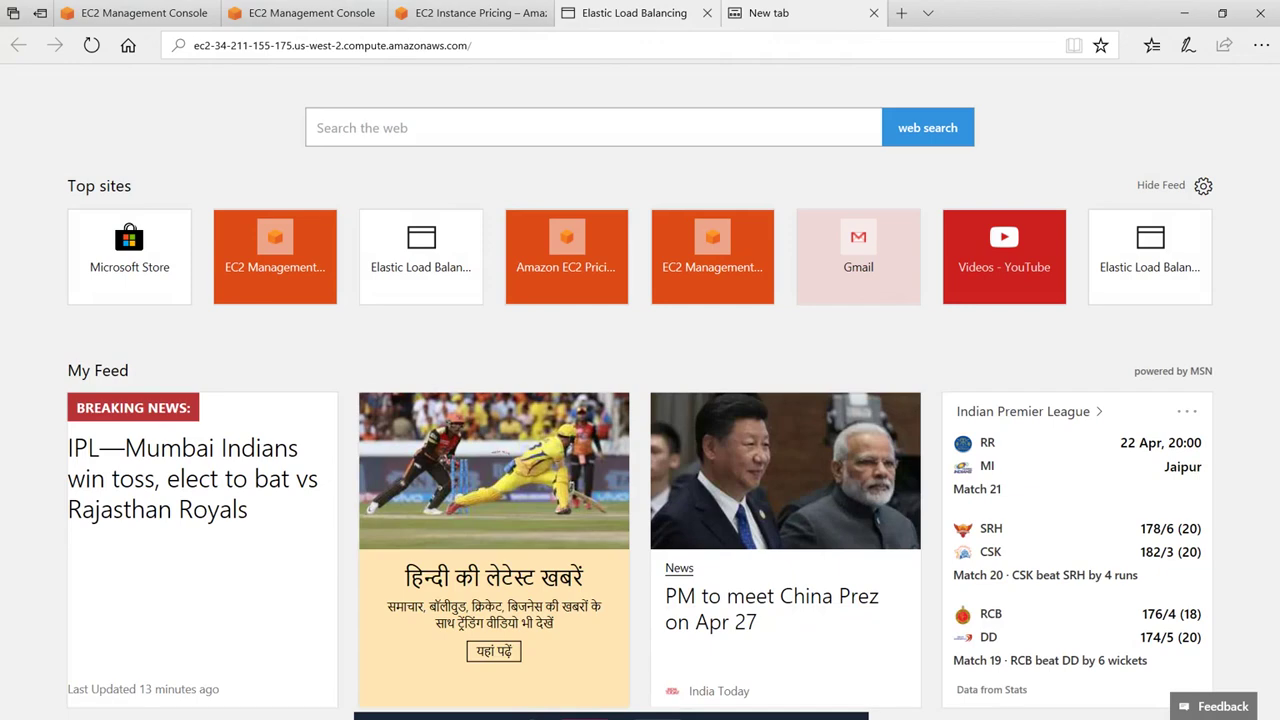
key(Return)
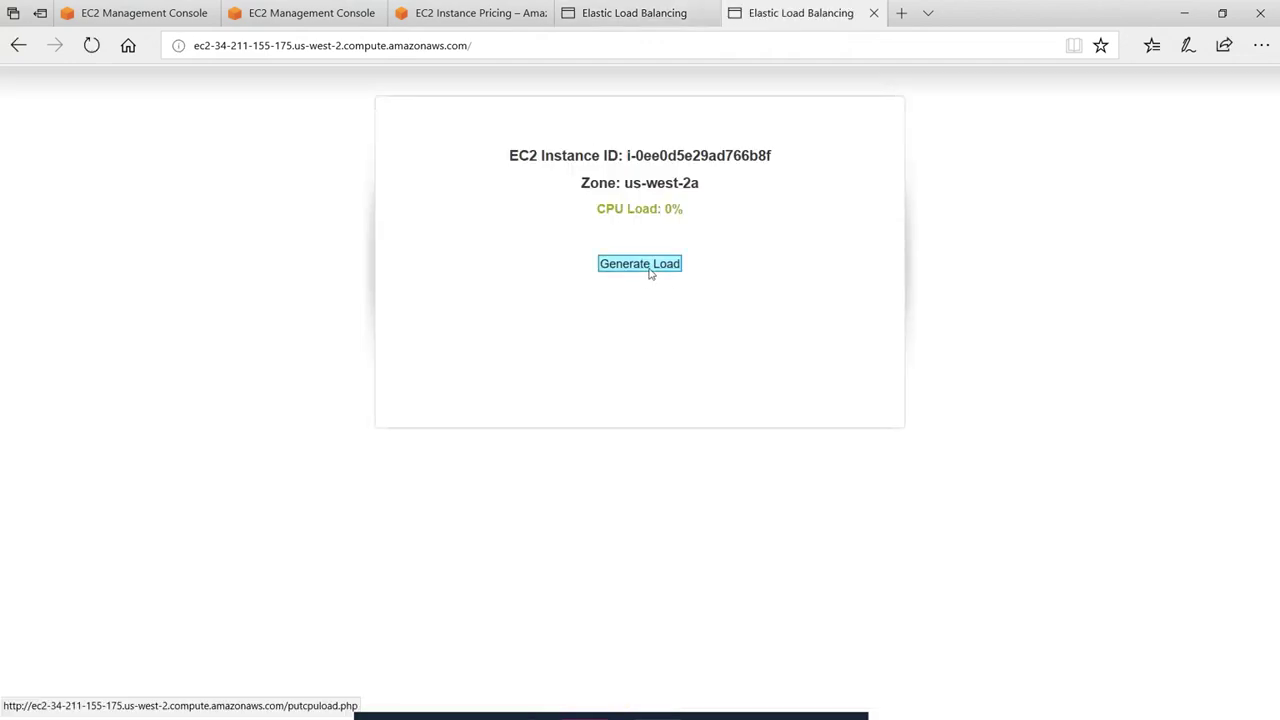
Compare the web1 and web2 test pages, check web2's public DNS in its instance details, and reload the web1 page.
click(678, 22)
click(843, 14)
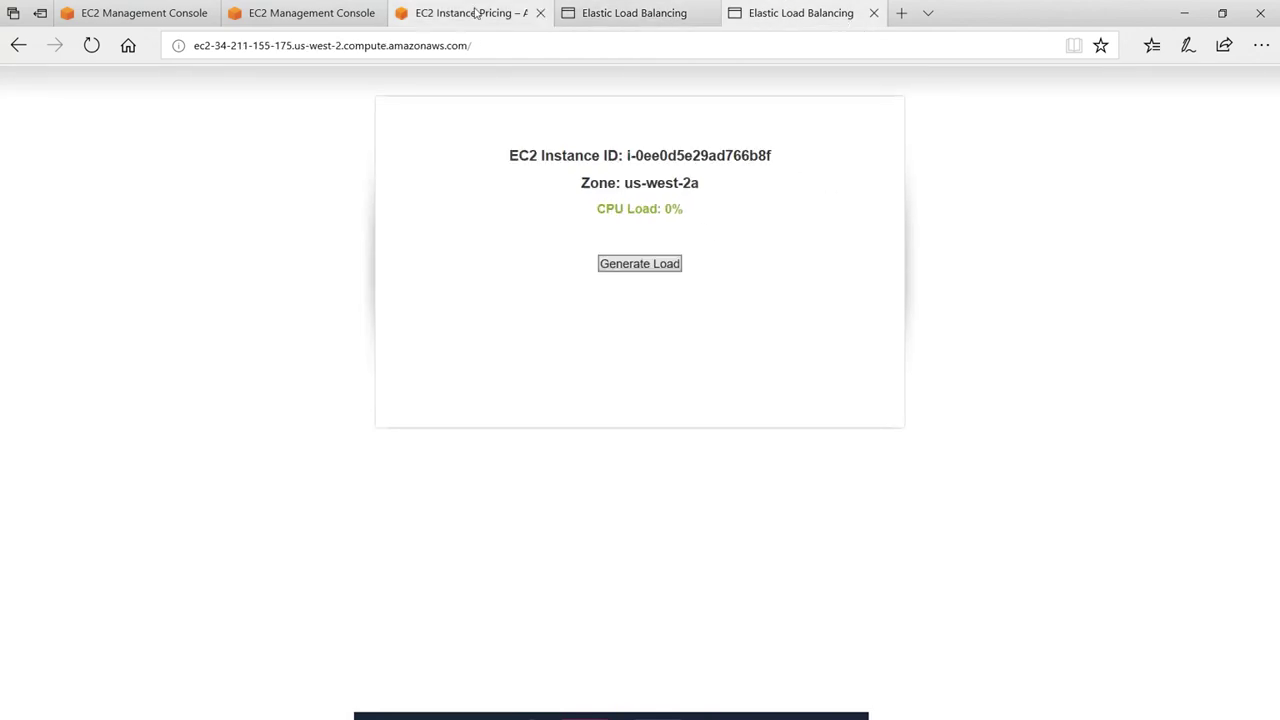
click(285, 12)
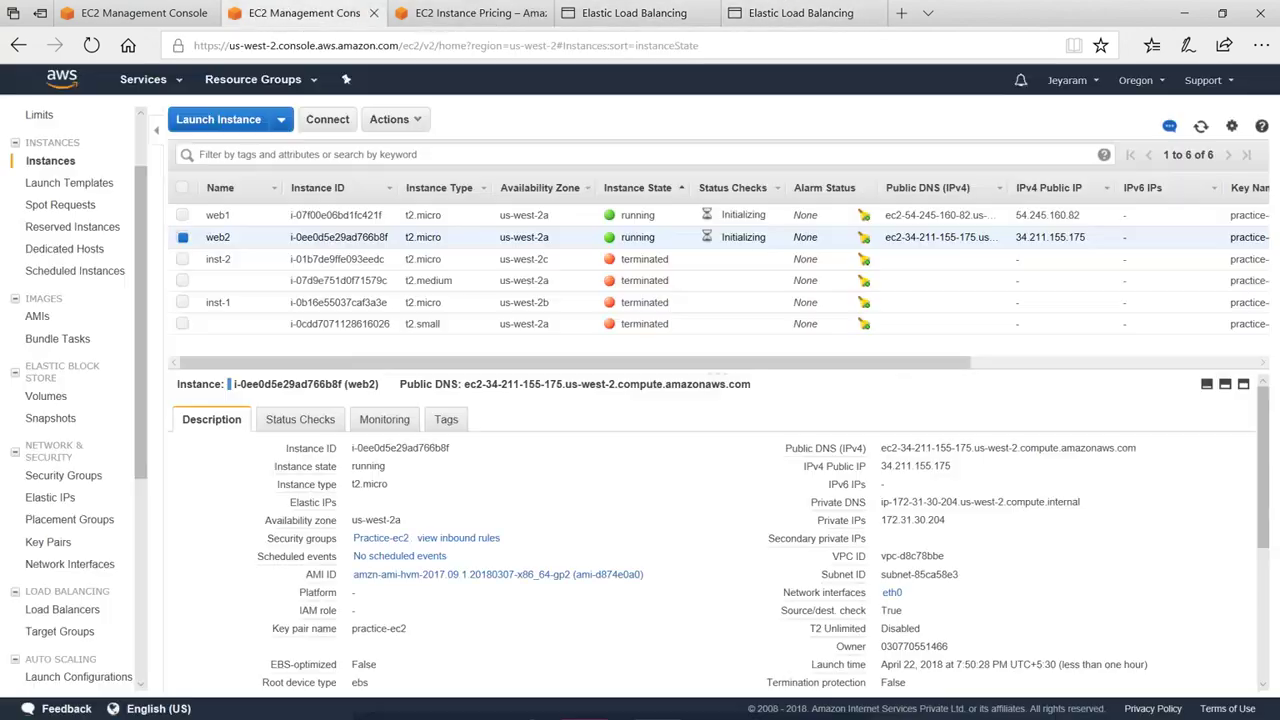
double_click(1000, 448)
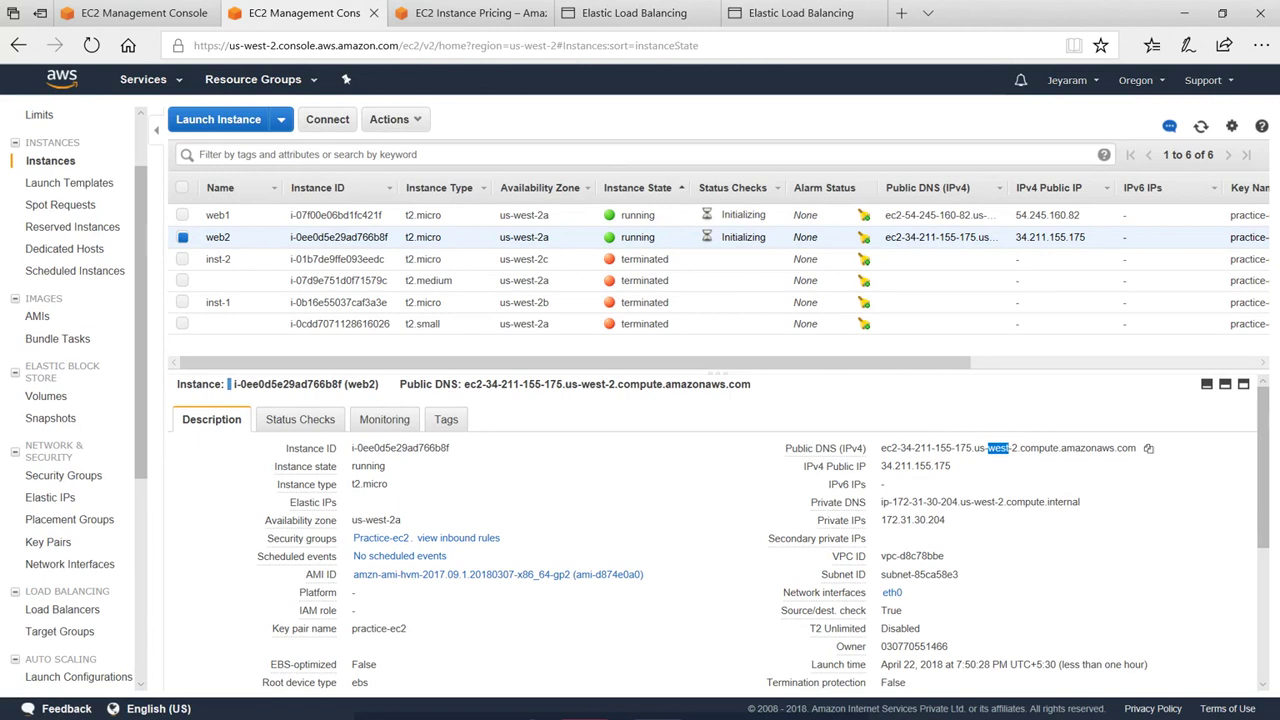
click(613, 12)
click(91, 45)
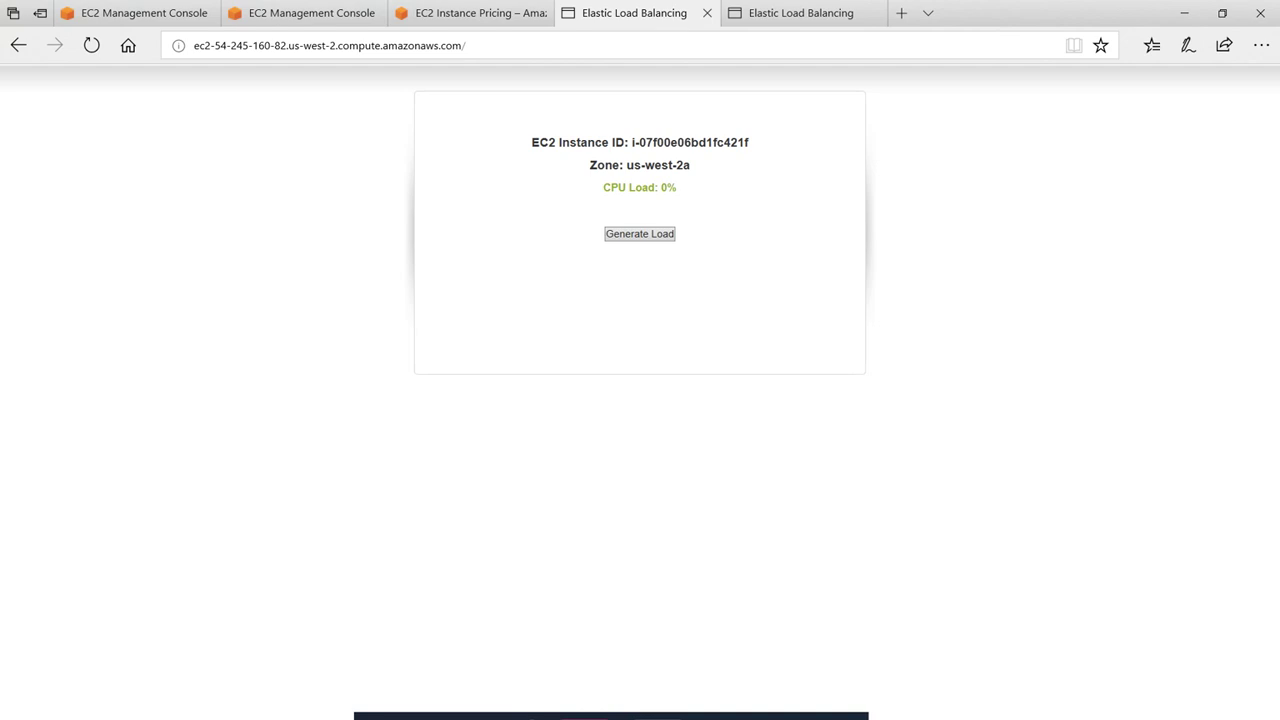
Return to the EC2 console's load balancer list and start creating a Classic Load Balancer.
key(ctrl+2)
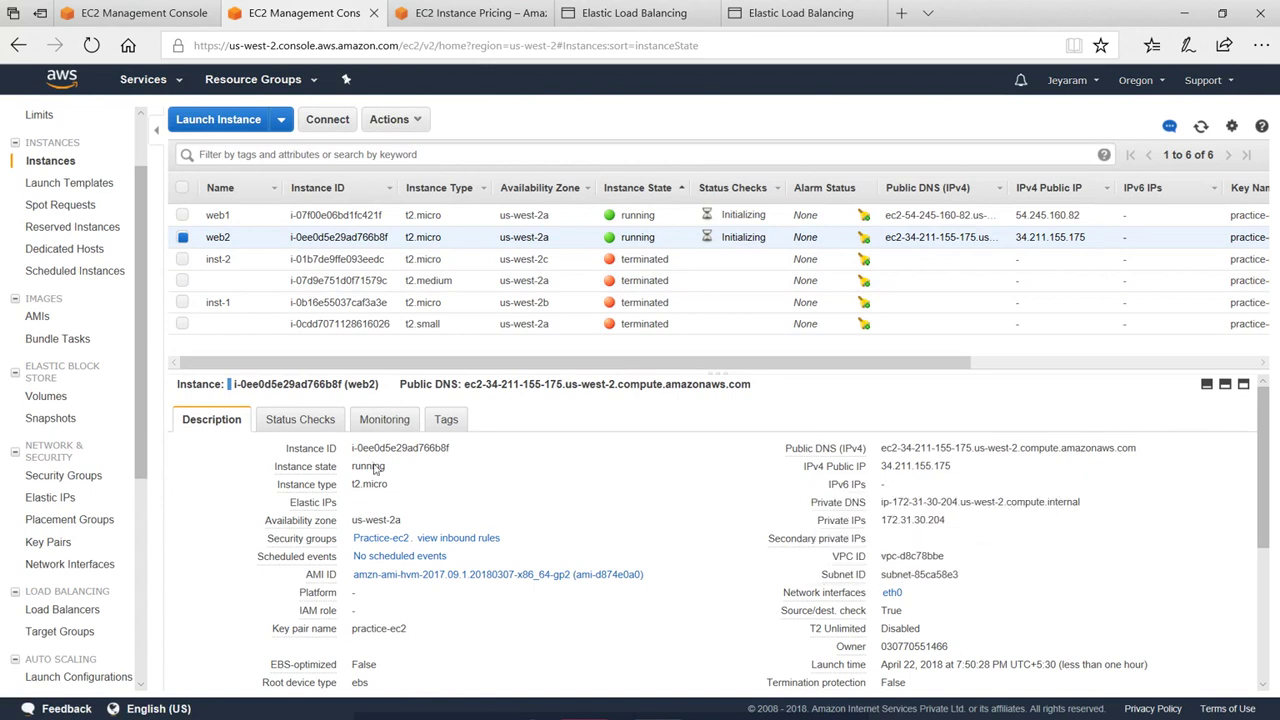
scroll(79, 473, down, 2)
scroll(79, 473, down, 3)
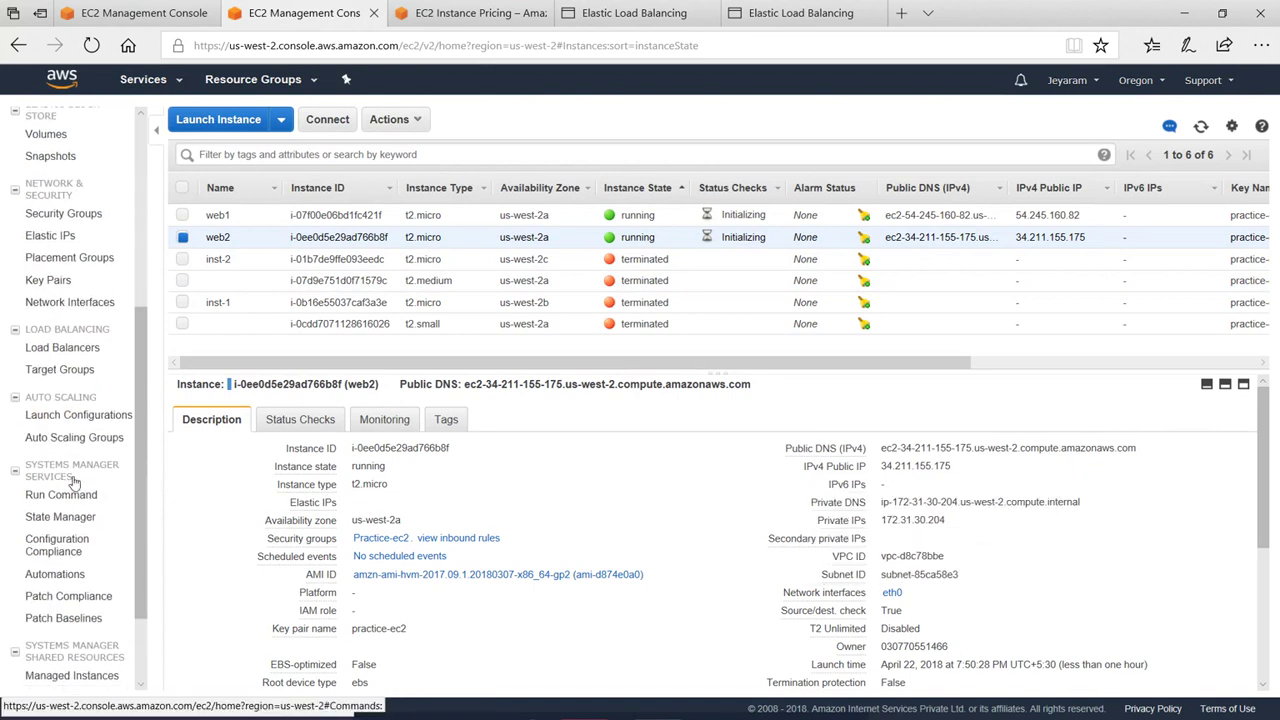
click(58, 352)
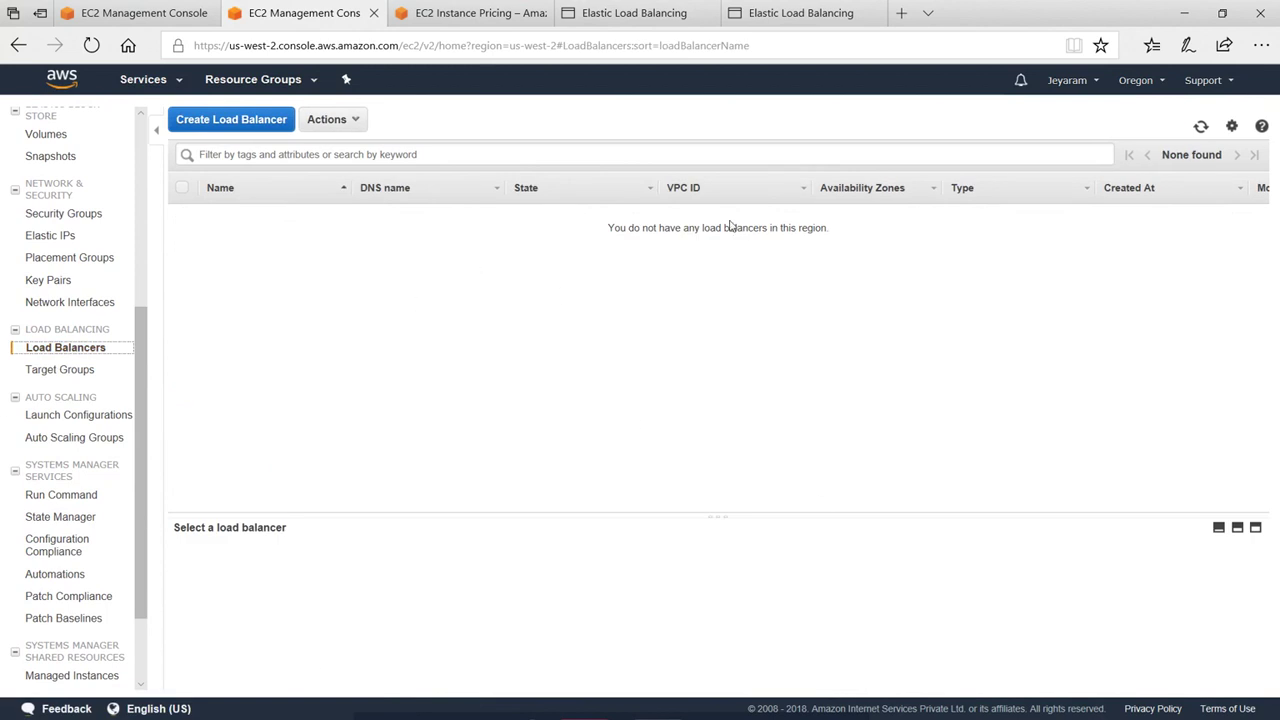
click(210, 123)
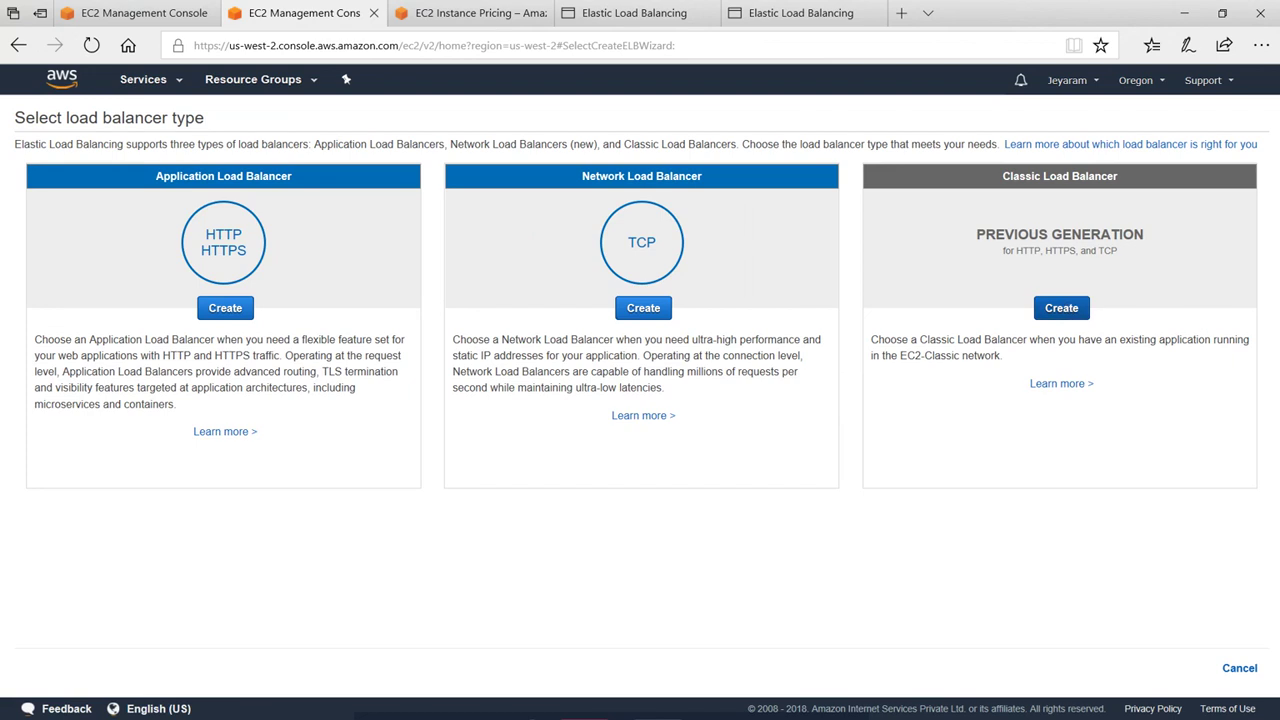
click(1061, 308)
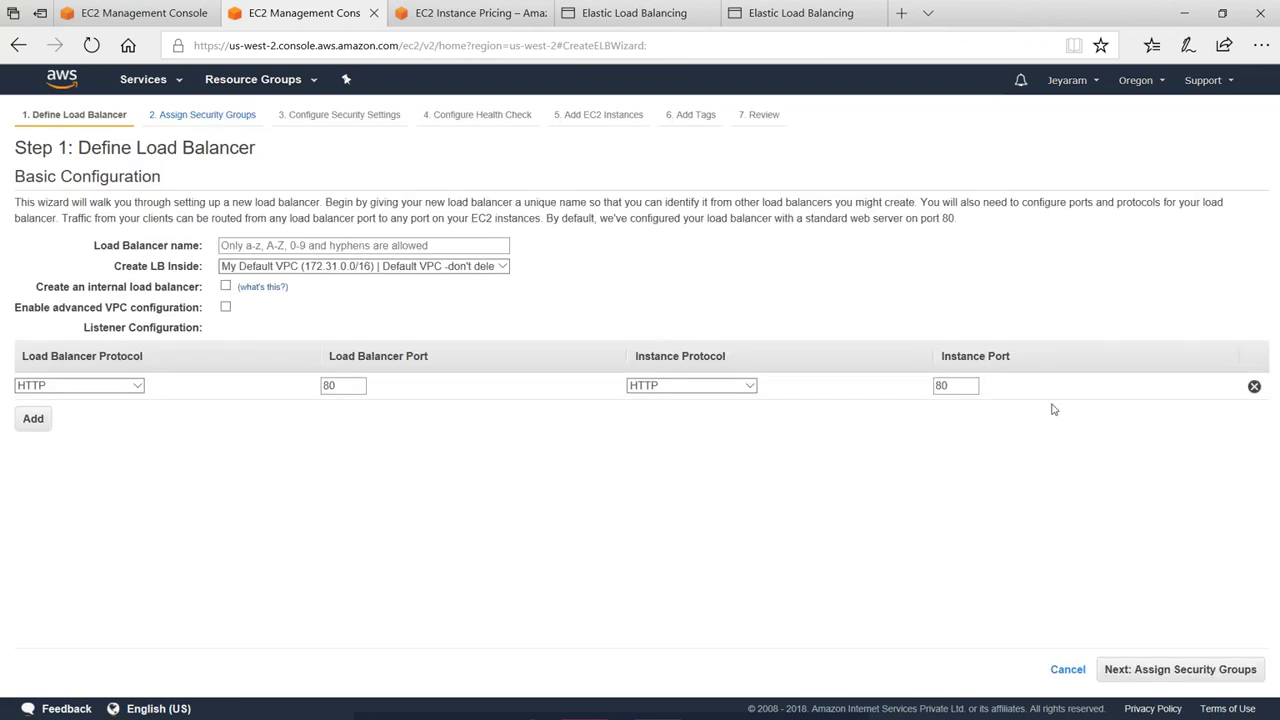
Name the load balancer jeyfreecloud-lb and keep it inside My Default VPC (172.31.0.0/16).
click(384, 249)
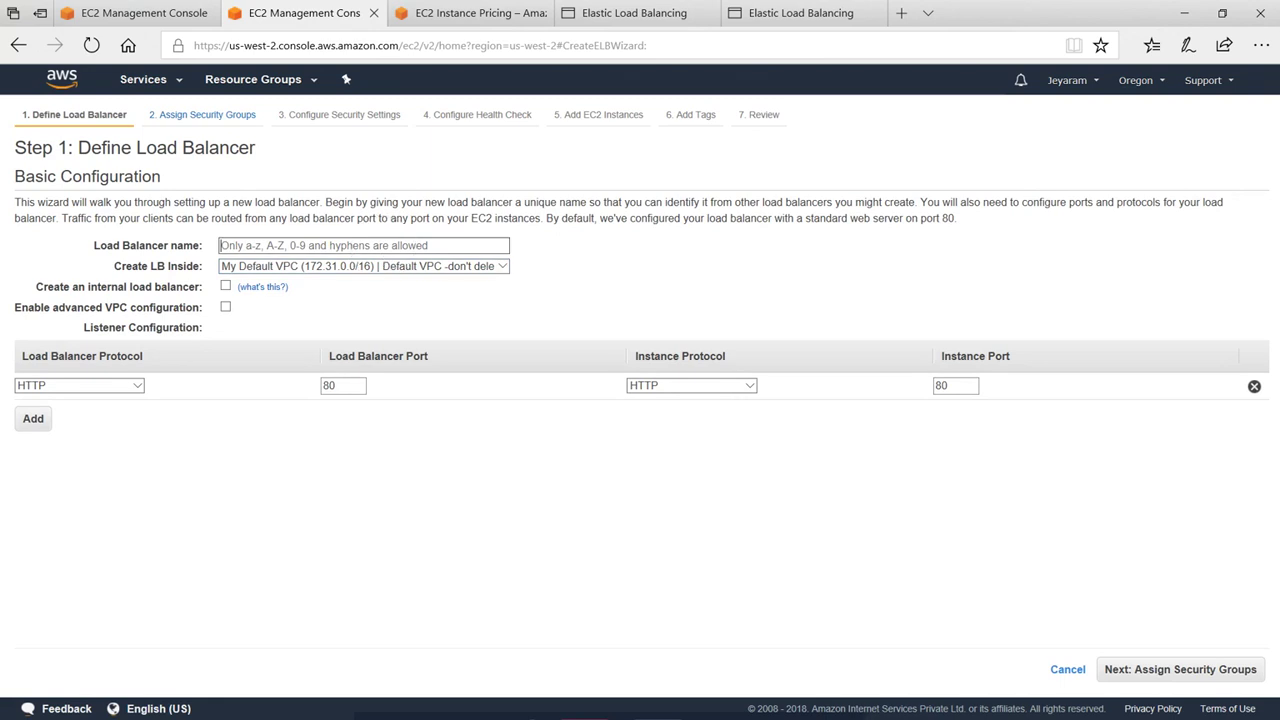
text(jeyfreecloud-lc)
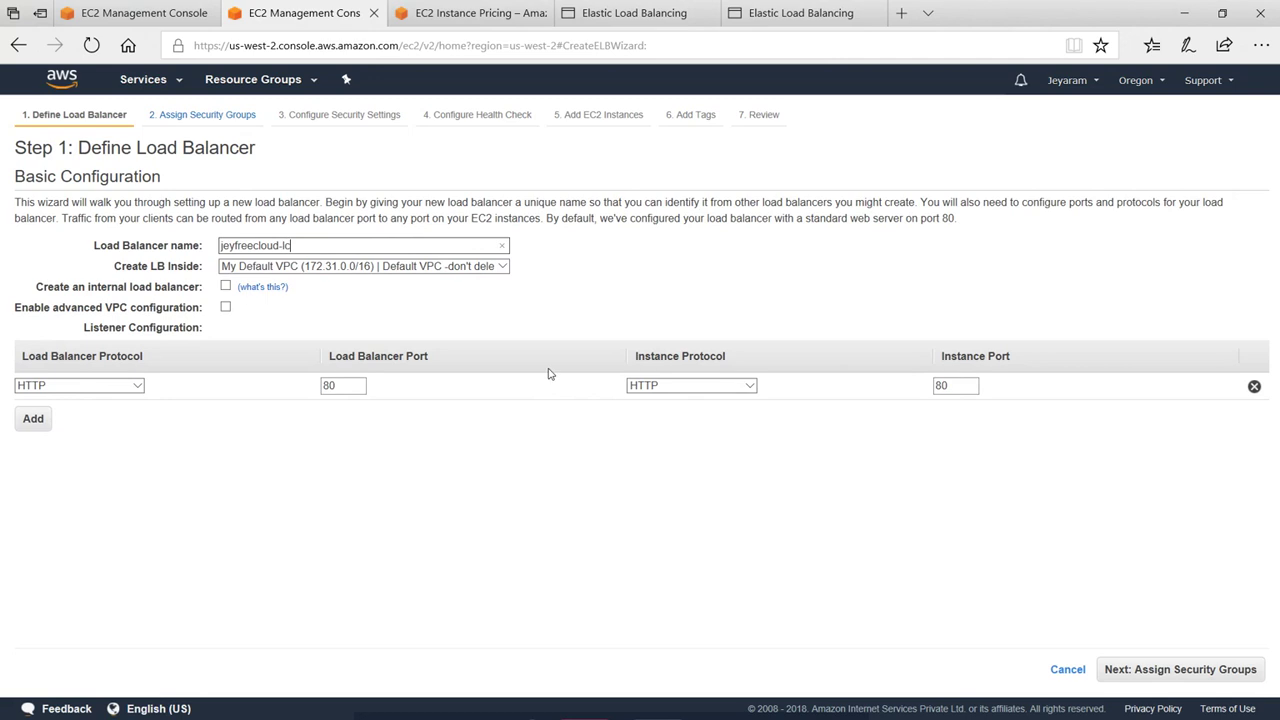
click(646, 316)
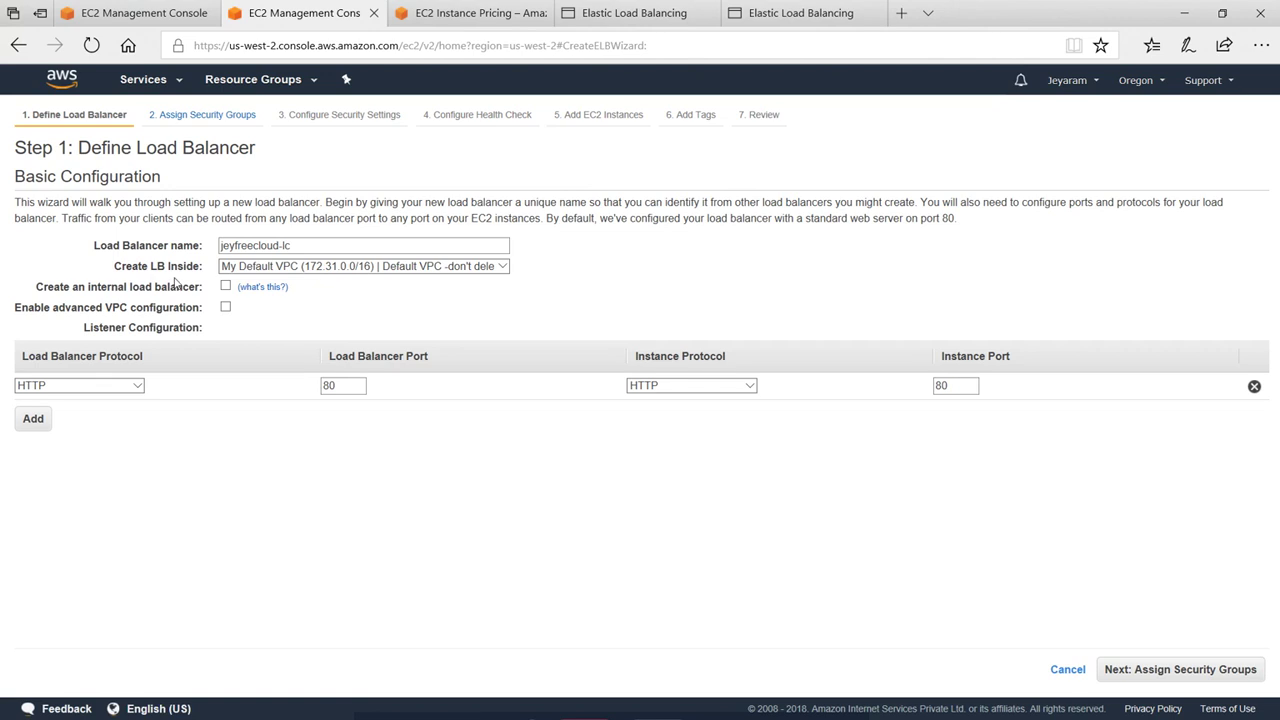
click(379, 271)
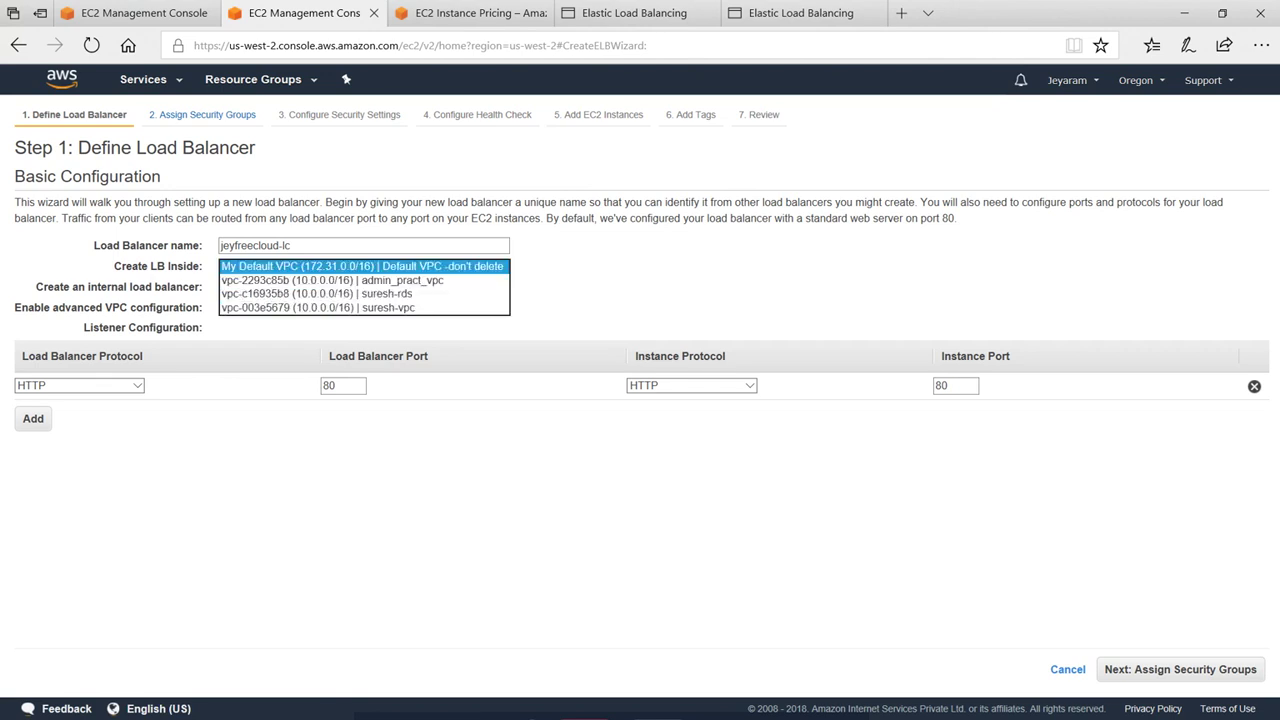
click(592, 282)
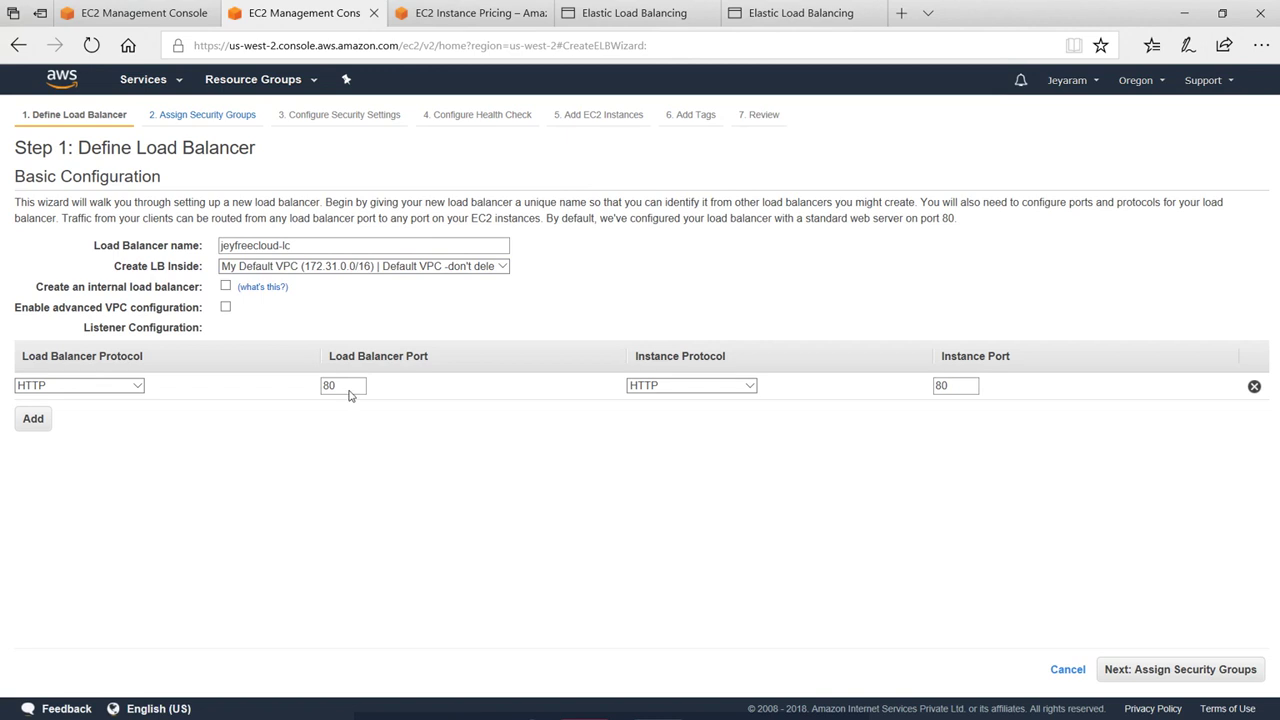
click(318, 248)
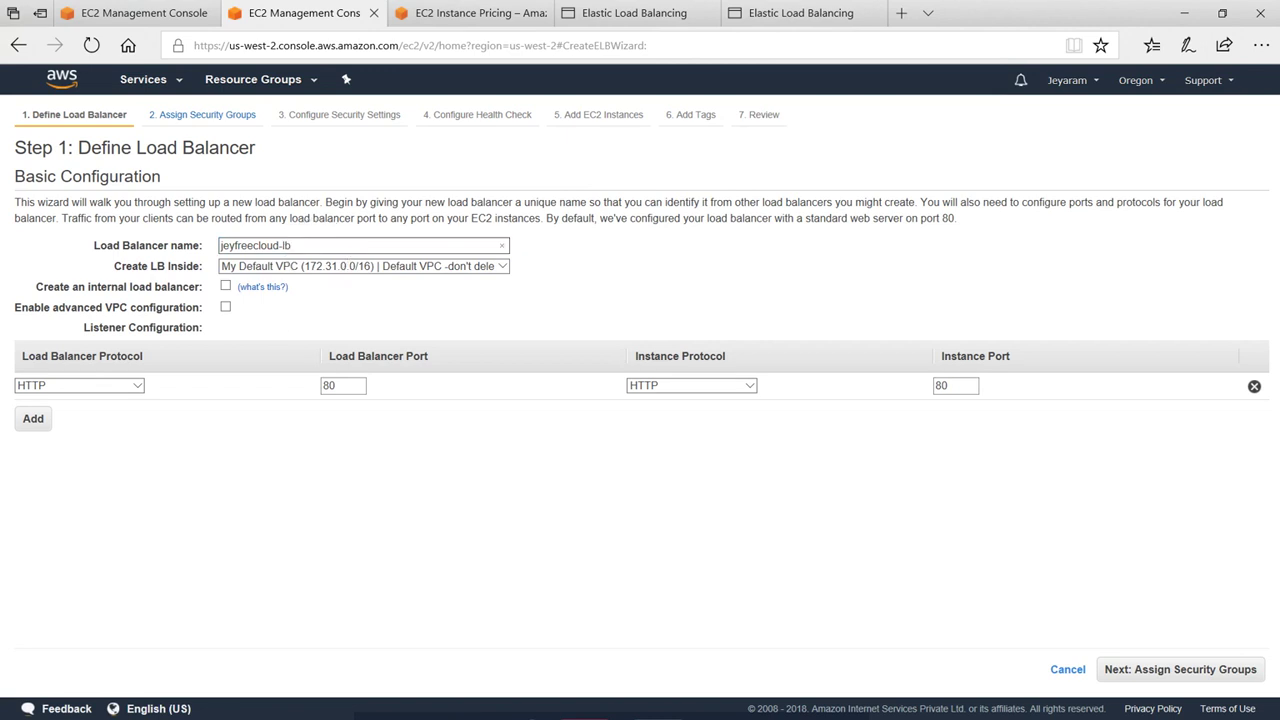
click(784, 294)
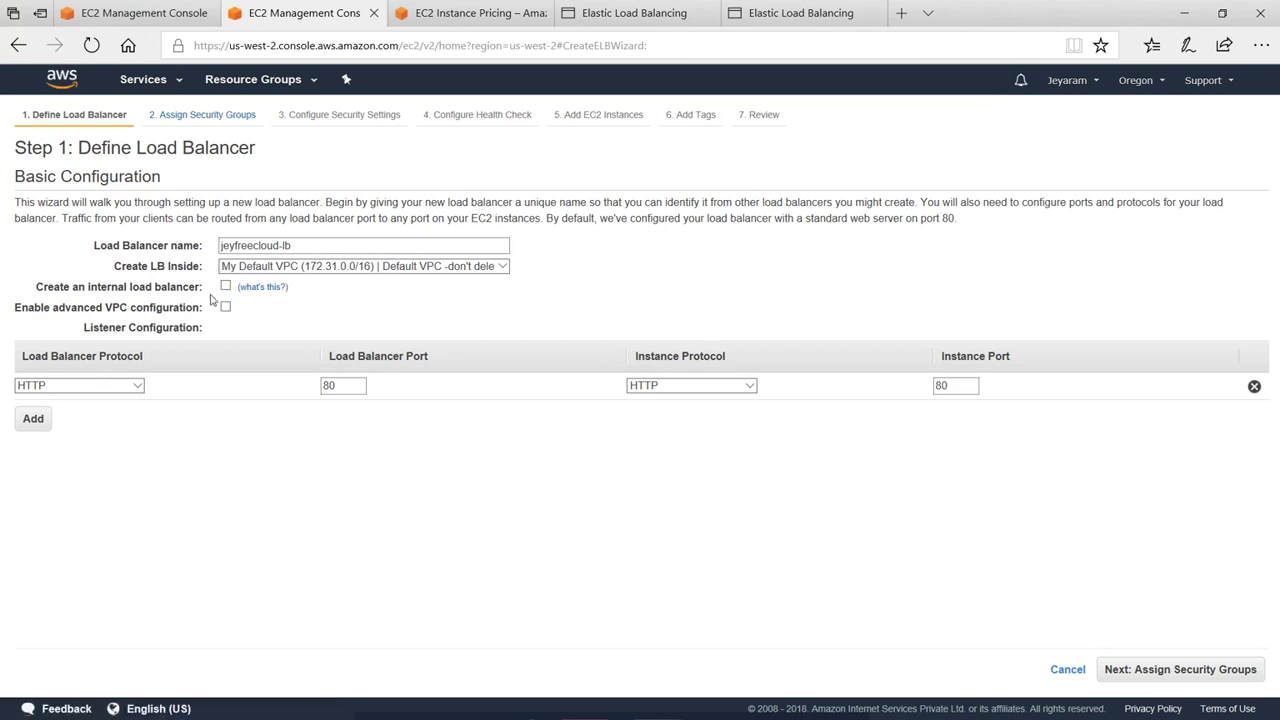
click(33, 420)
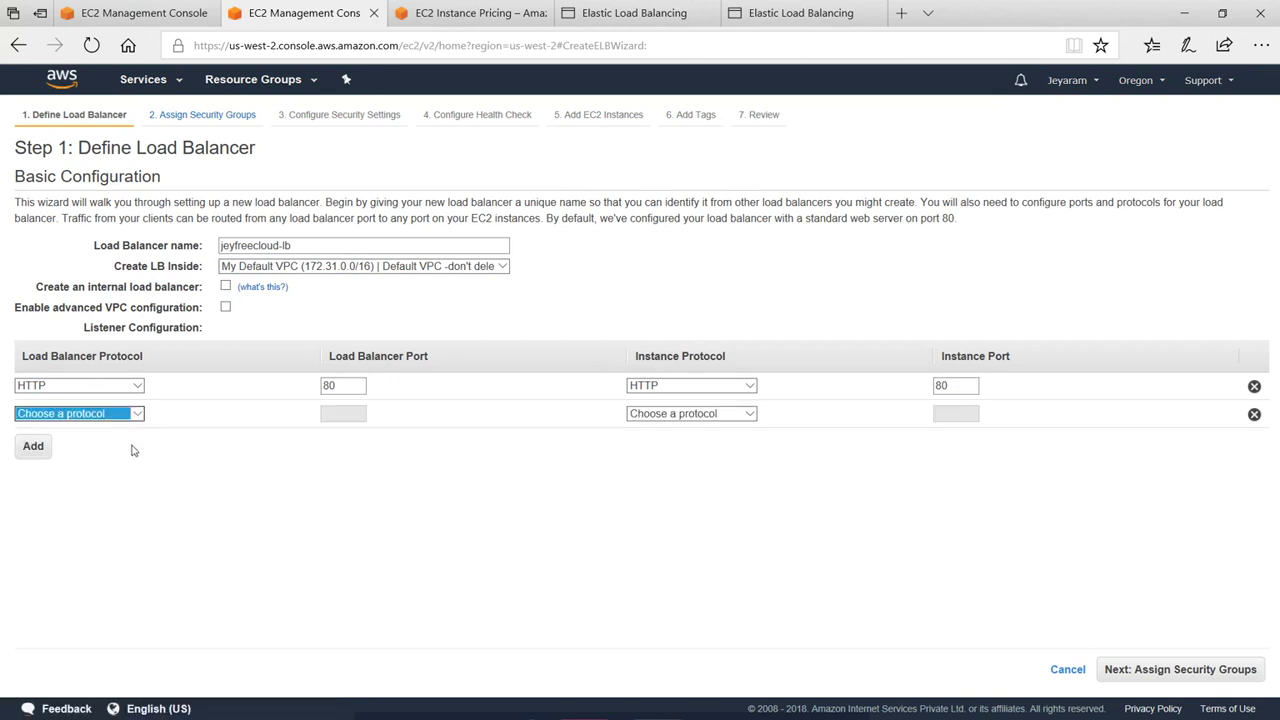
click(134, 414)
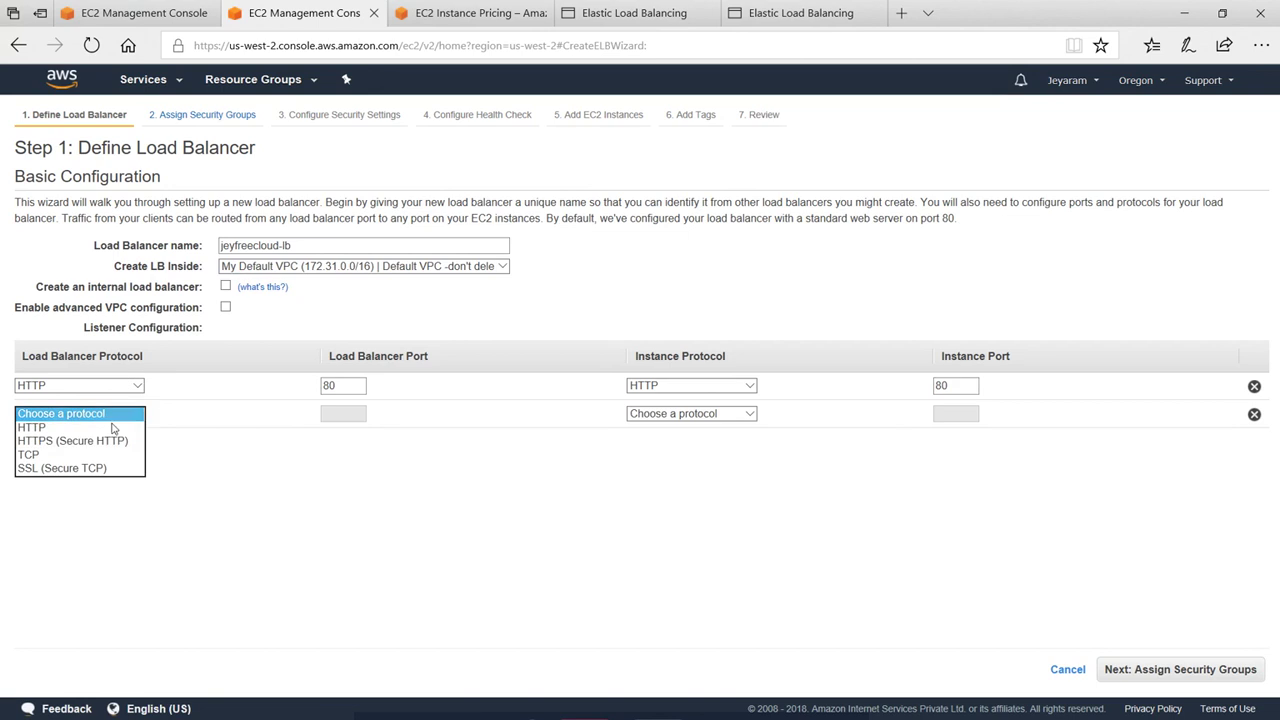
click(50, 455)
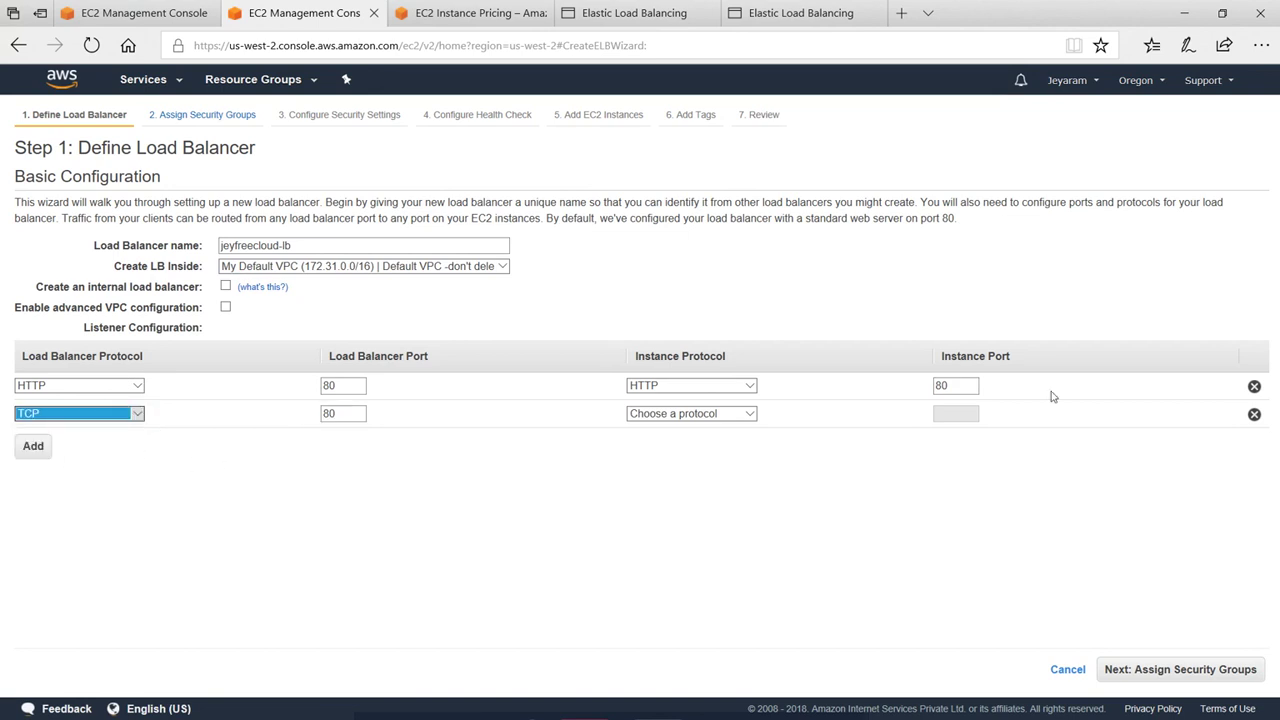
click(1254, 414)
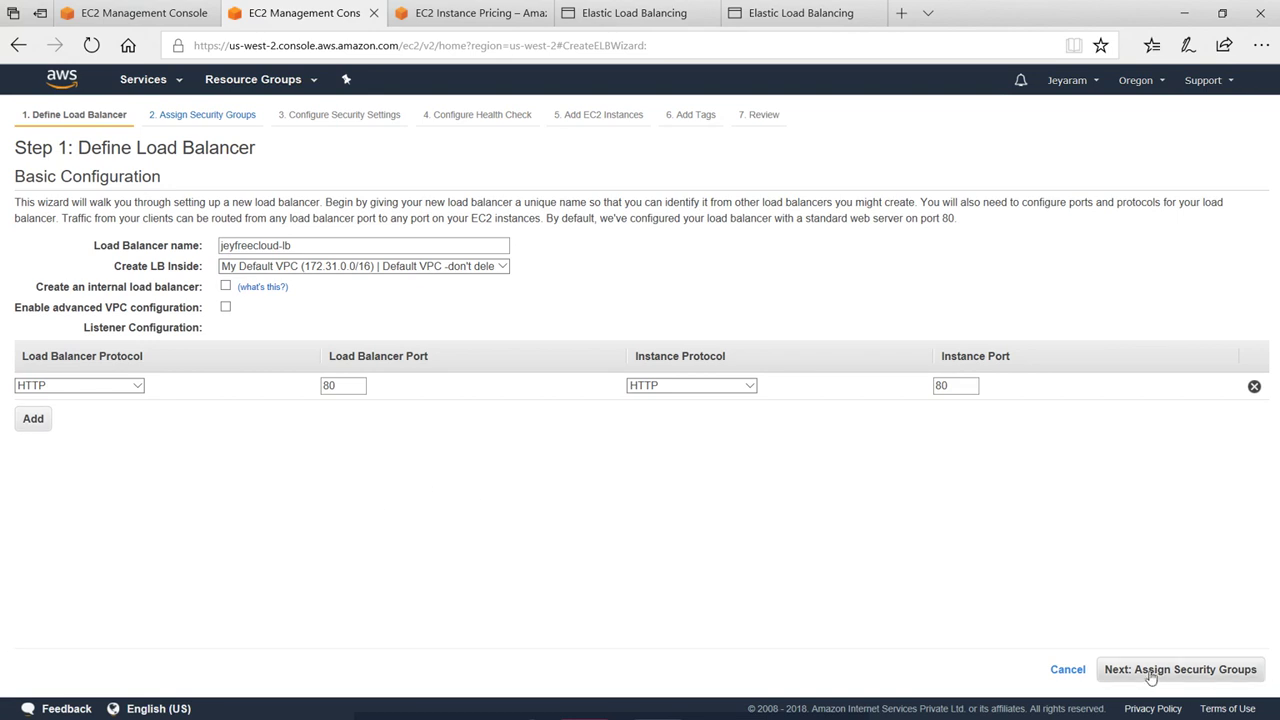
Assign the existing Practice-ec2 security group to the load balancer in place of the default one and continue to the security settings.
click(1206, 678)
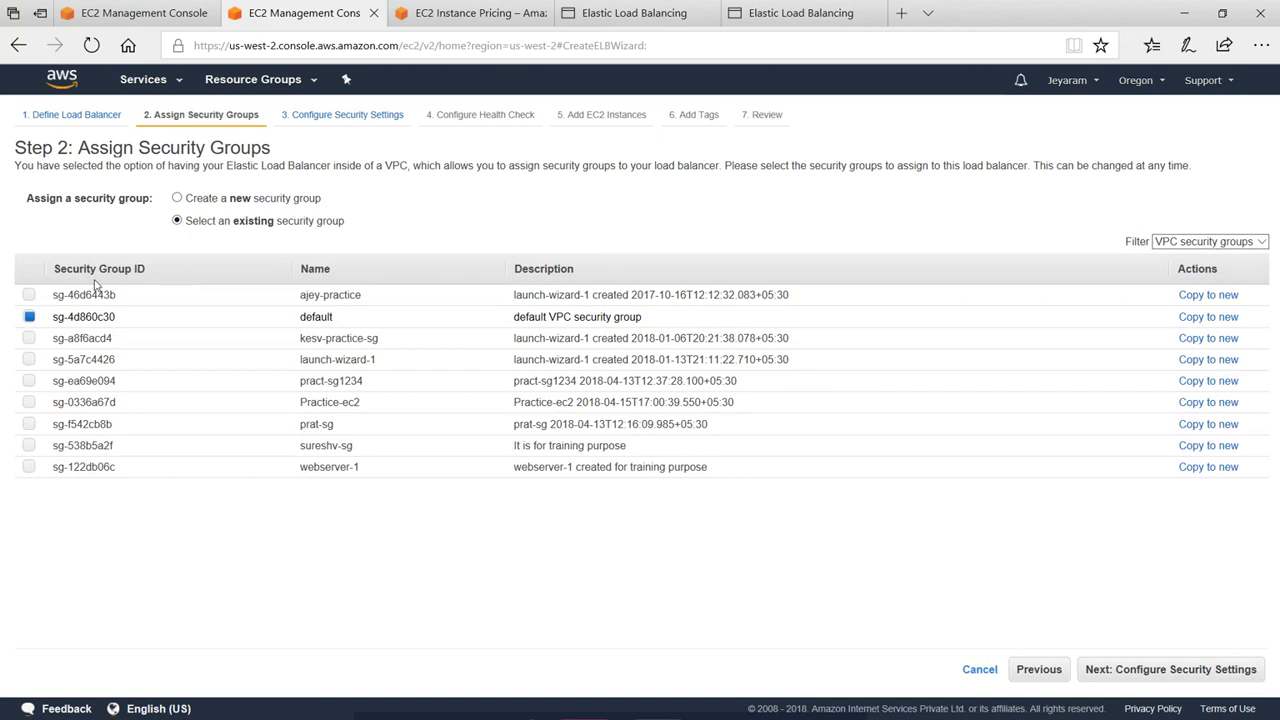
click(29, 317)
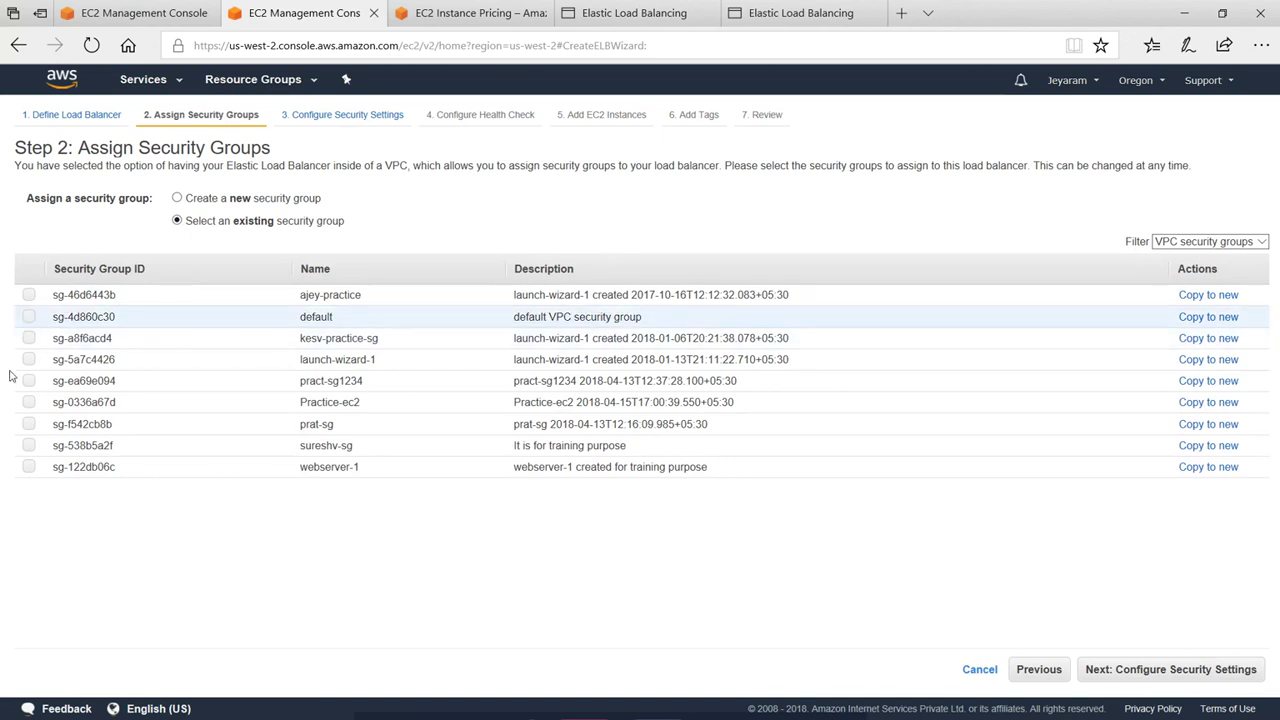
click(29, 402)
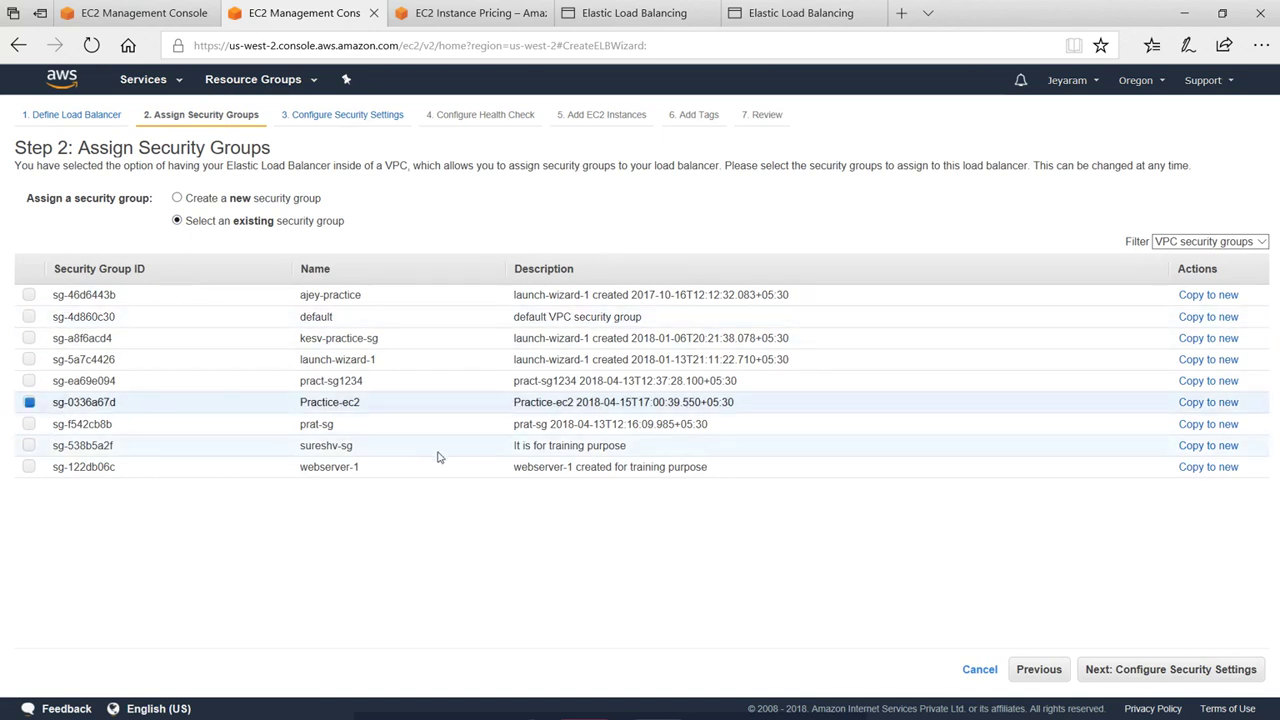
click(1195, 672)
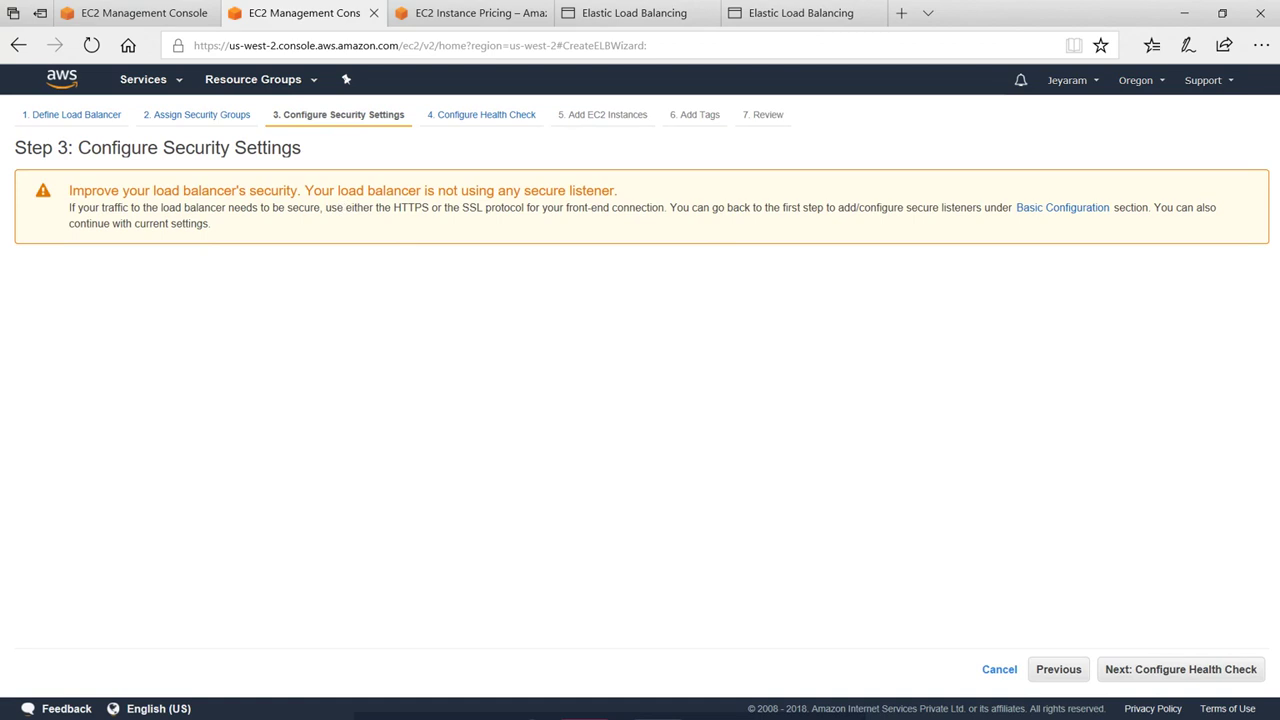
Continue to the health check configuration without a secure listener and set the ping path to /.
double_click(417, 208)
click(1188, 674)
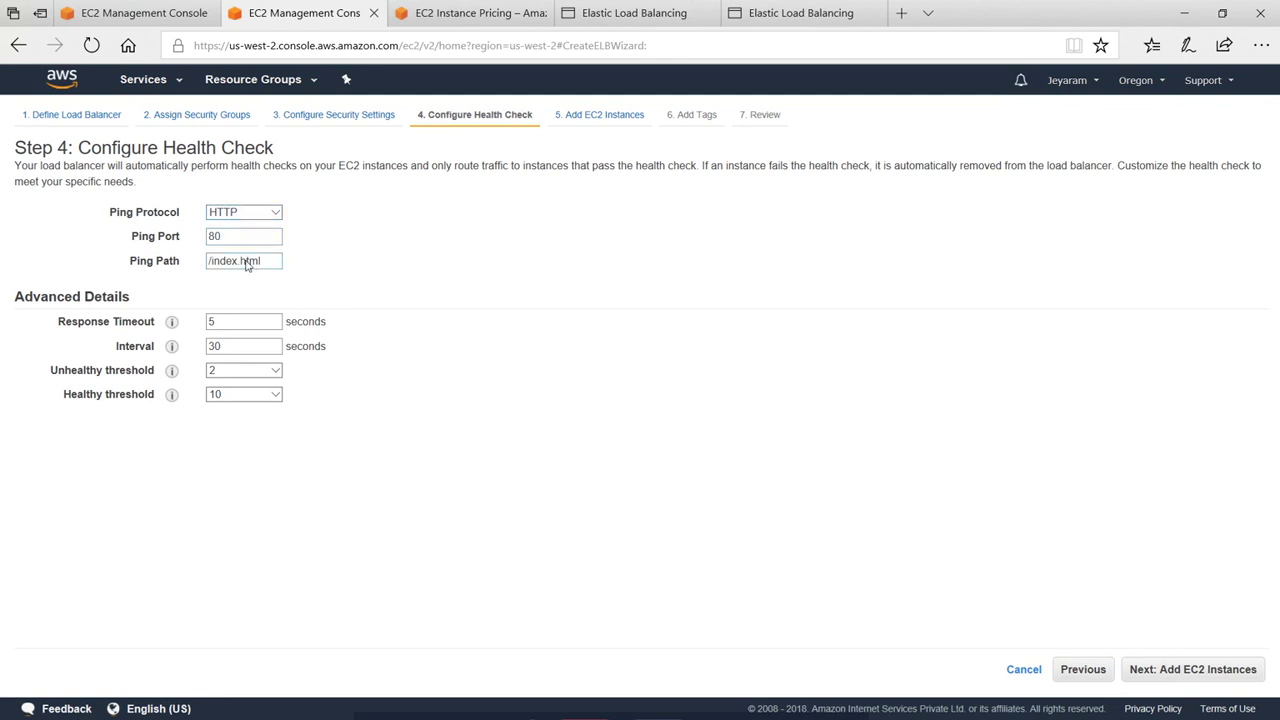
drag(262, 262, 160, 257)
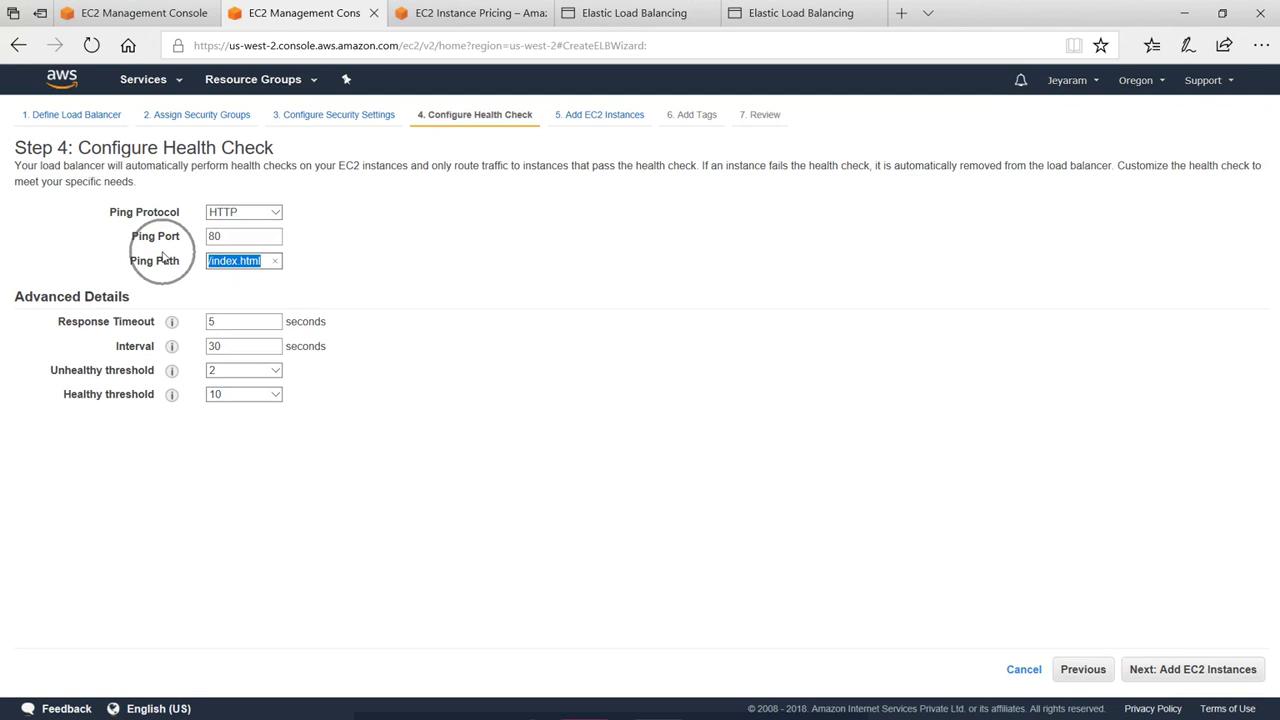
key(BackSpace)
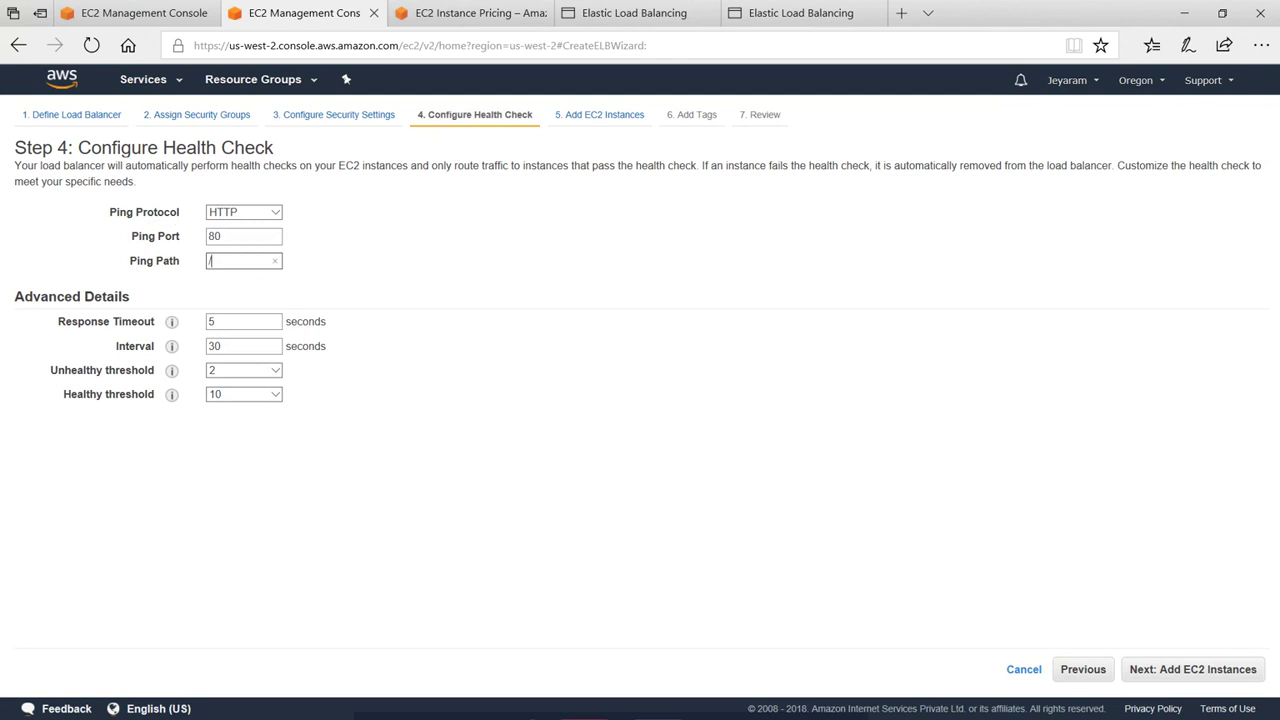
click(467, 321)
Examine the advanced health check settings: response timeout, interval, unhealthy threshold and healthy threshold.
click(174, 362)
click(219, 318)
click(171, 321)
click(227, 338)
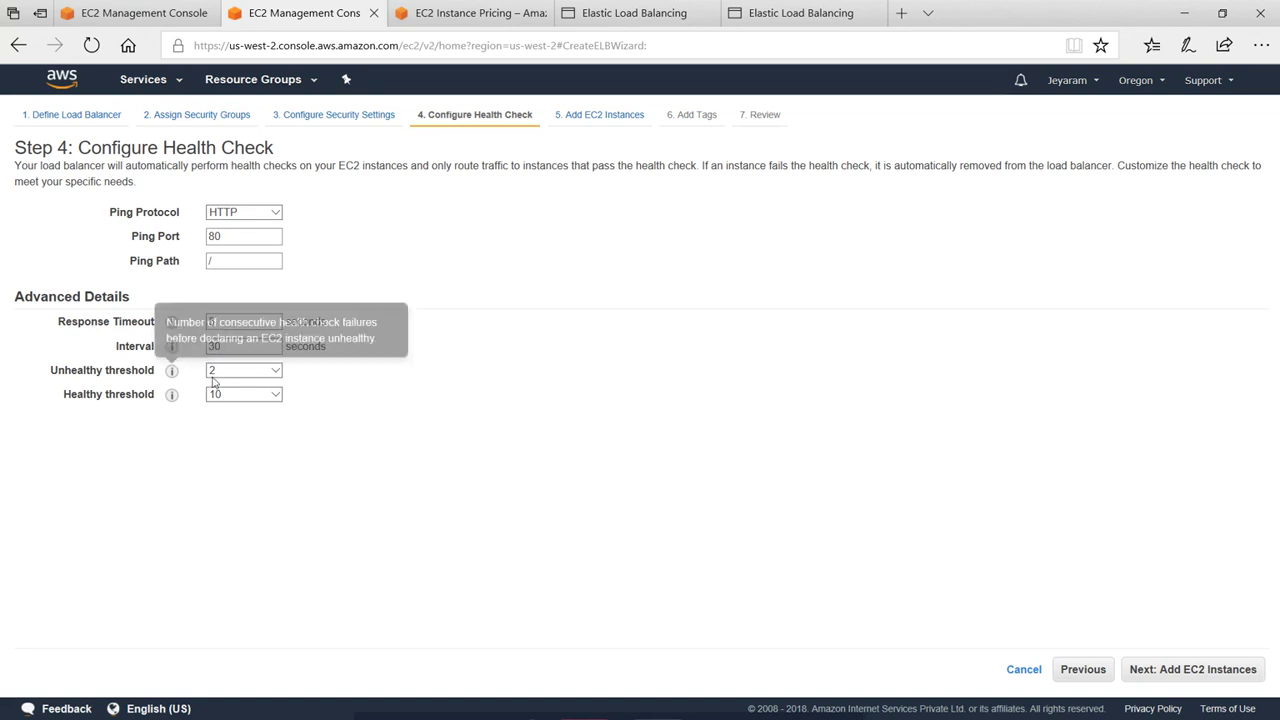
click(240, 321)
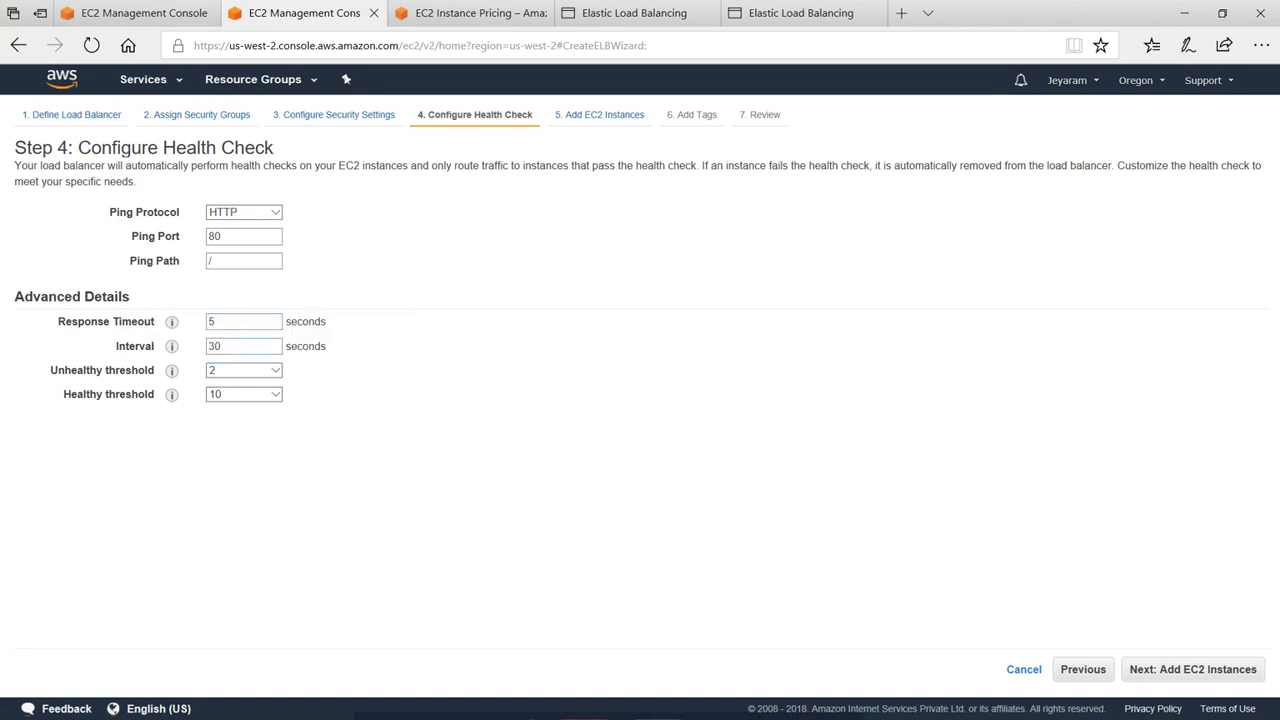
click(224, 330)
click(228, 350)
click(217, 330)
mouse_move(171, 370)
Add the running instances web1 and web2 to the load balancer and continue to the tags.
click(1216, 679)
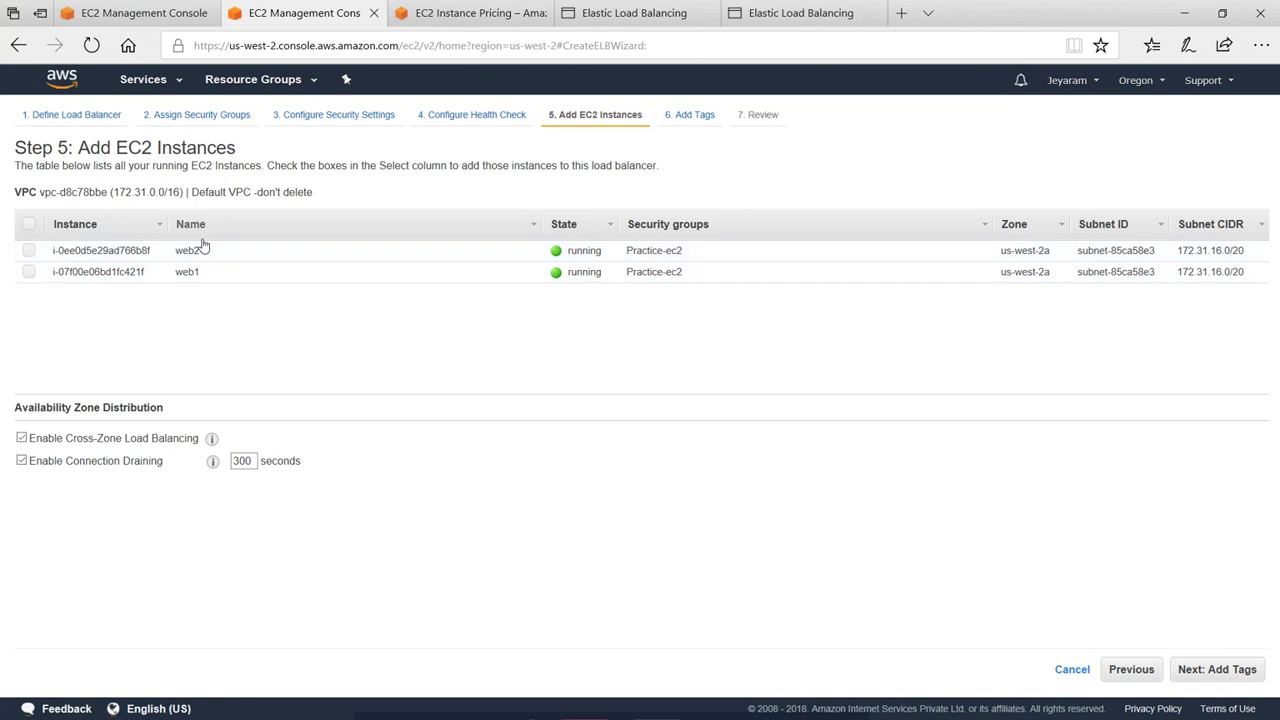
click(29, 224)
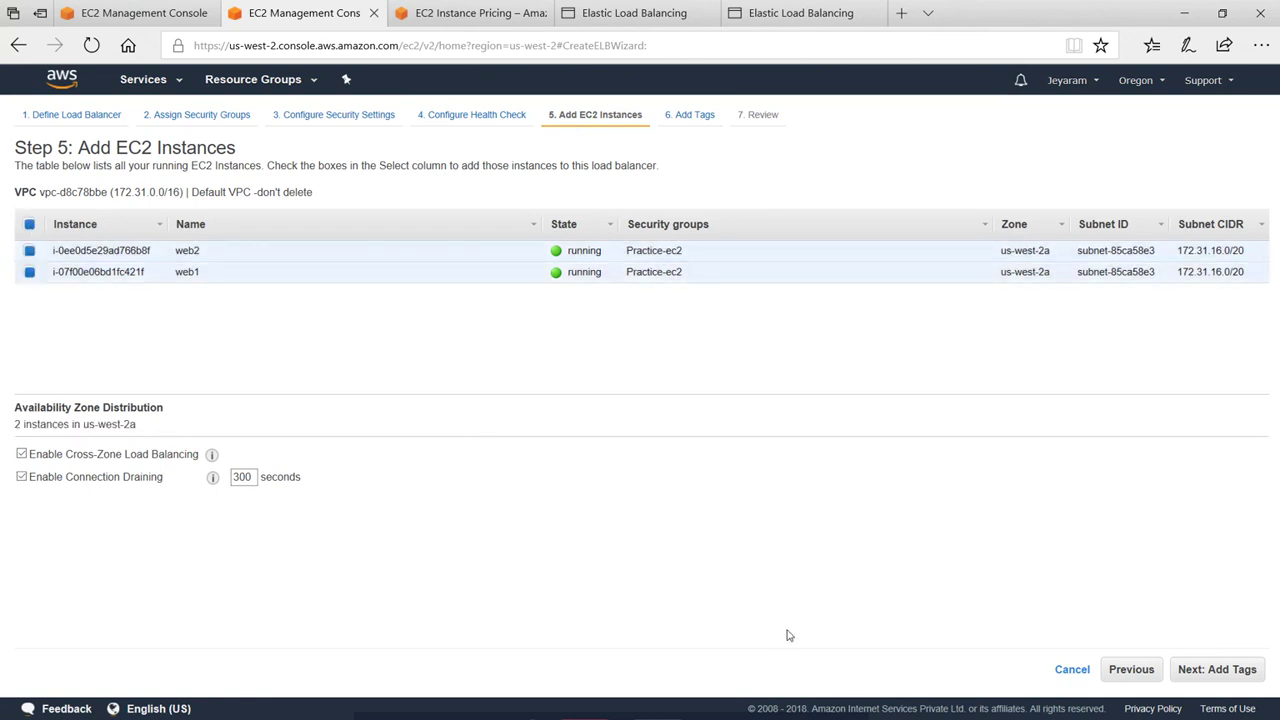
click(1205, 672)
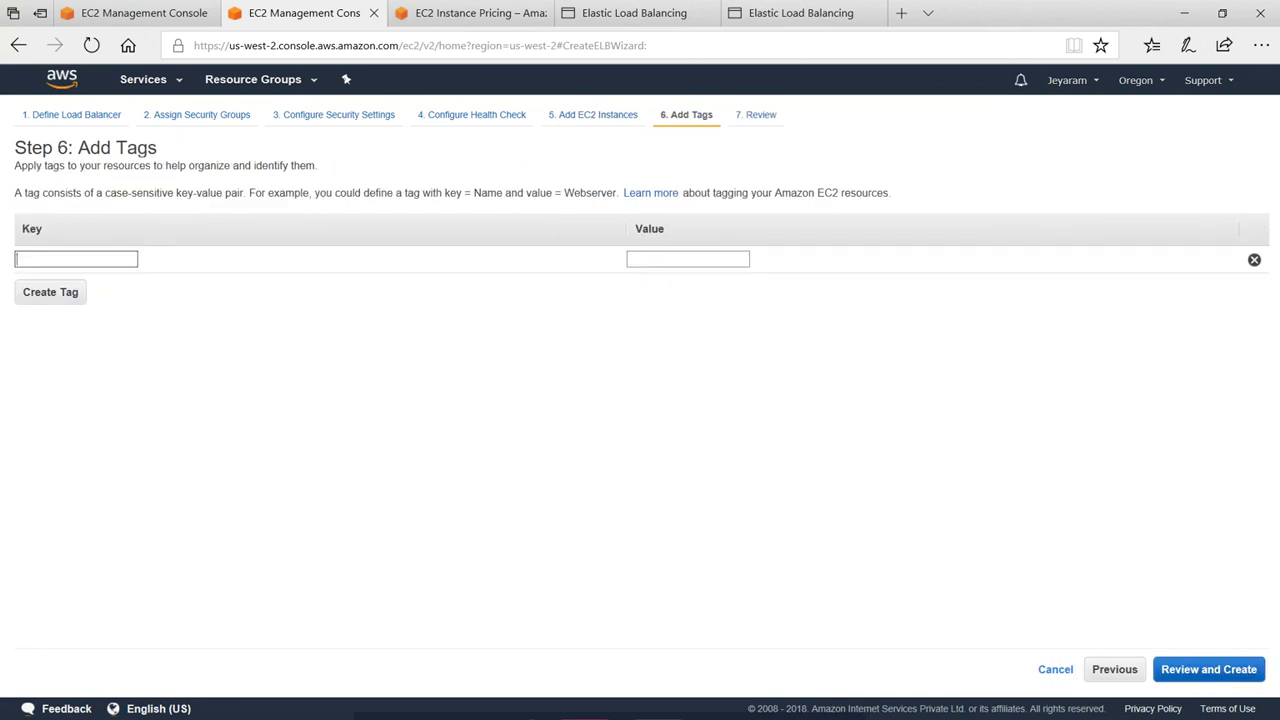
Skip the tags, create the load balancer from the review page and close the creation status.
click(1228, 668)
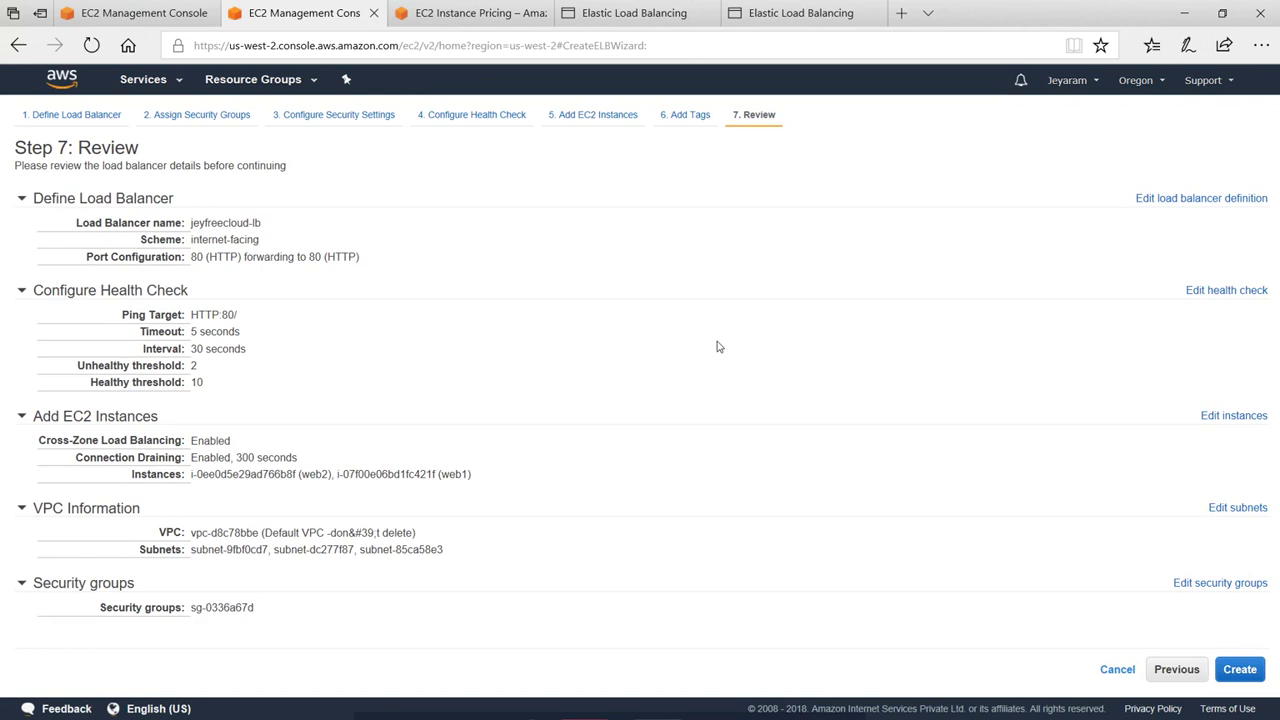
click(1243, 669)
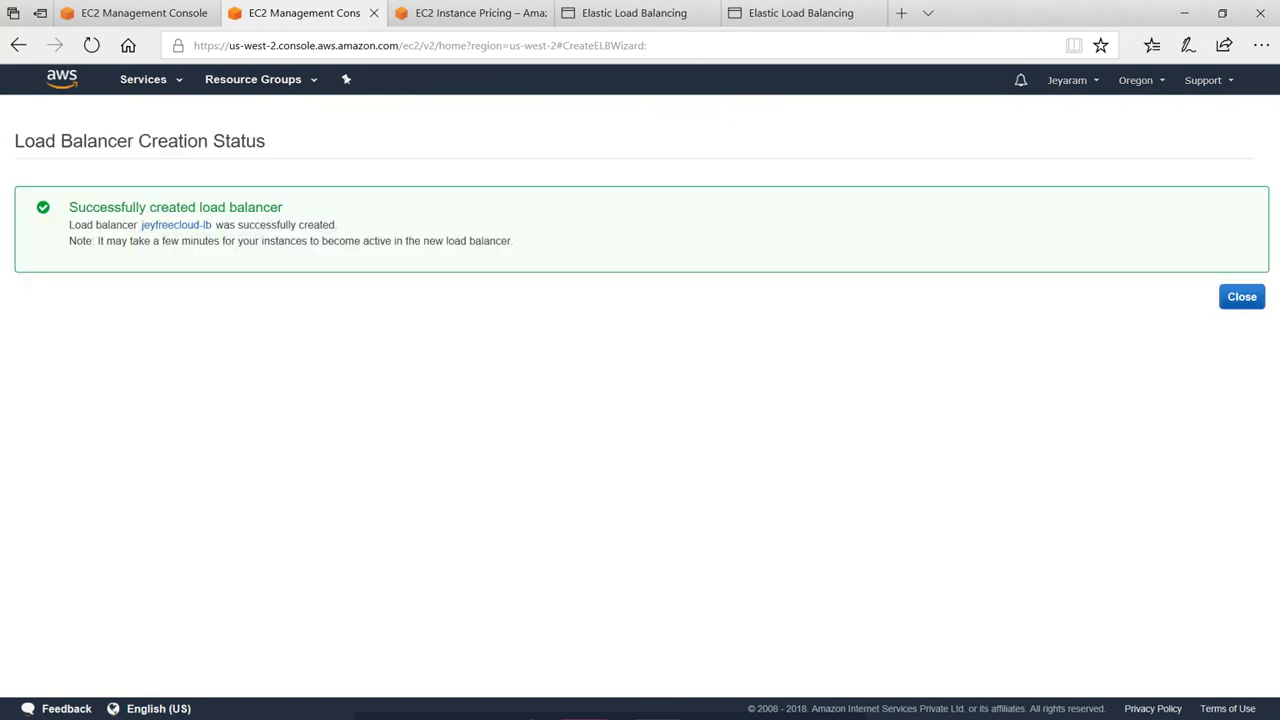
click(1240, 294)
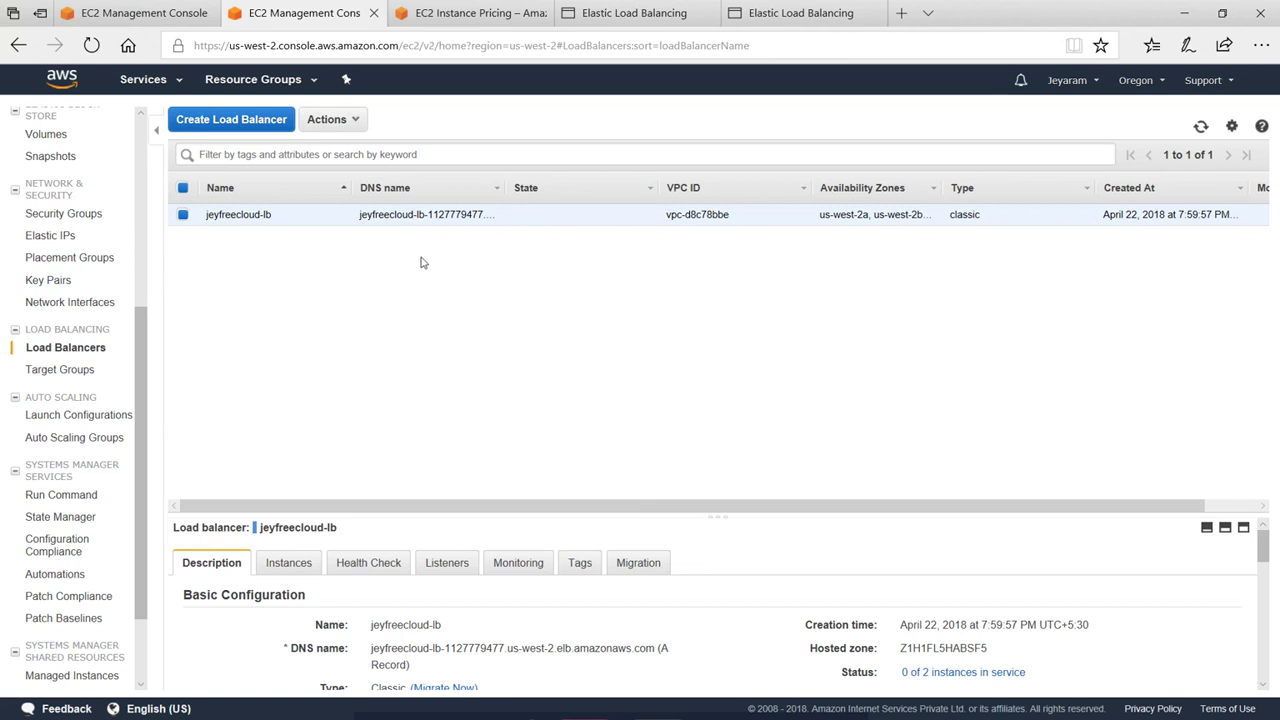
Check the service status of web1 and web2 in the load balancer's instance details, enlarging the details area and refreshing it.
click(298, 565)
scroll(737, 558, down, 1)
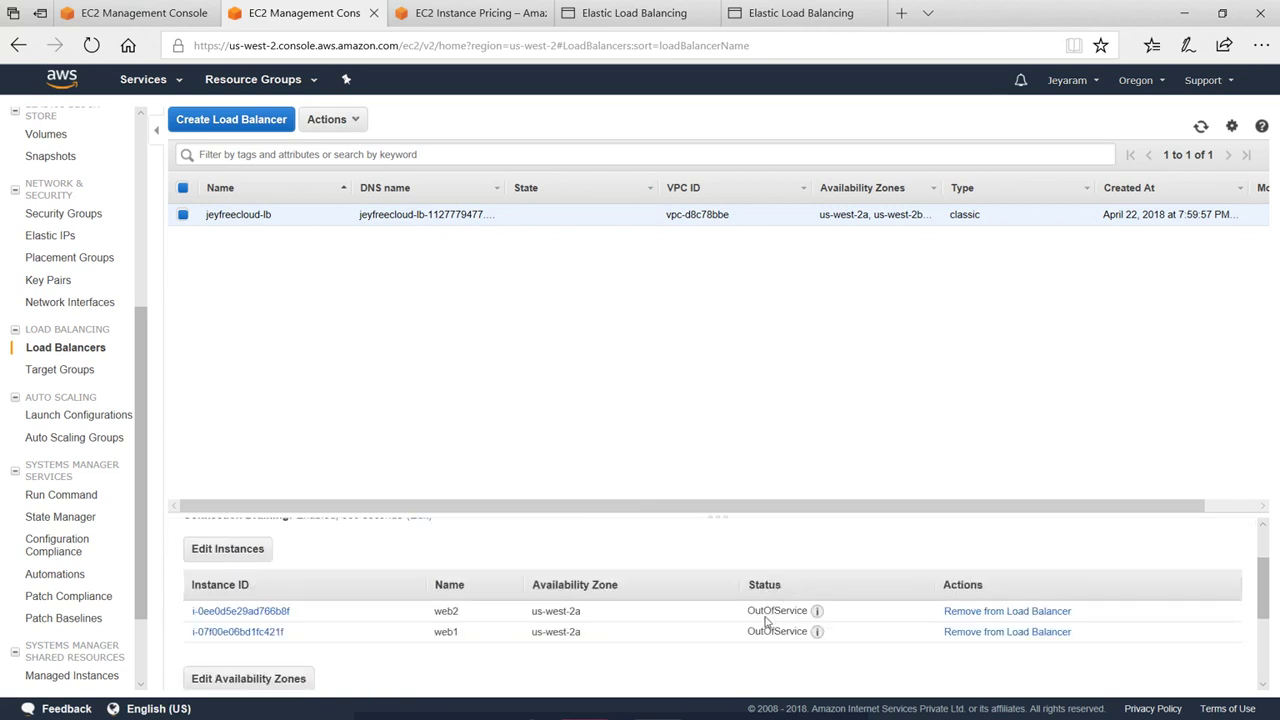
drag(718, 516, 745, 290)
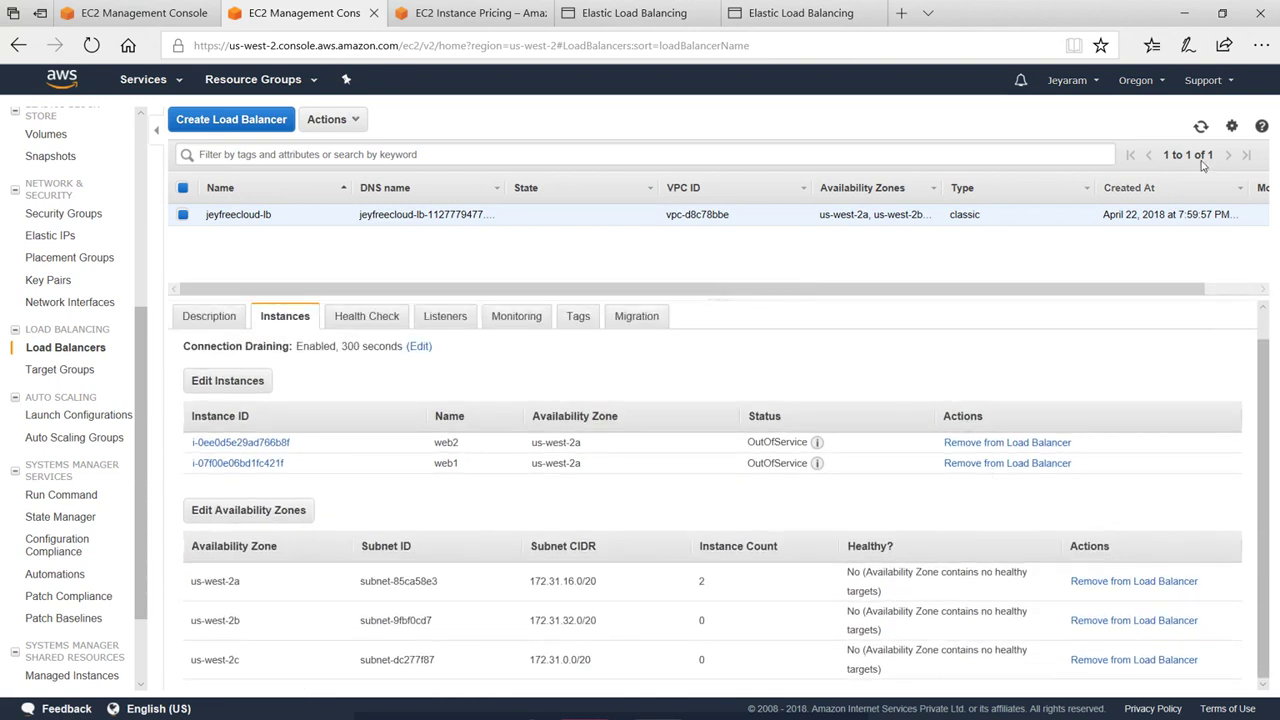
click(1204, 129)
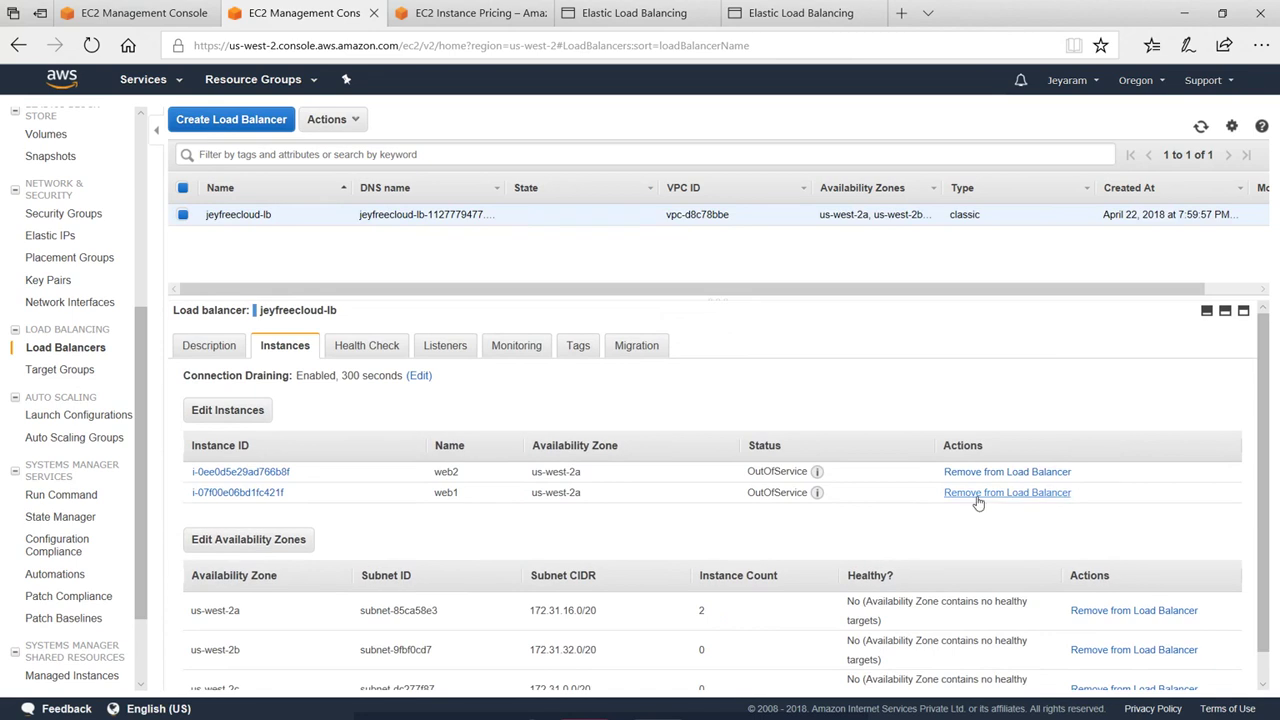
scroll(1043, 508, down, 1)
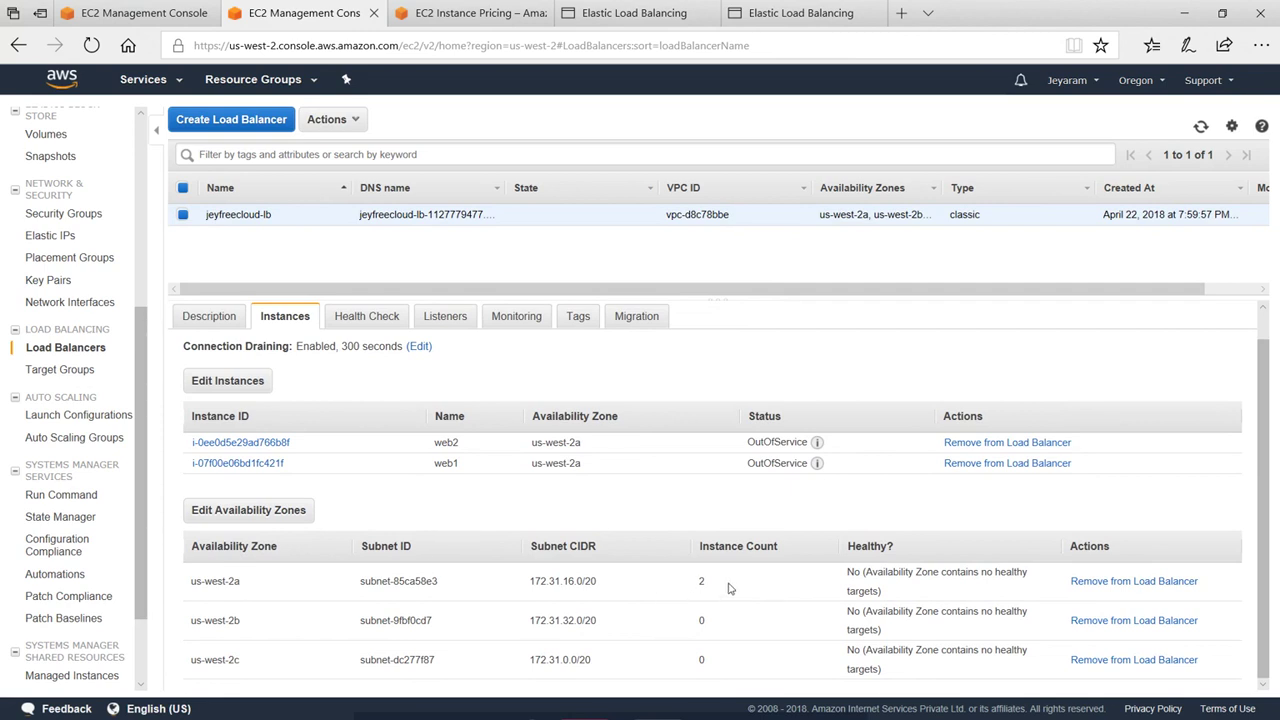
Check the instance count per availability zone and refresh the load balancer until web1 and web2 are in service.
drag(698, 586, 725, 593)
click(705, 631)
click(1201, 126)
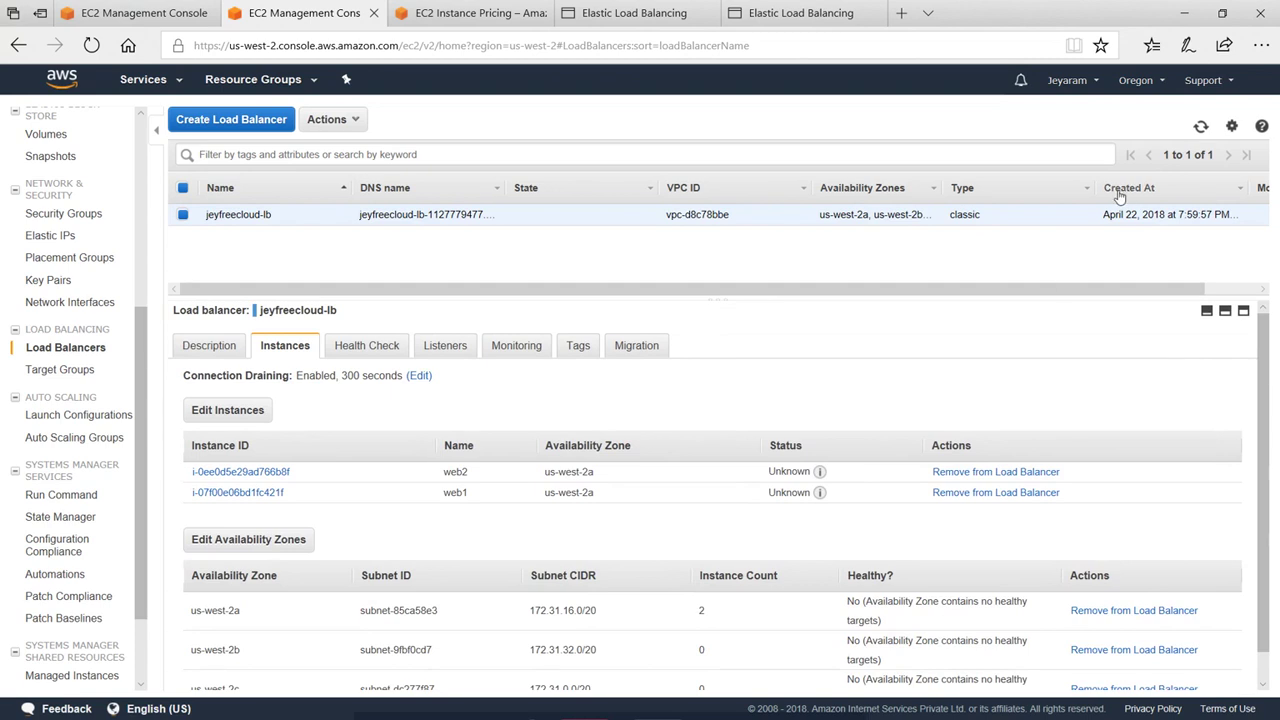
click(1201, 126)
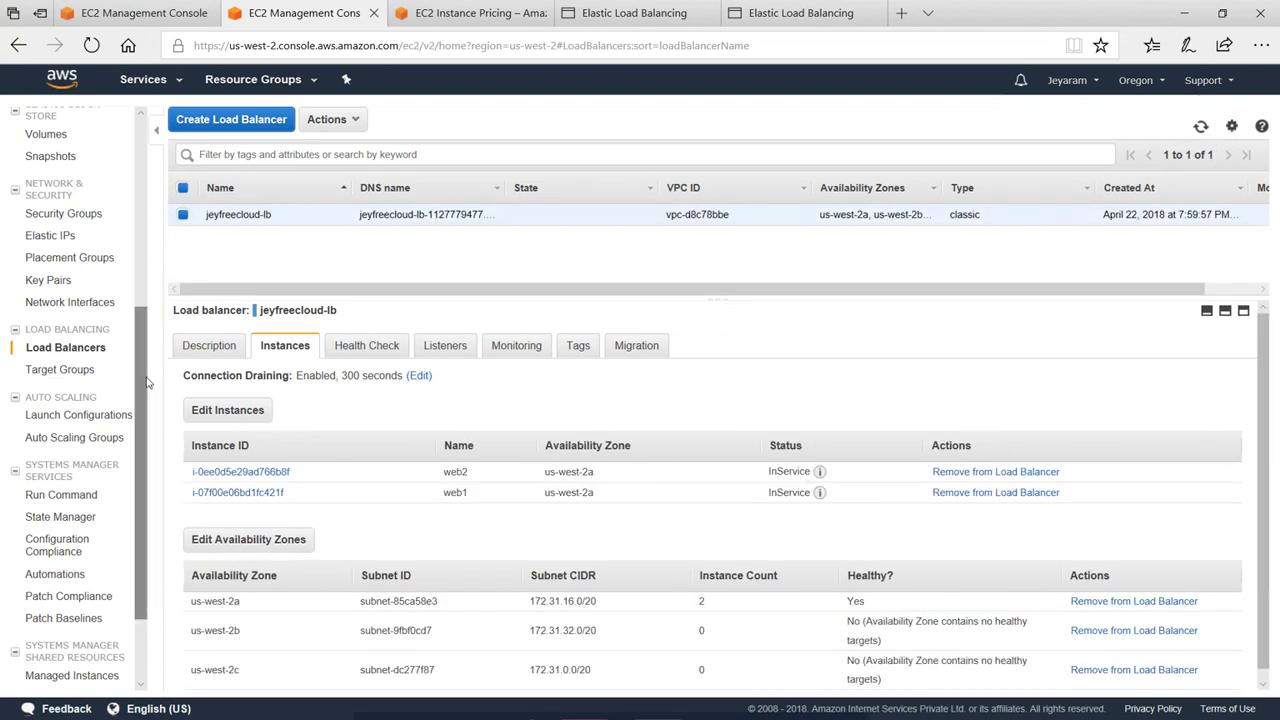
Copy the load balancer's DNS name from its description and open that address in a new browser tab.
click(211, 345)
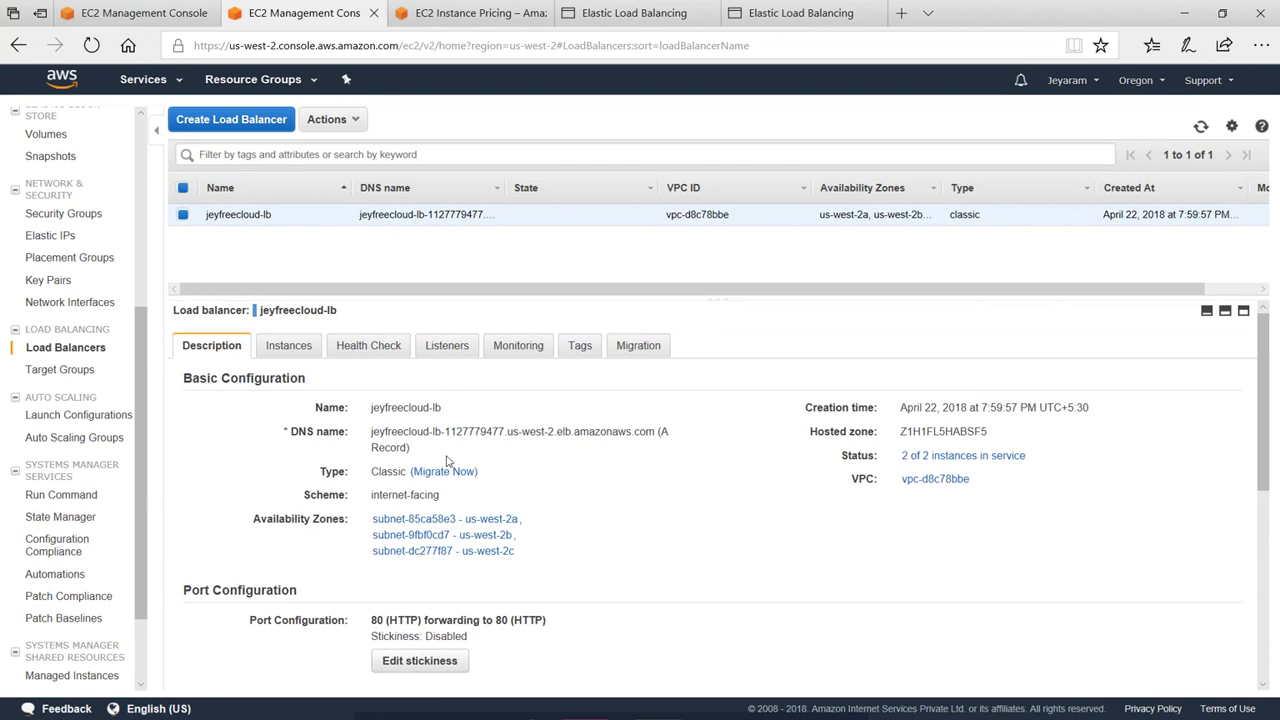
drag(372, 437, 657, 441)
key(ctrl+c)
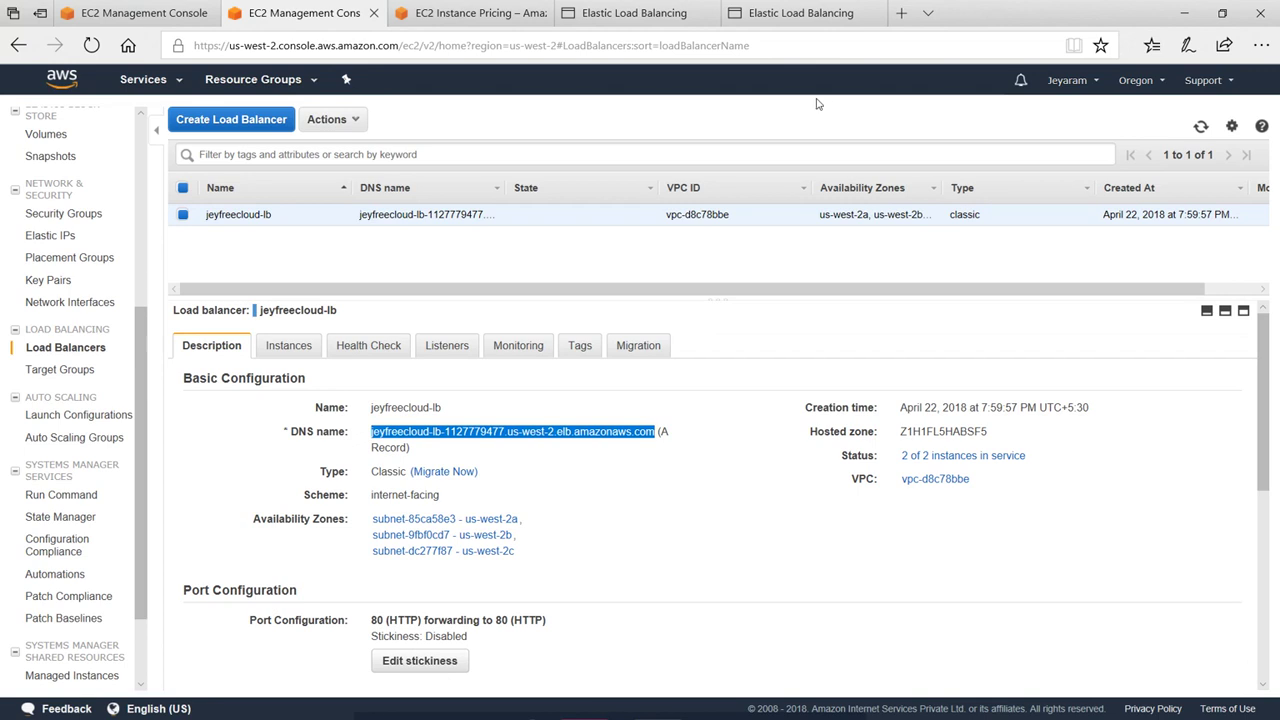
click(901, 13)
key(ctrl+v)
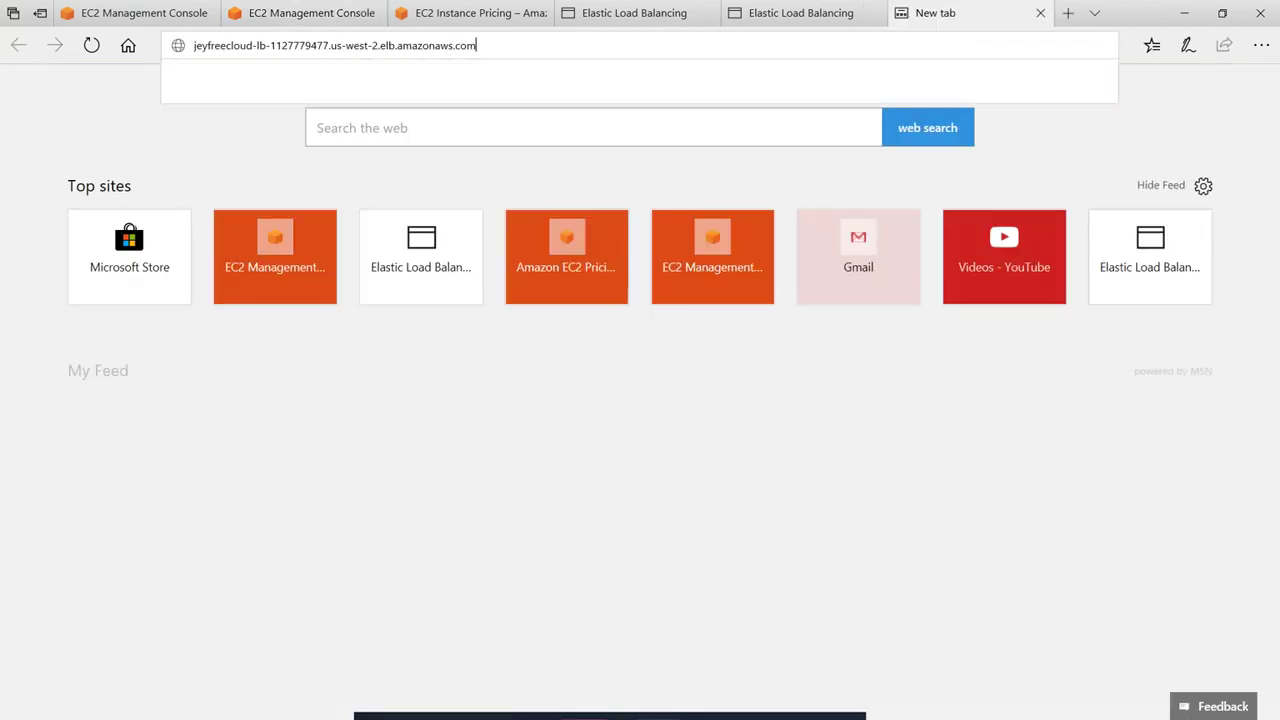
key(Return)
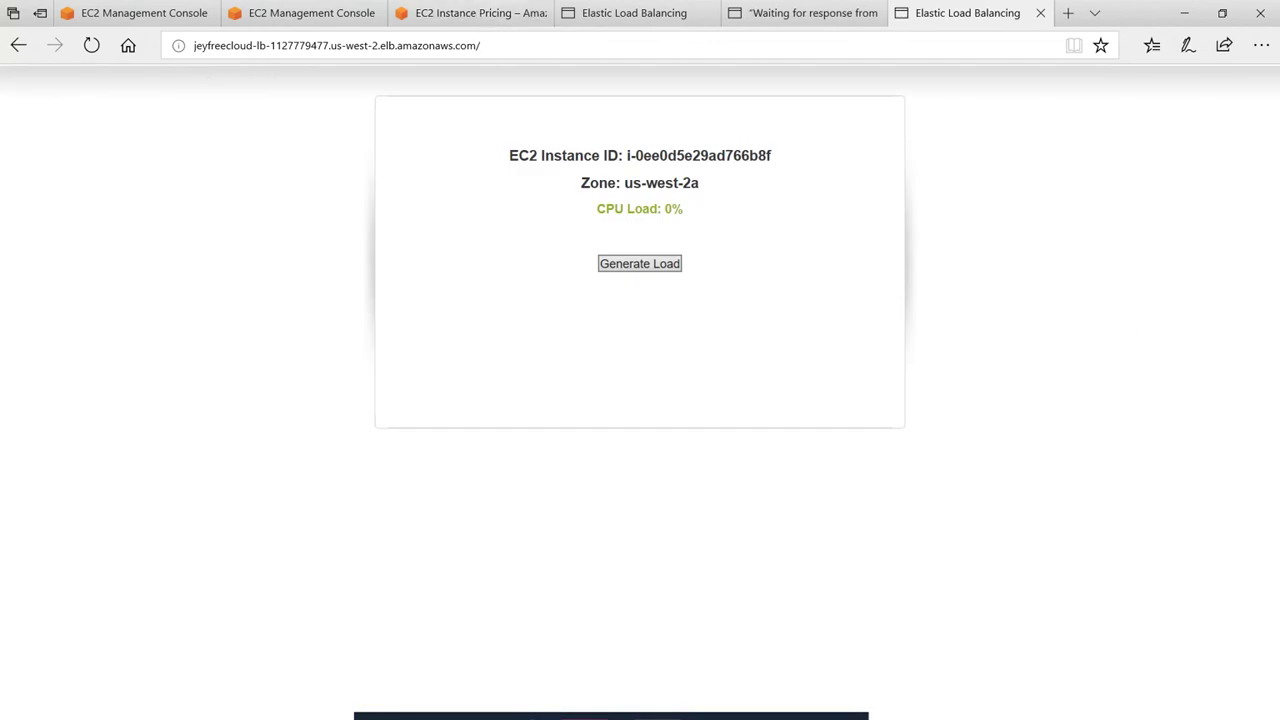
Reload the load balancer's web page several times to compare which EC2 instance ID answers each request.
click(470, 45)
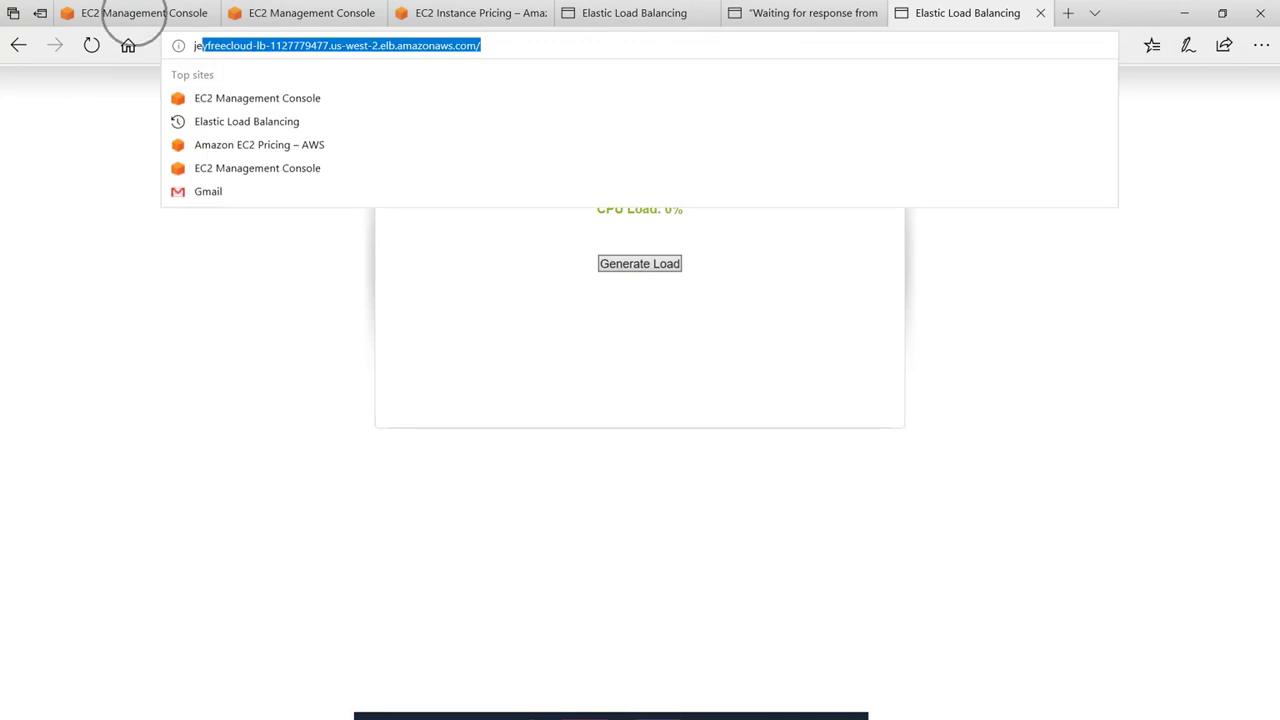
click(38, 136)
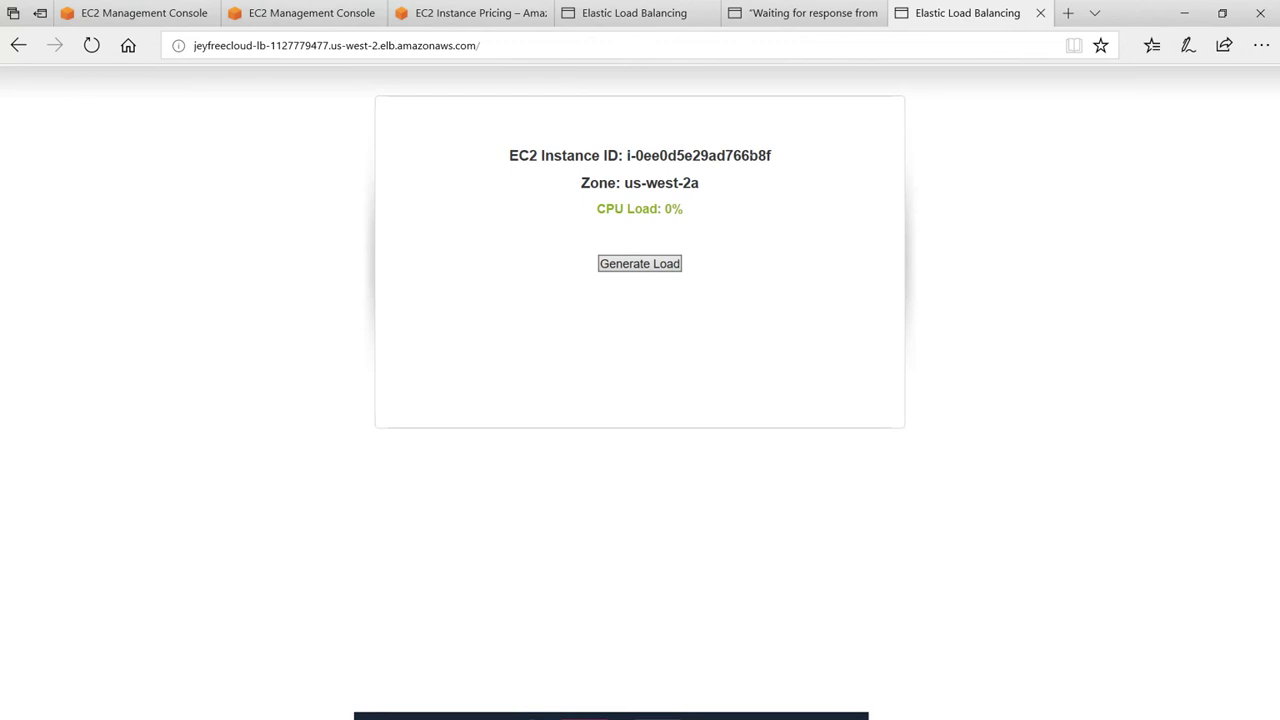
drag(774, 156, 749, 163)
click(754, 170)
click(91, 45)
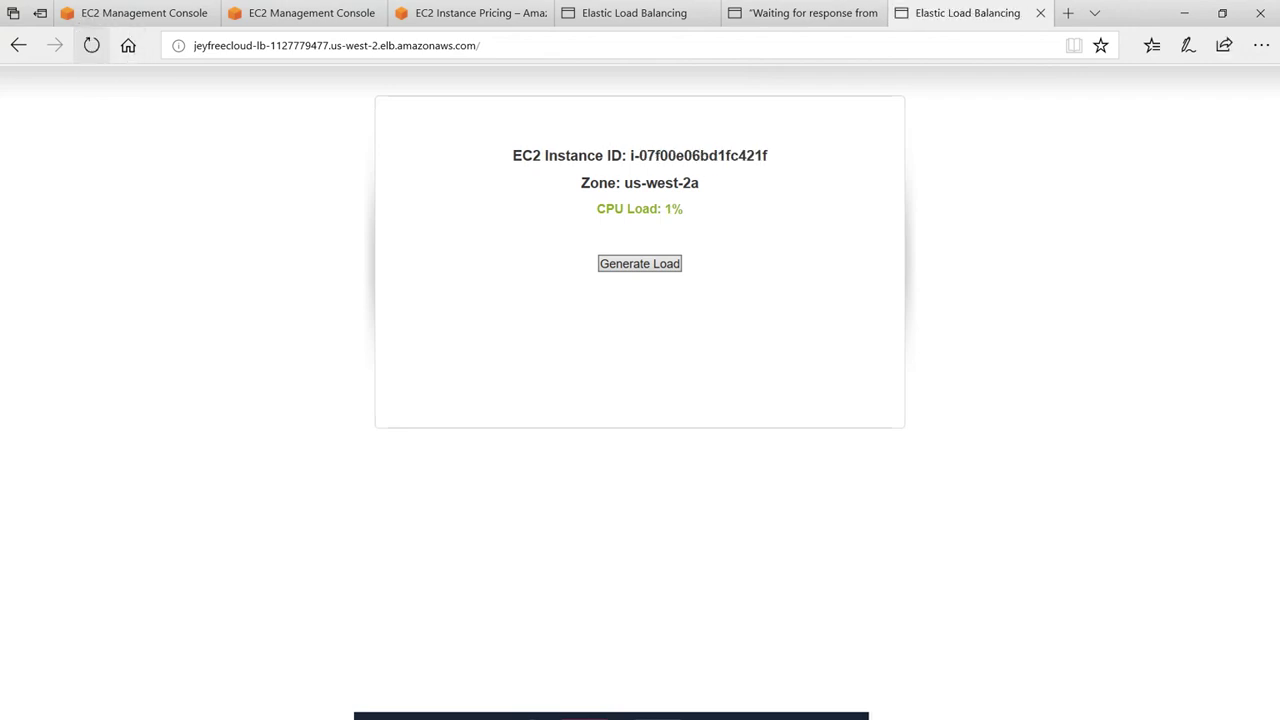
click(91, 45)
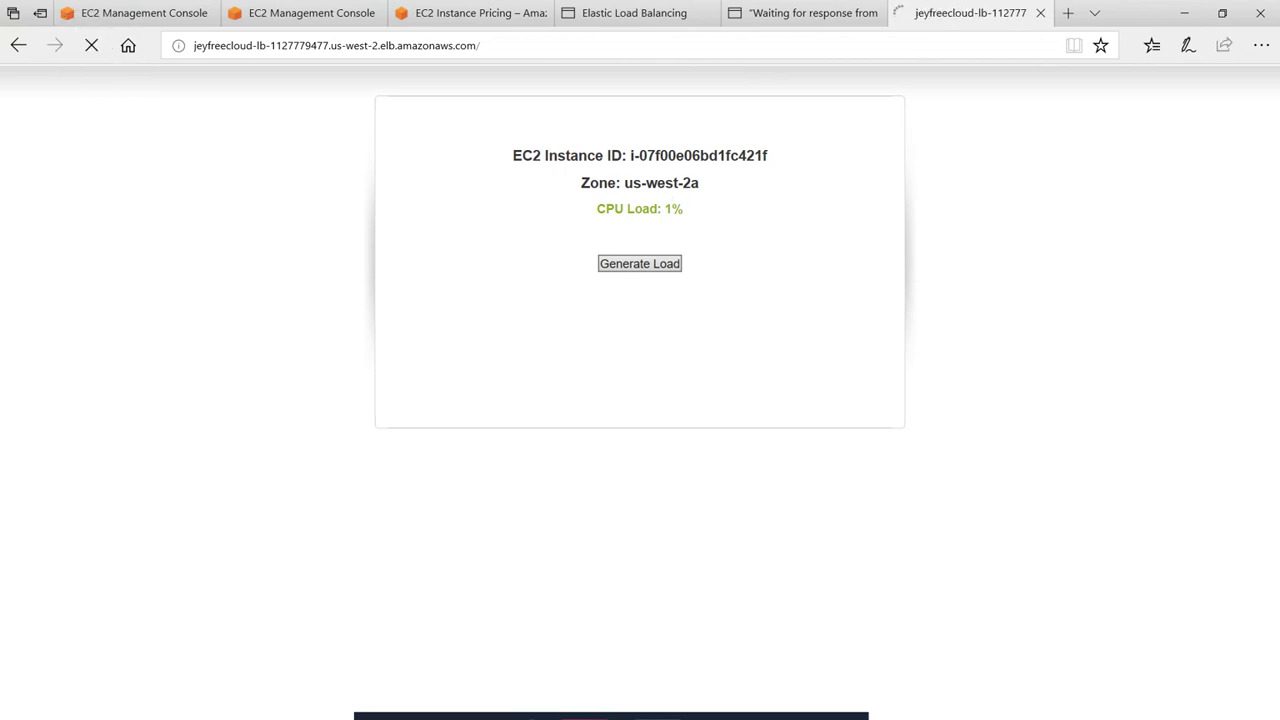
click(91, 45)
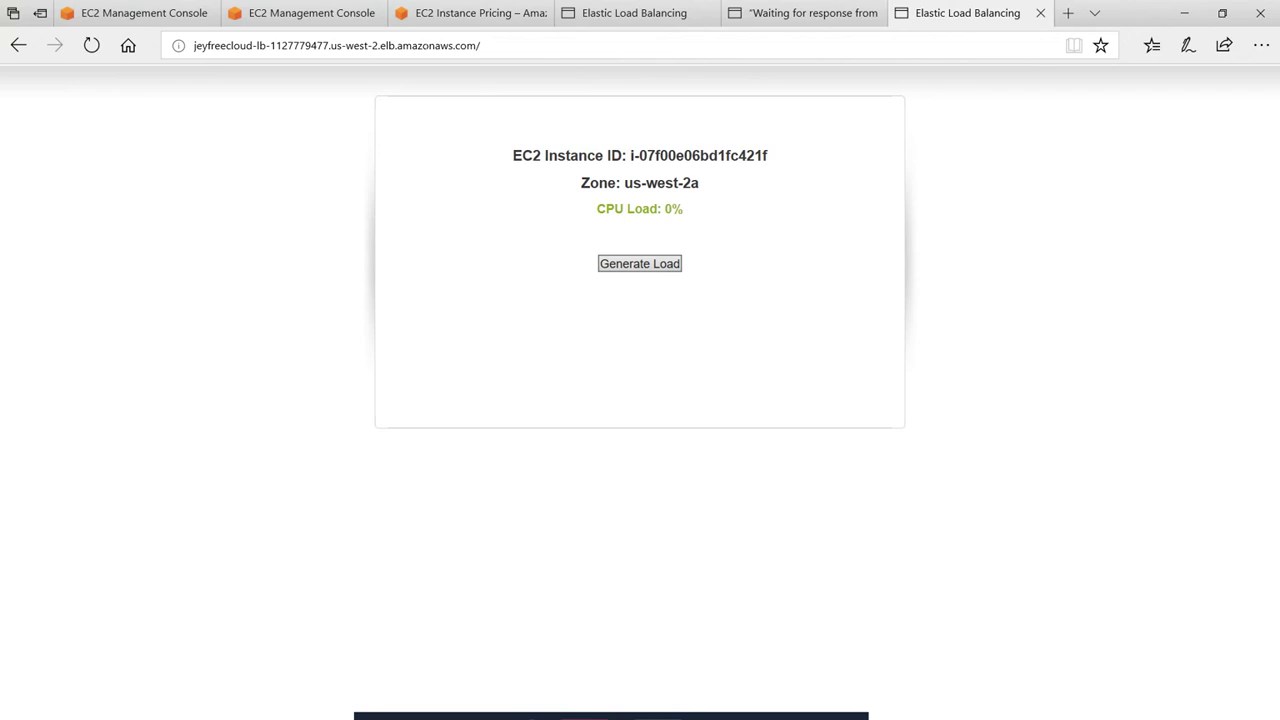
Return to the EC2 console and review the health check configuration of jeyfreecloud-lb without saving changes.
key(ctrl+2)
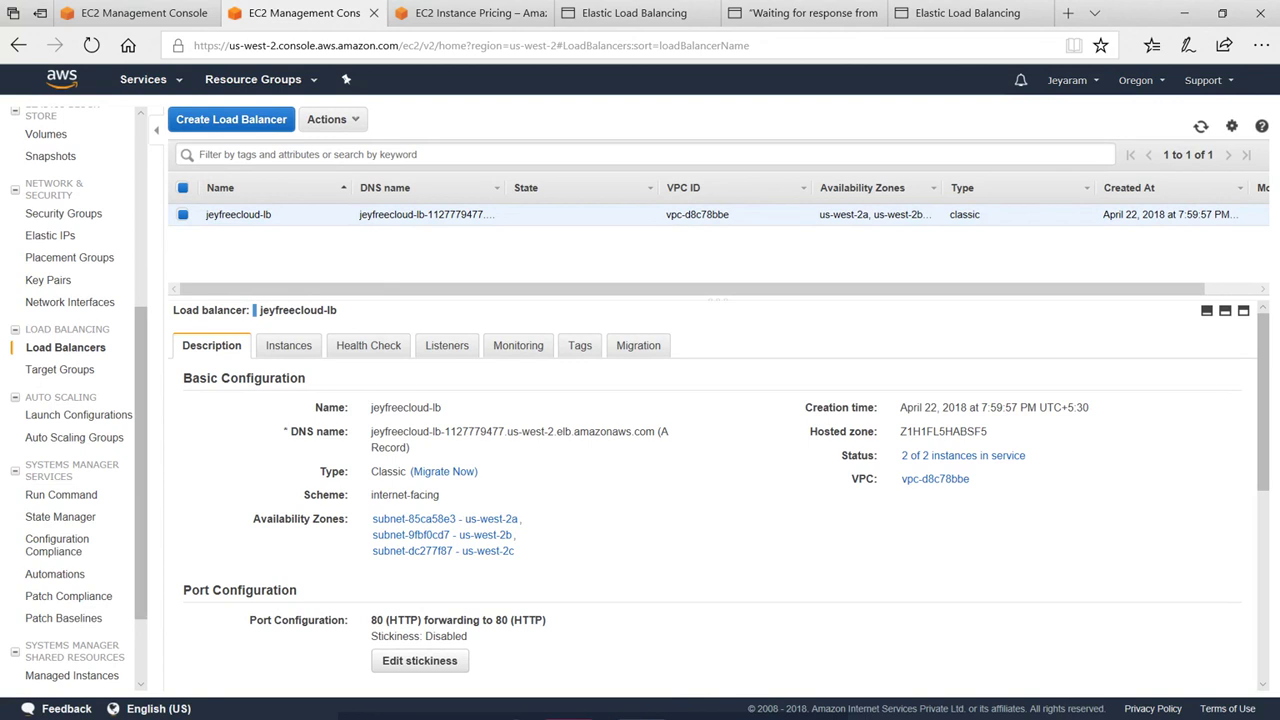
click(330, 119)
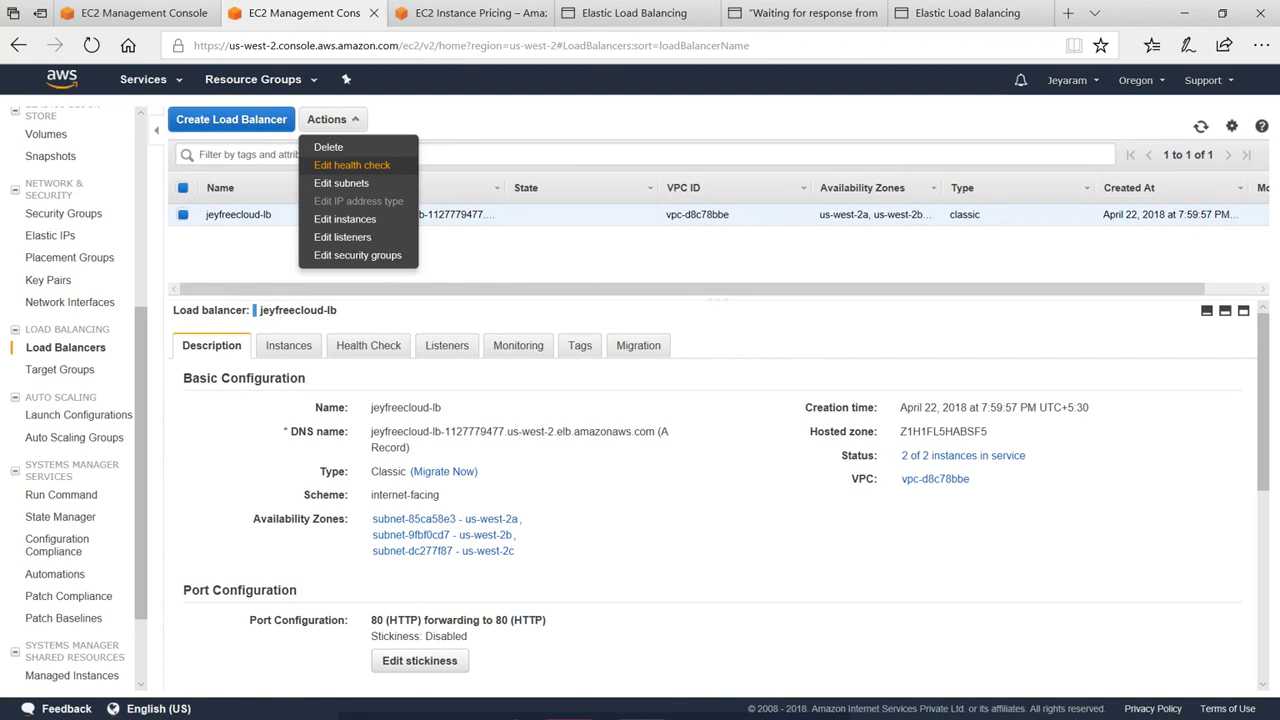
click(352, 165)
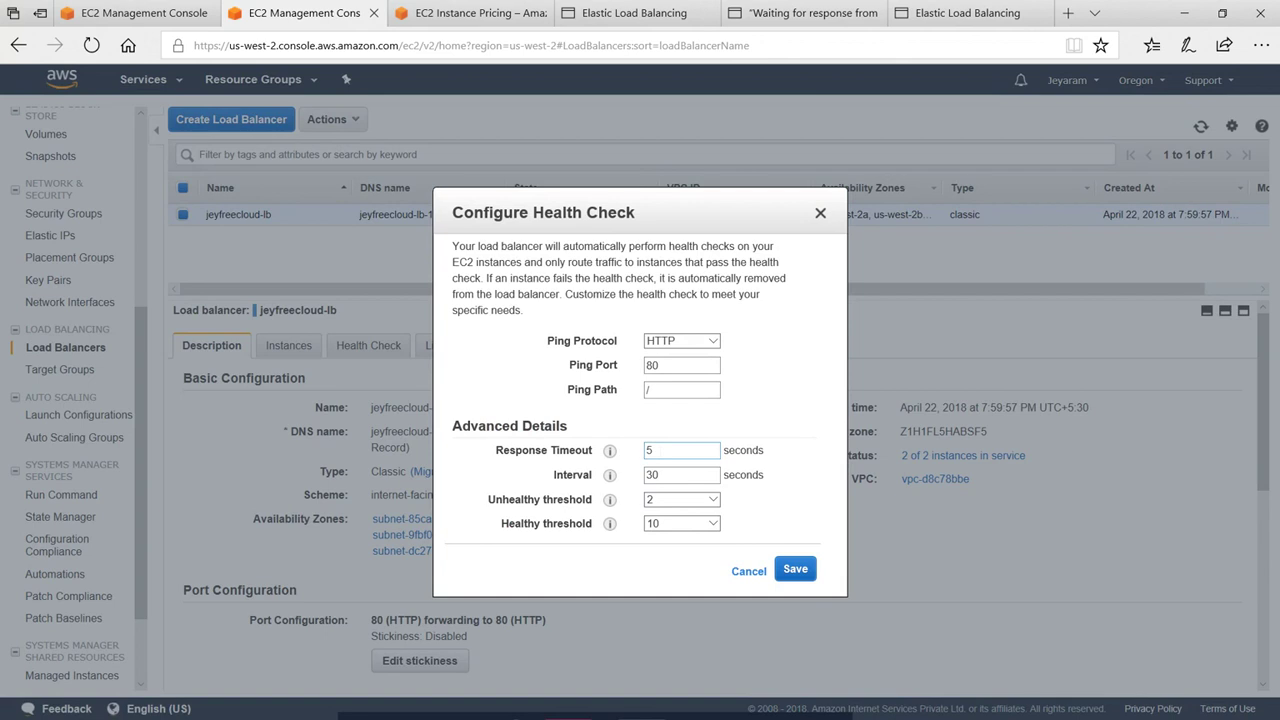
double_click(648, 451)
click(750, 576)
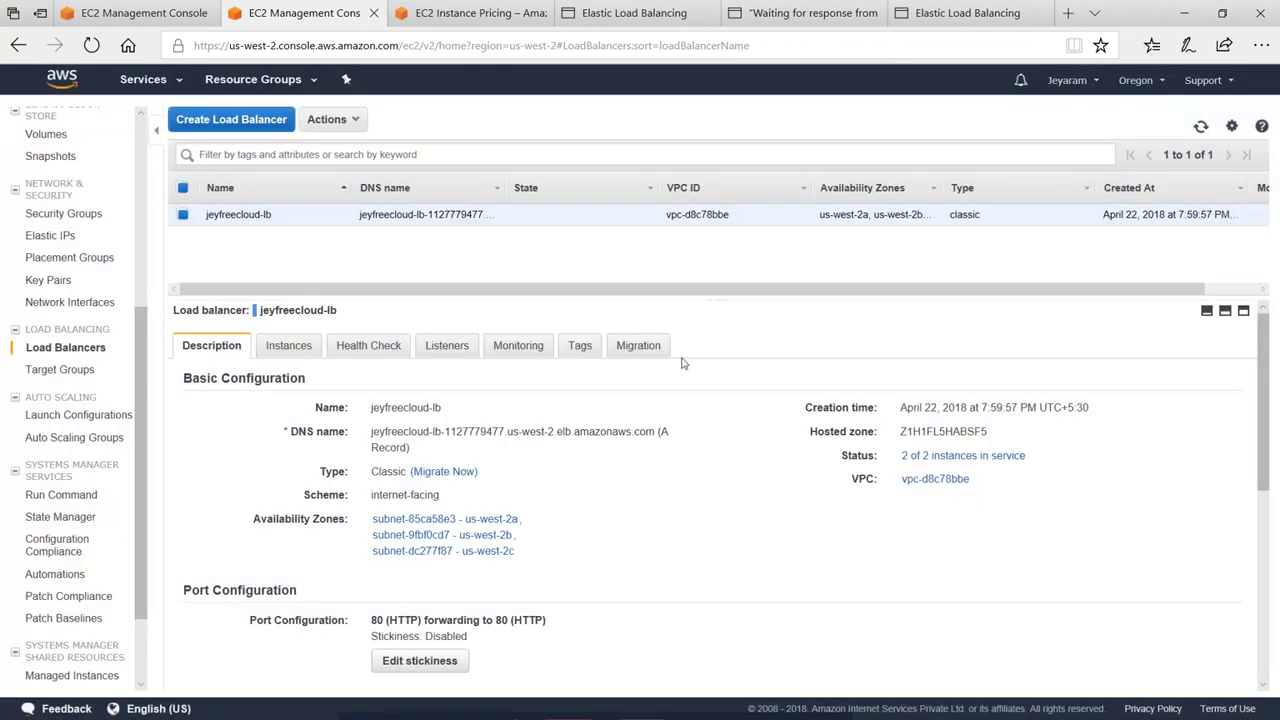
Review the load balancer's subnet selection without changing it and display its registered instances.
click(330, 119)
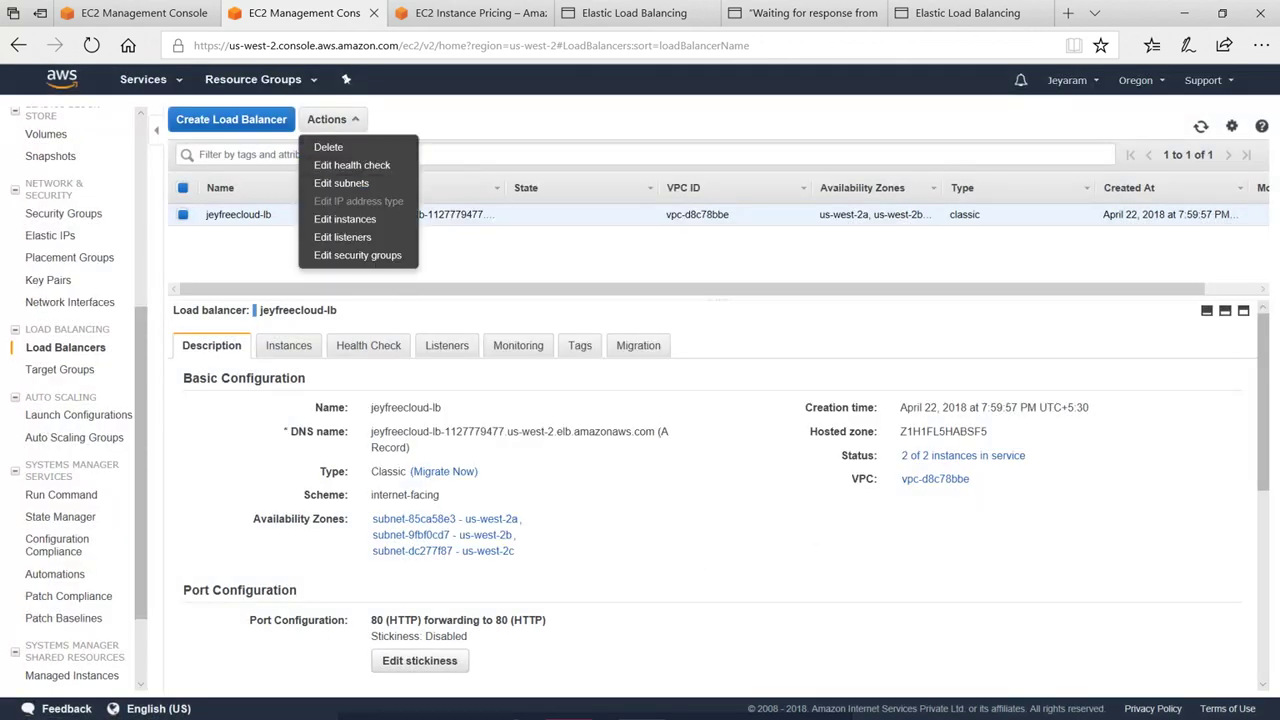
click(358, 185)
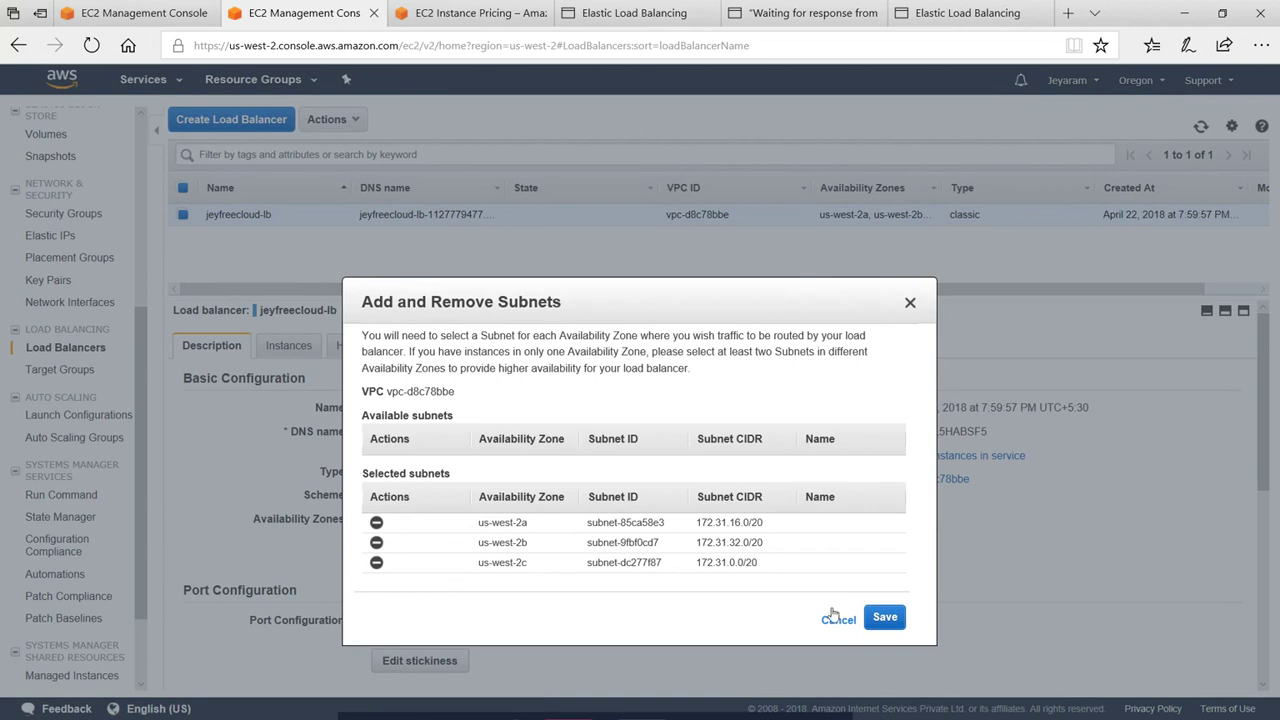
click(836, 617)
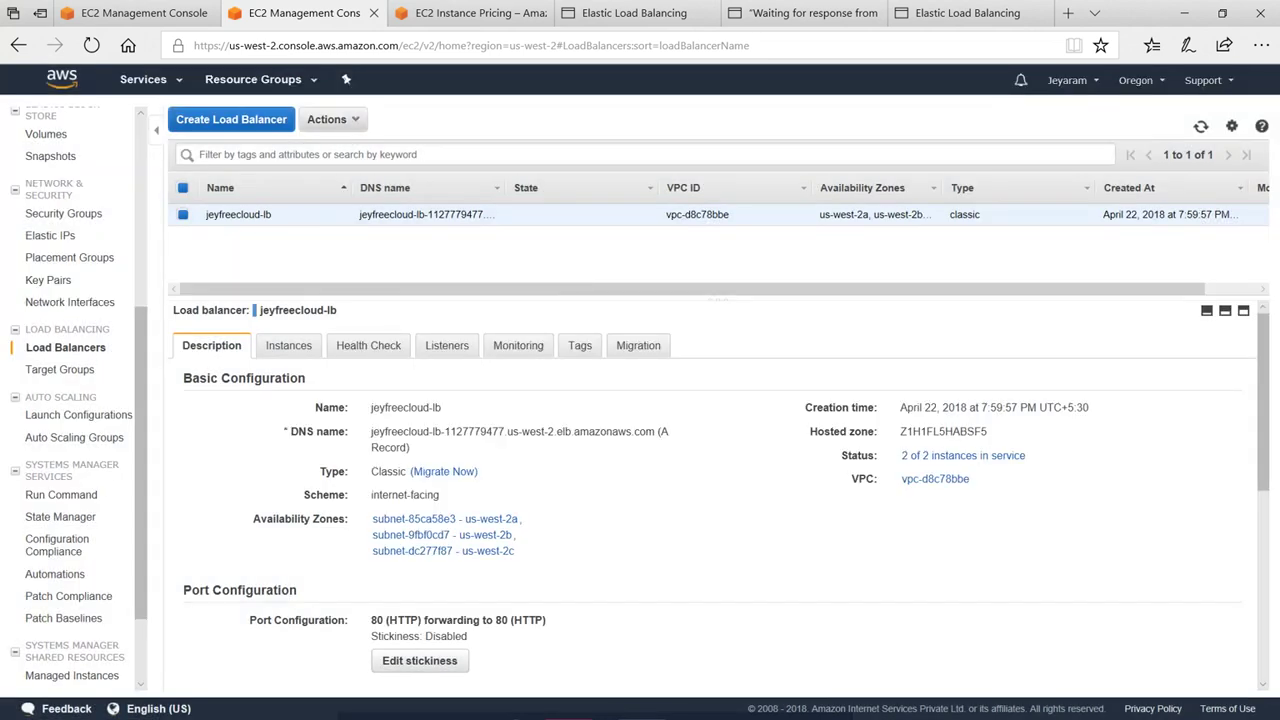
click(333, 119)
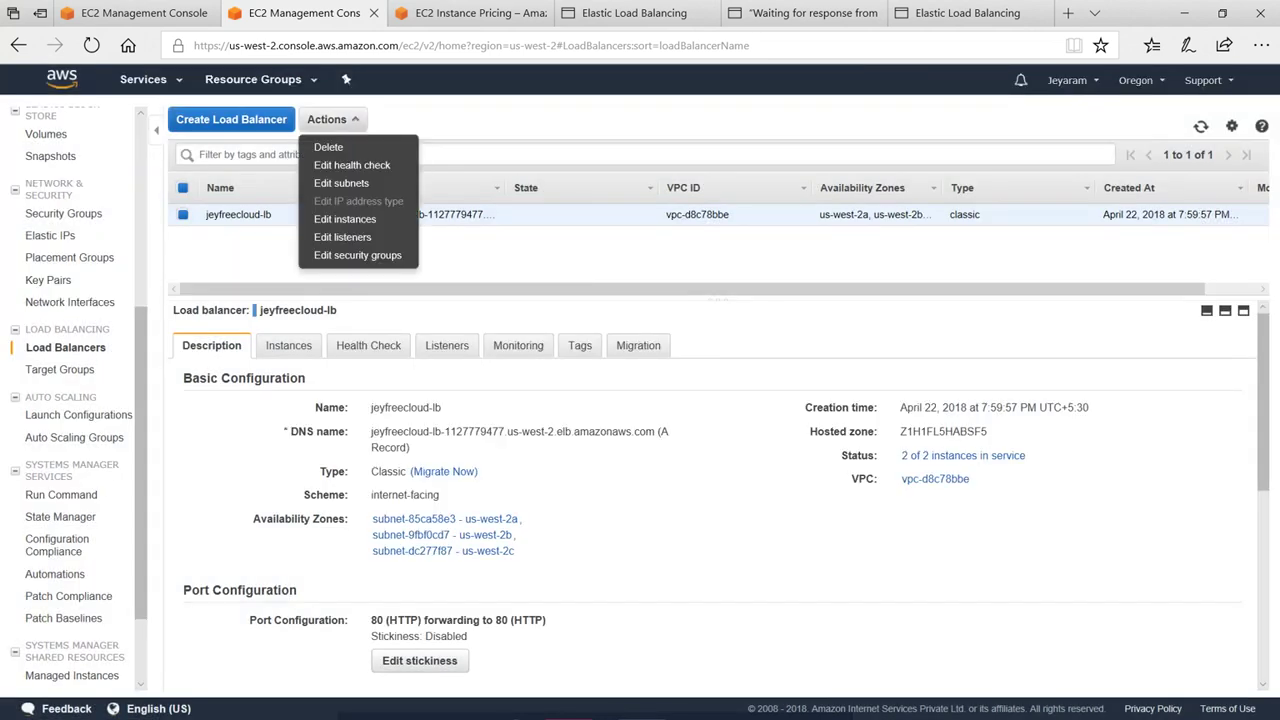
click(345, 220)
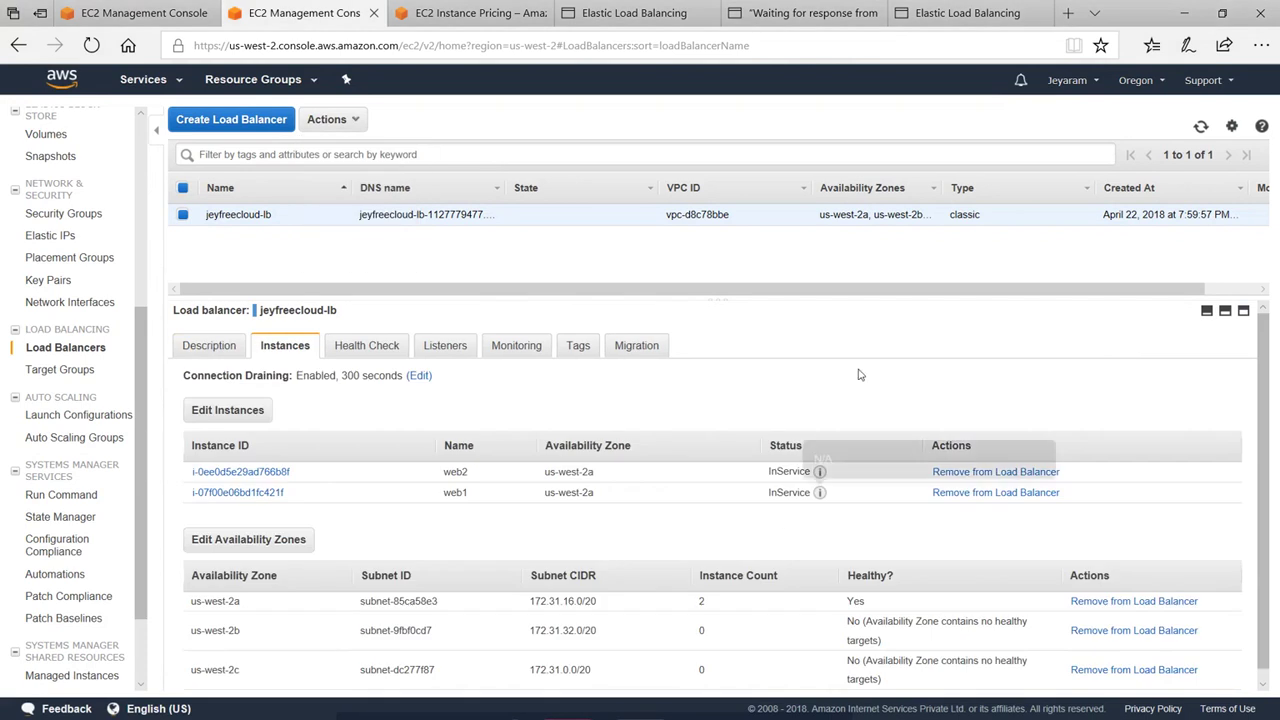
Review the ping settings and advanced details in jeyfreecloud-lb's health check editor and leave without saving.
click(347, 125)
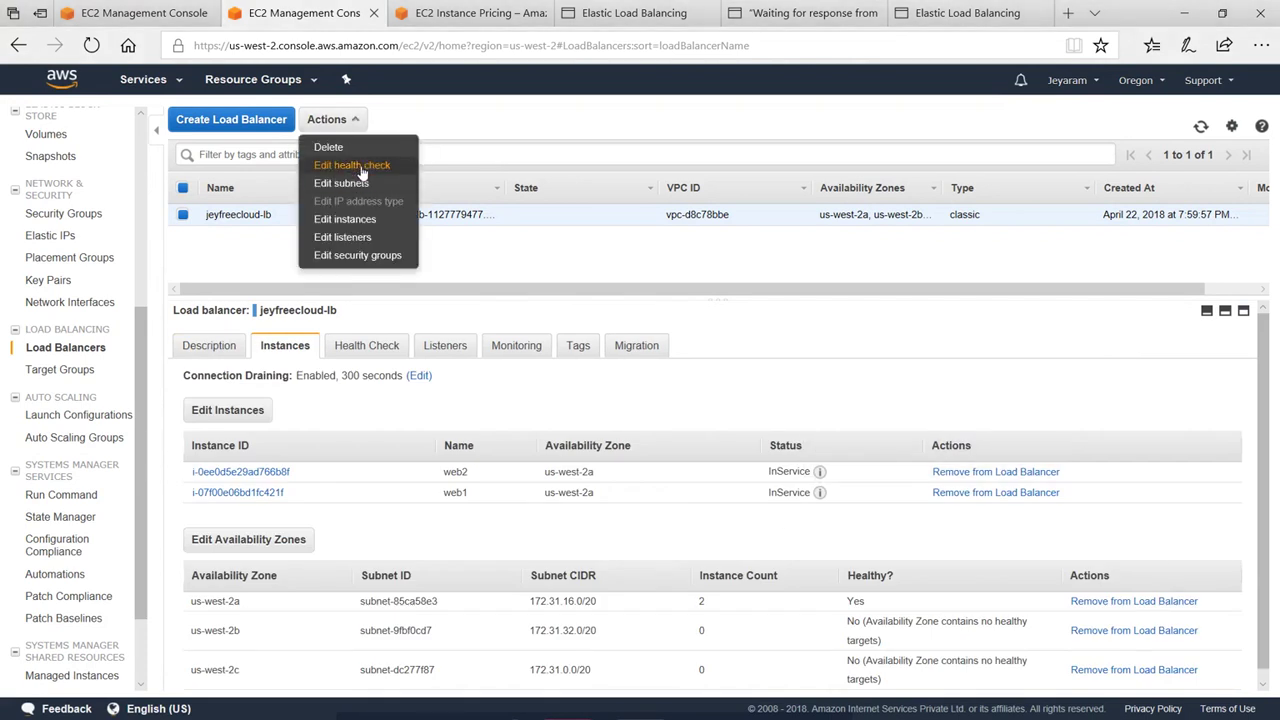
click(352, 166)
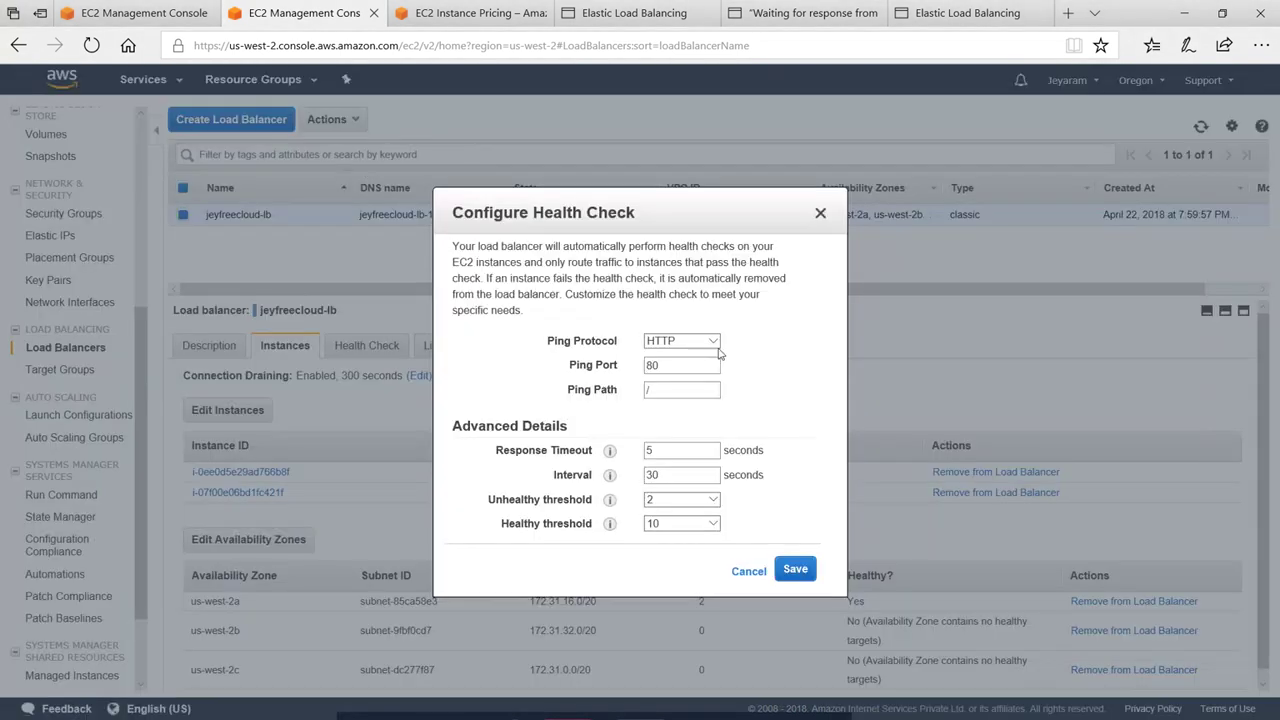
click(749, 572)
Try removing the us-west-2c subnet from the load balancer's selected subnets, add it back and discard the edit.
click(355, 121)
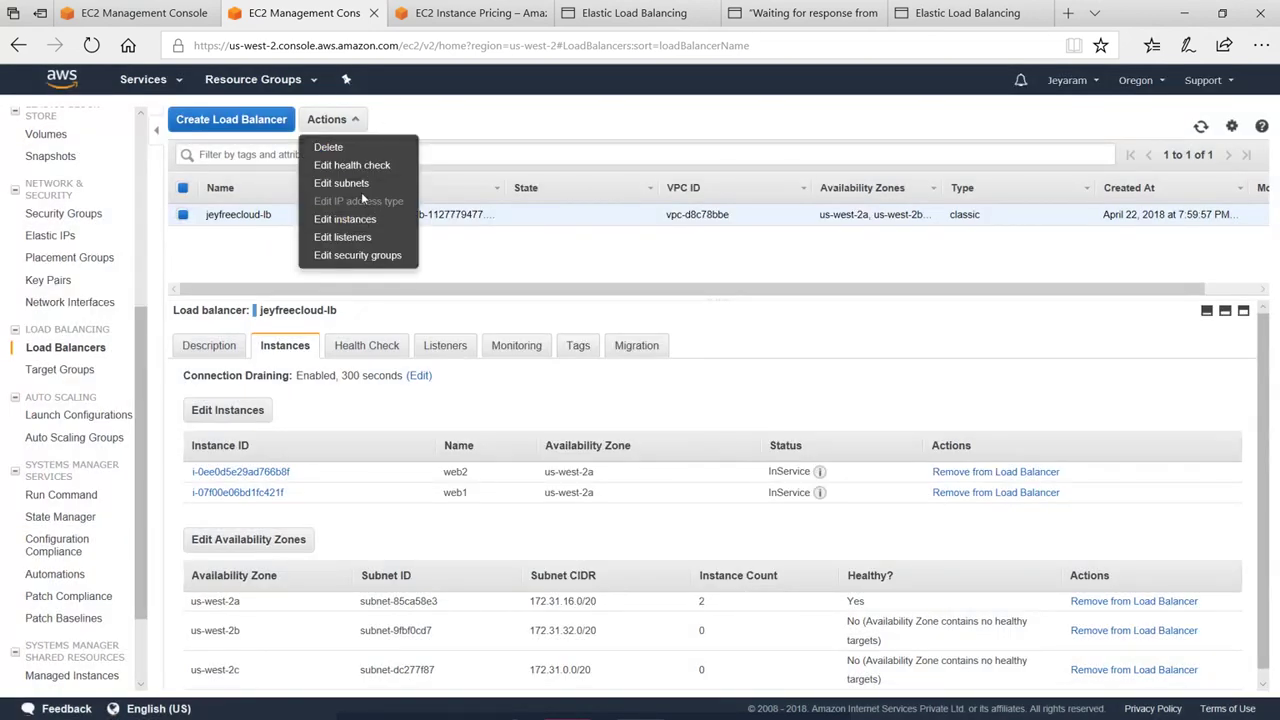
click(341, 183)
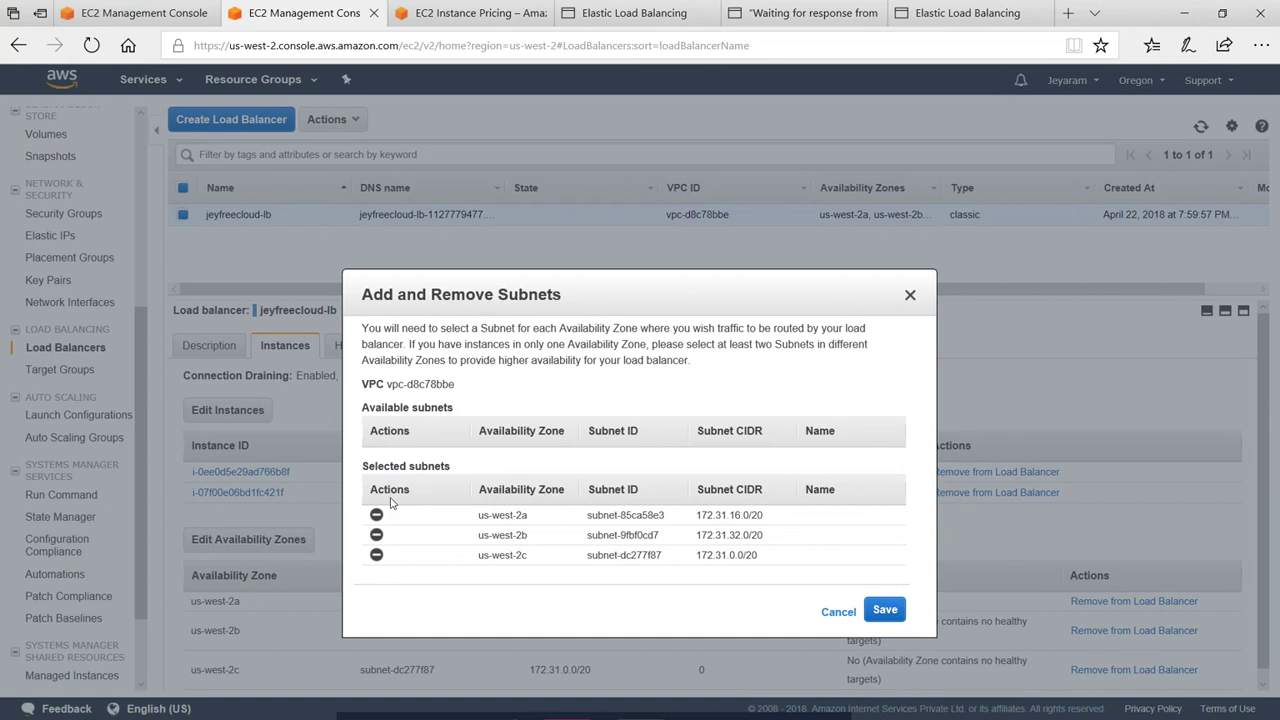
click(376, 554)
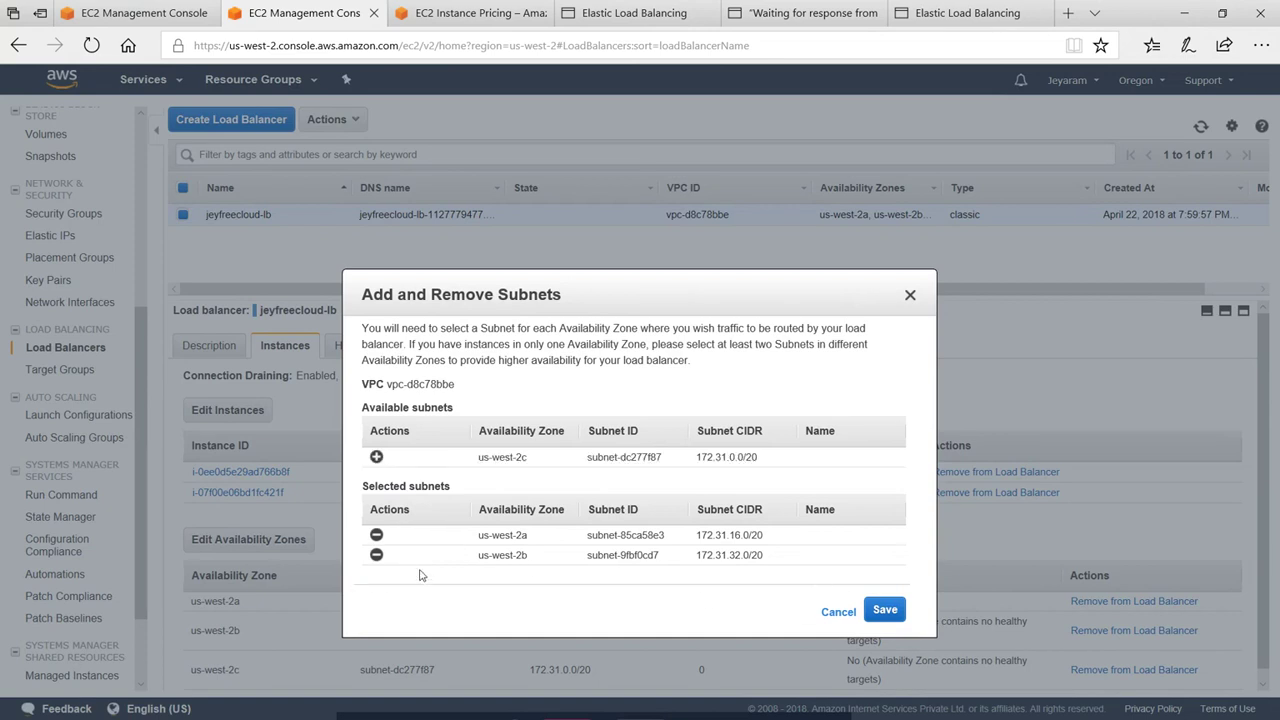
click(377, 454)
click(840, 611)
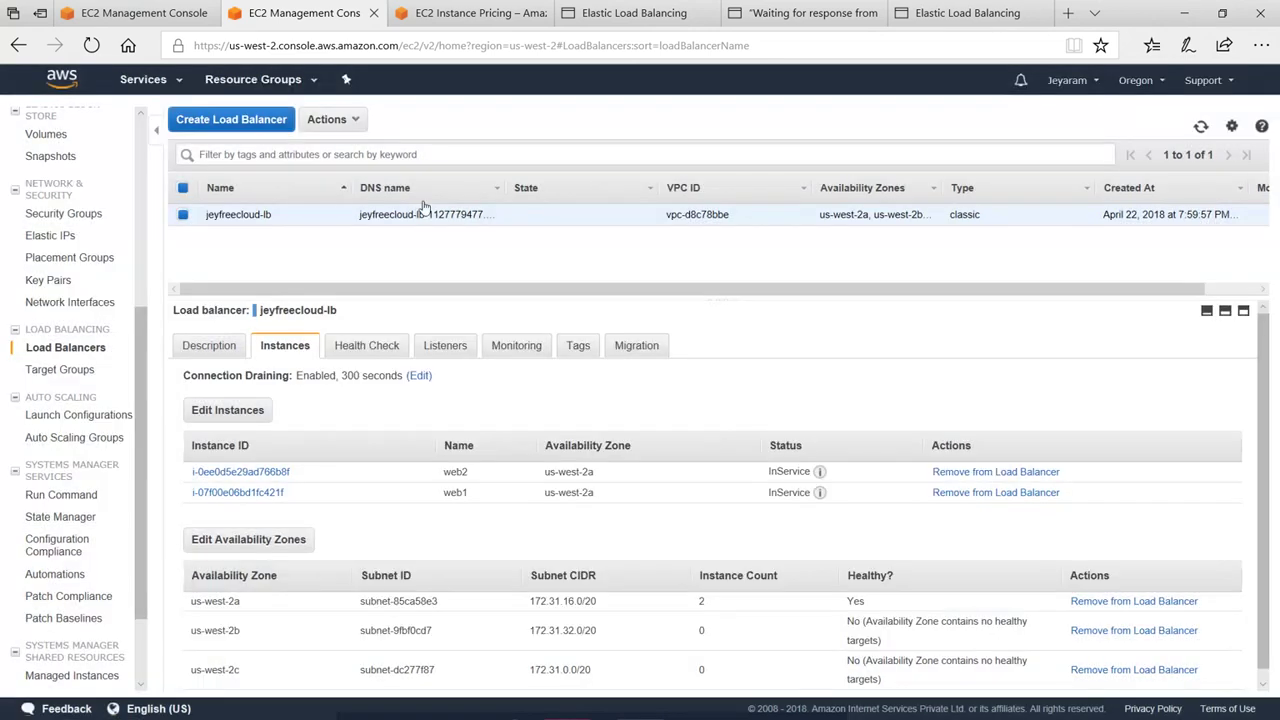
Try deselecting web1 from the load balancer's registered instances and discard the edit.
click(355, 122)
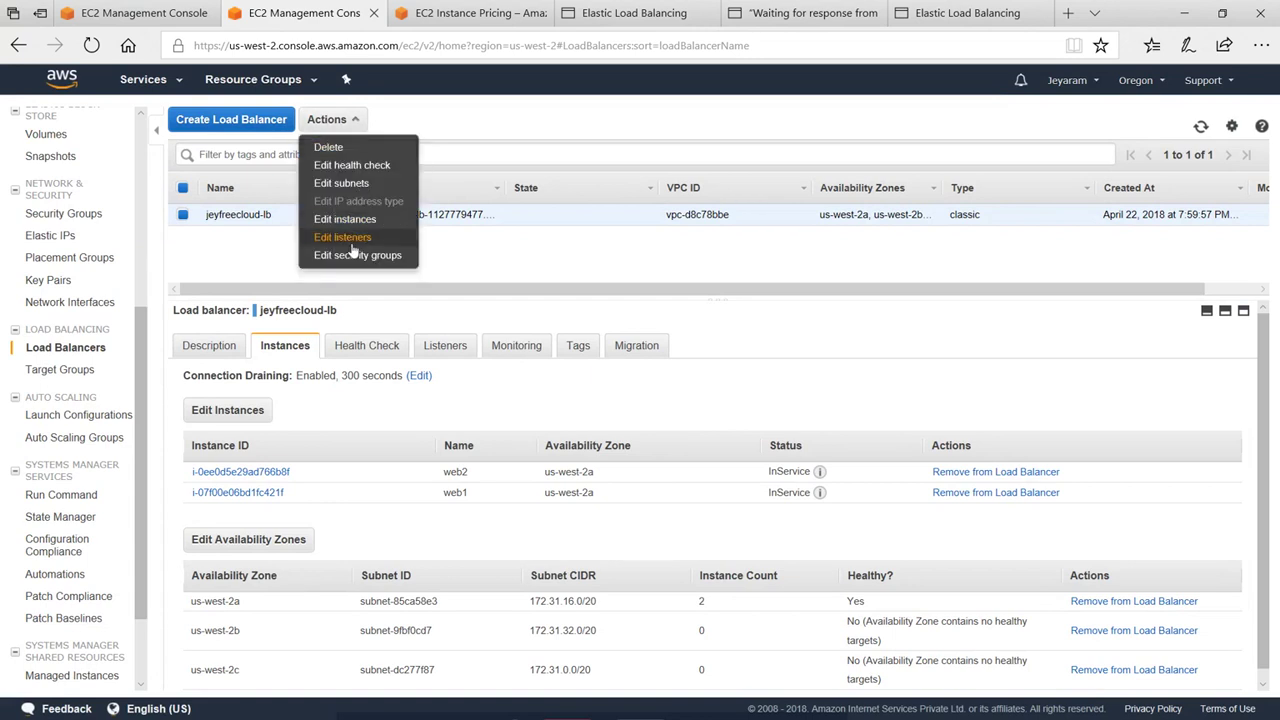
click(364, 222)
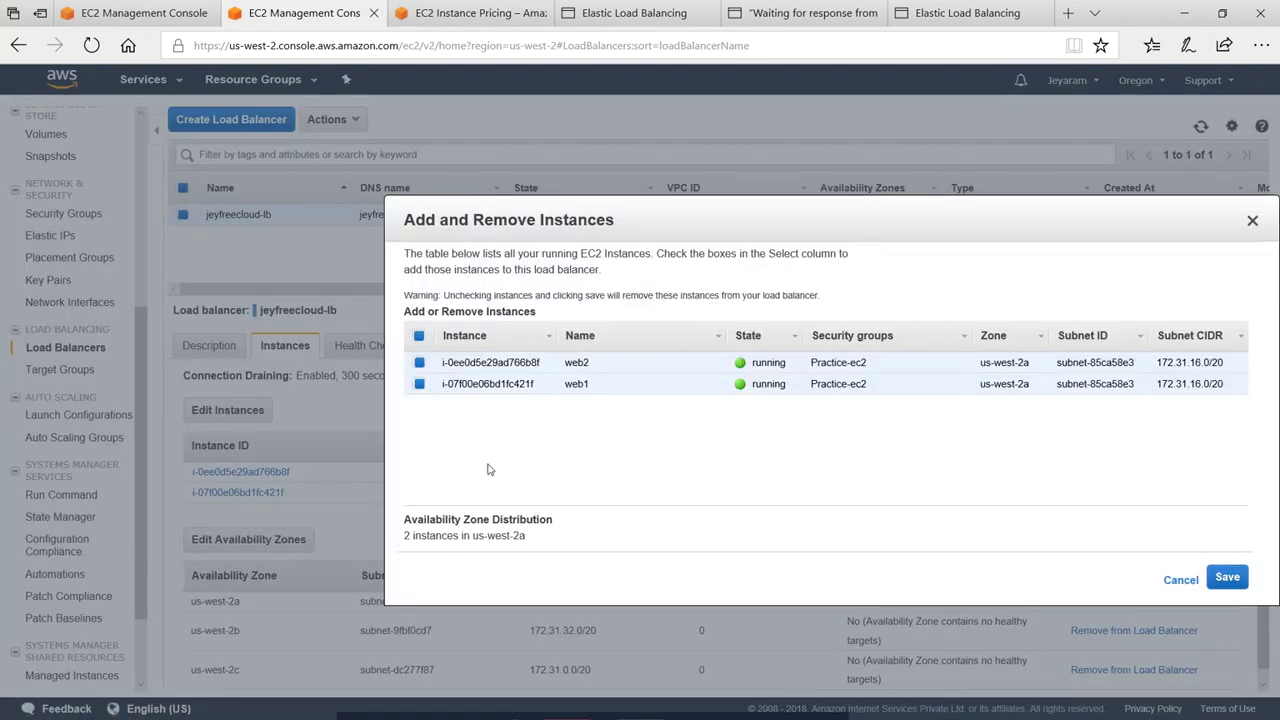
click(421, 408)
click(419, 384)
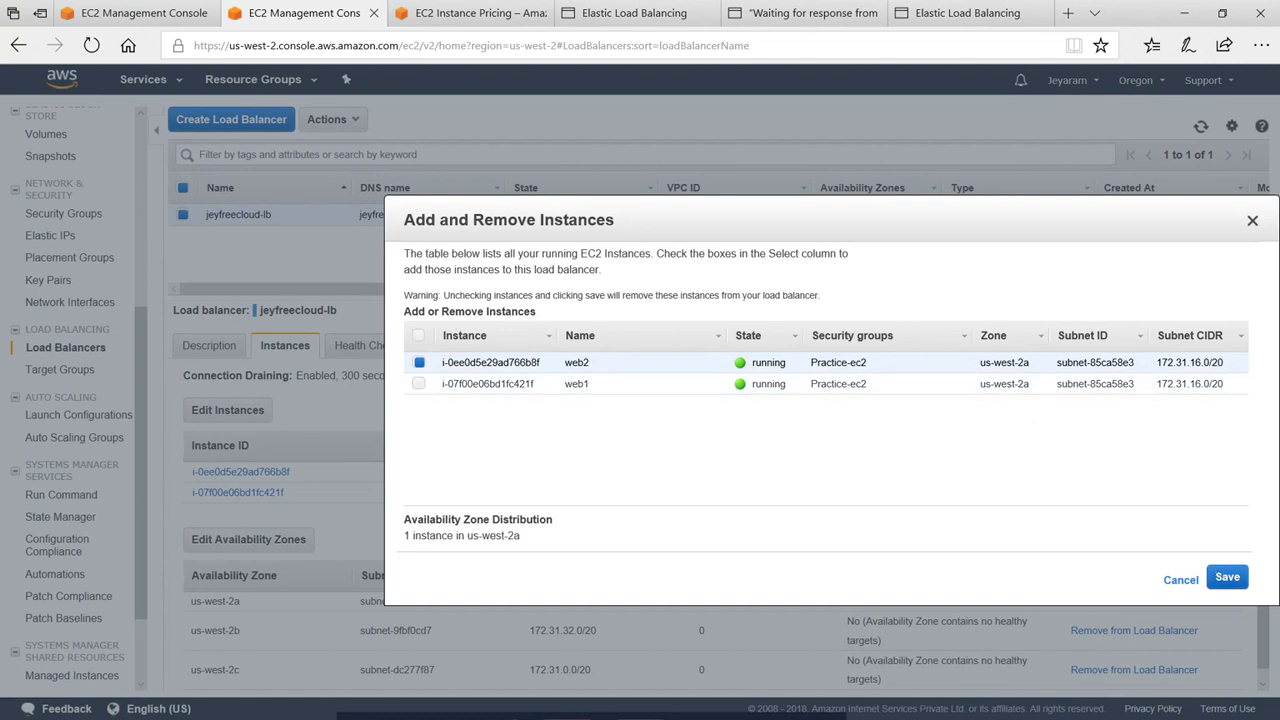
click(1181, 582)
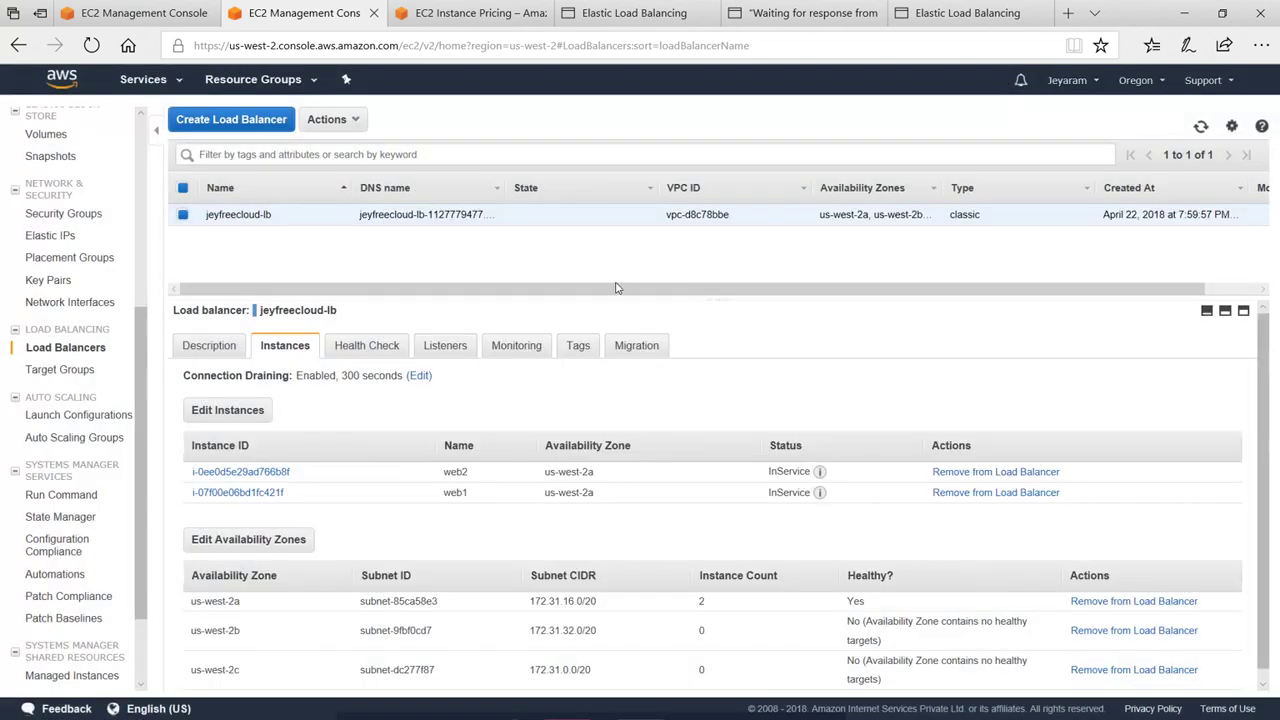
Review the load balancer's listener and security group editing options without saving any changes.
click(356, 119)
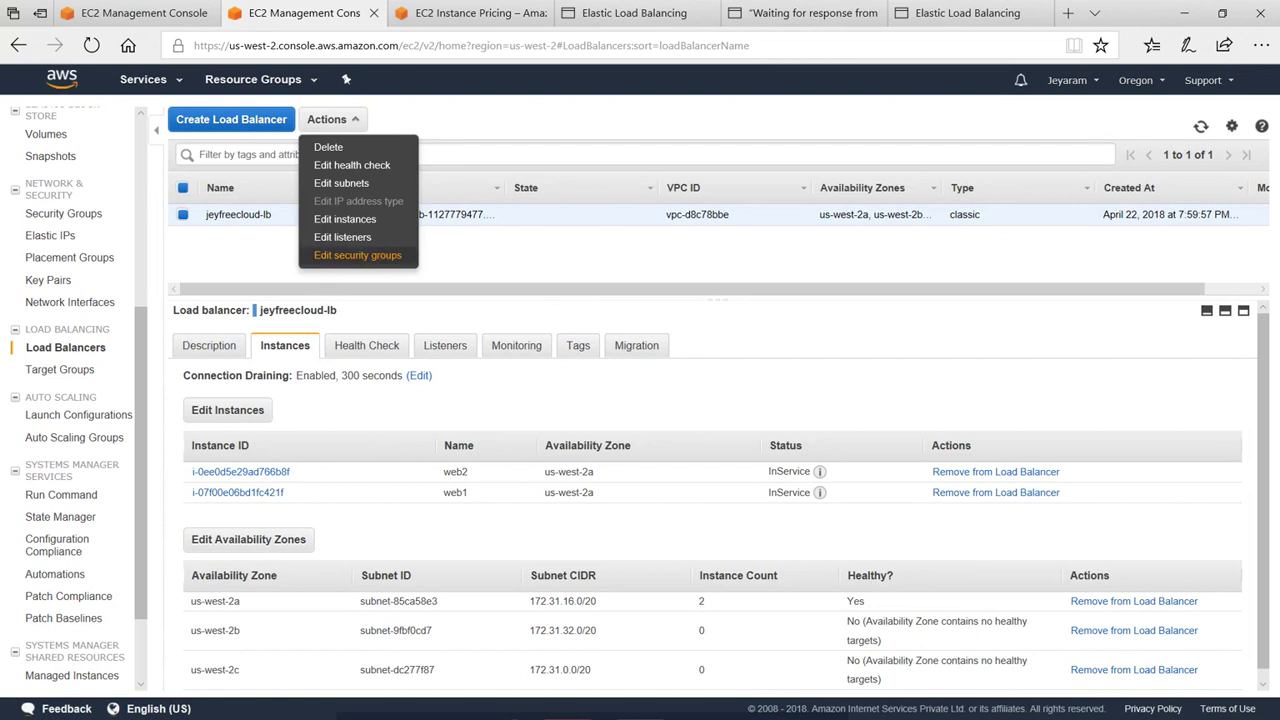
click(356, 237)
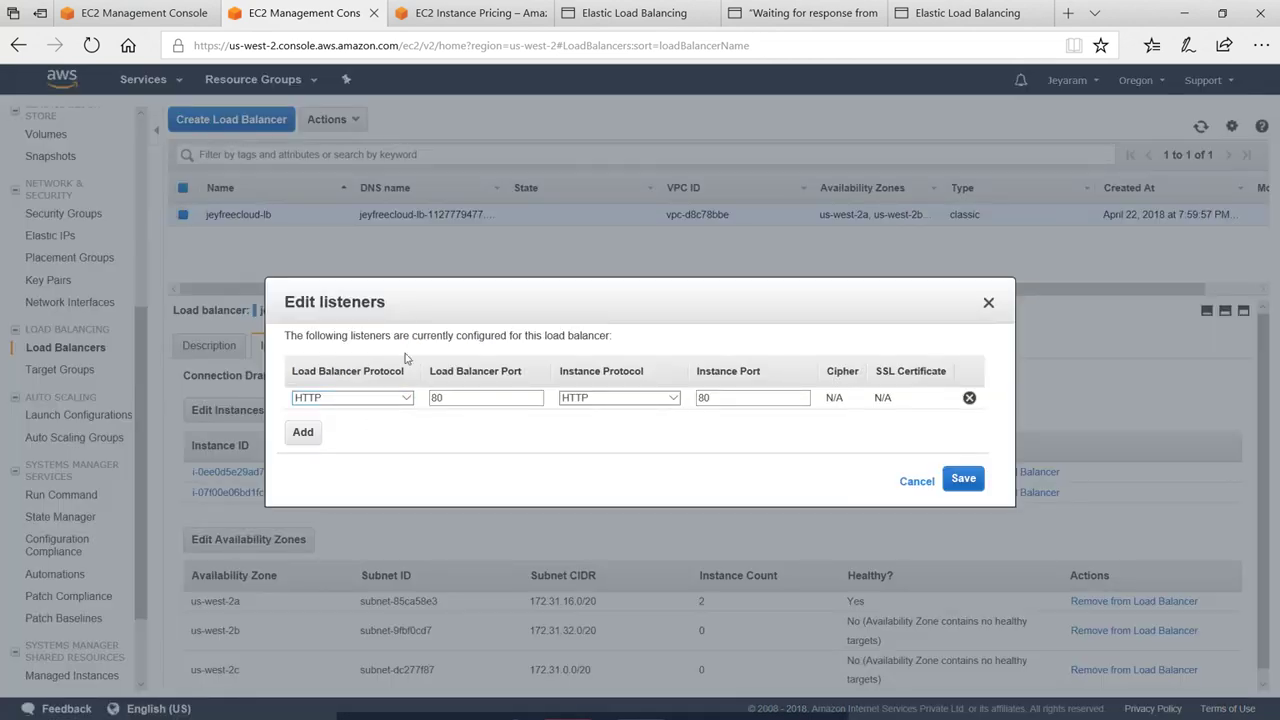
click(916, 481)
click(350, 119)
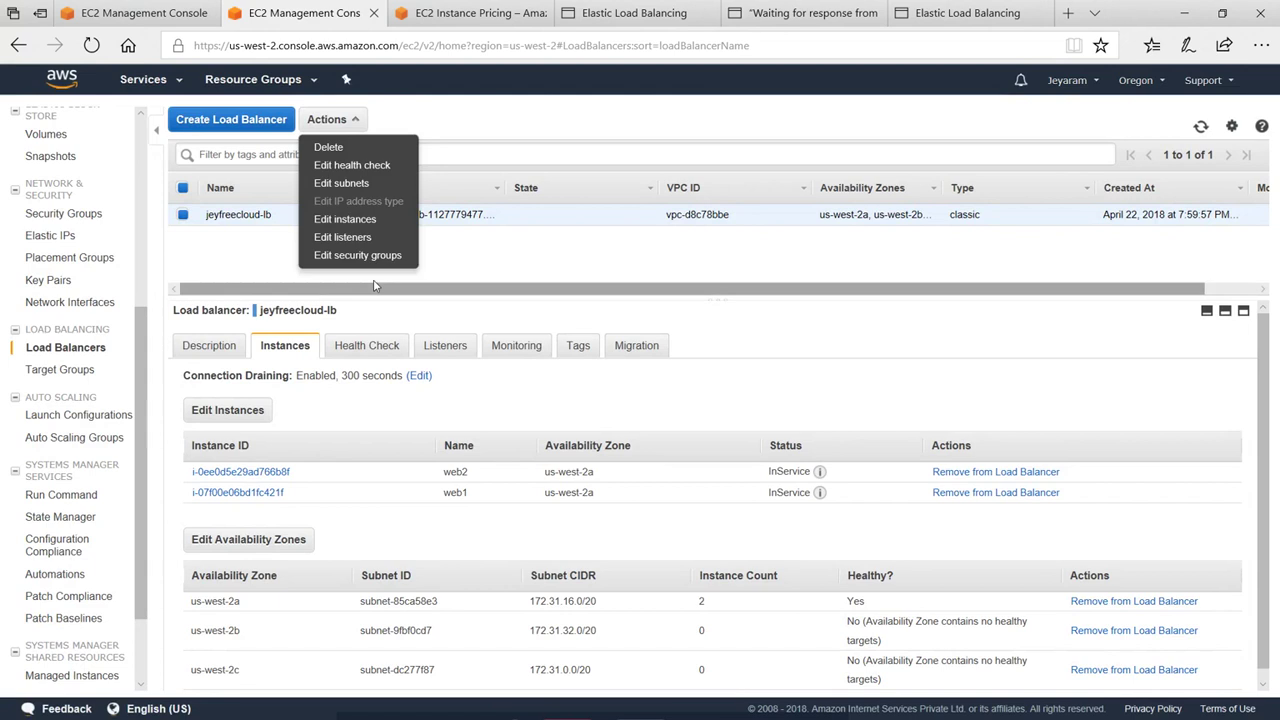
click(376, 255)
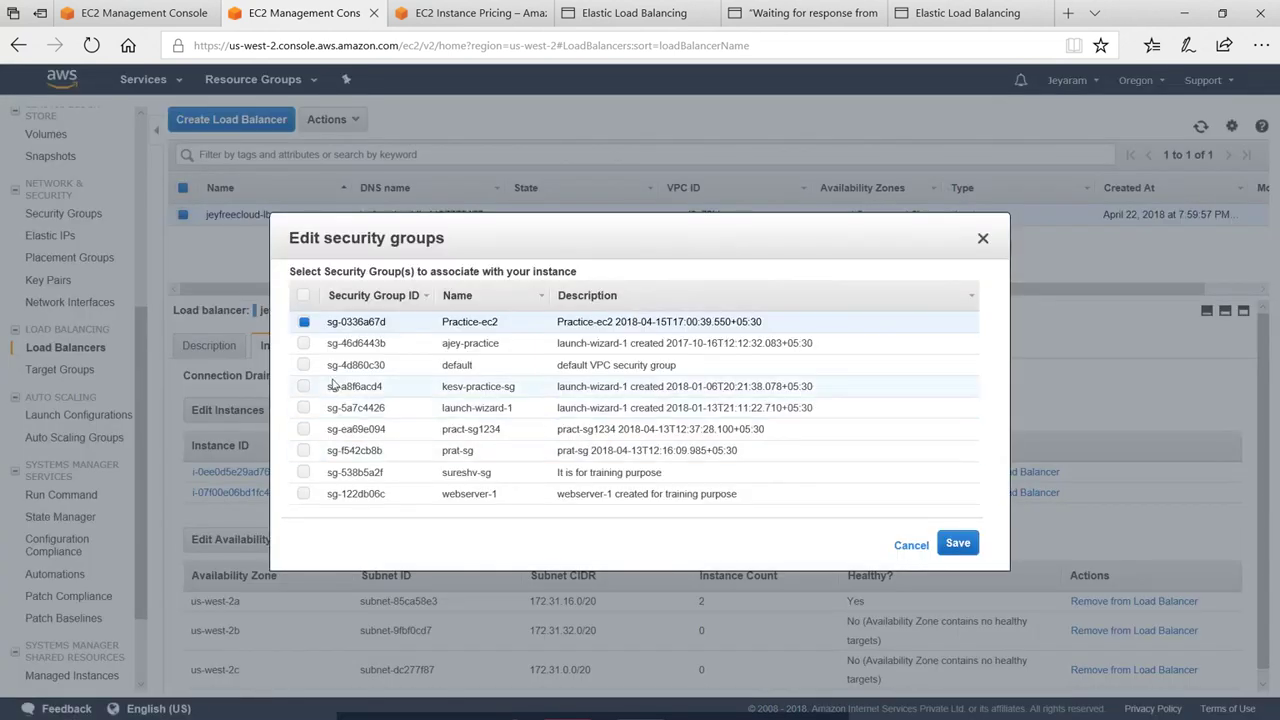
click(910, 545)
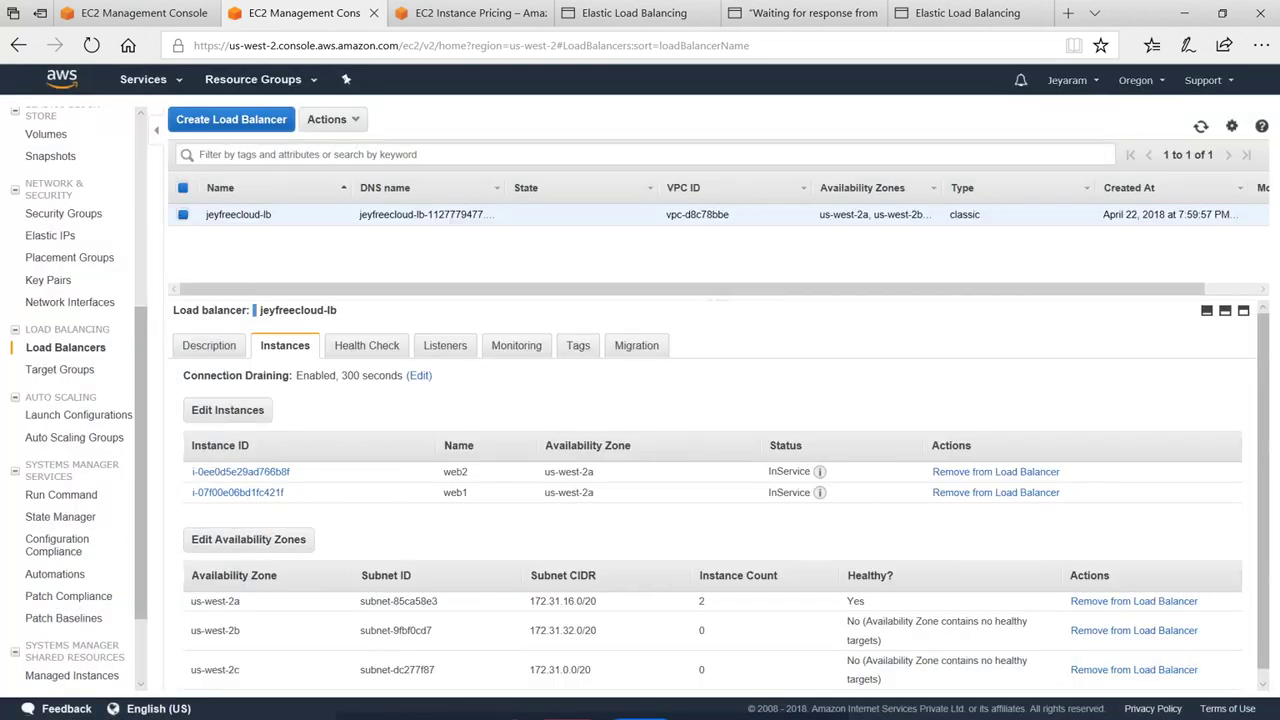
Examine the load balancer's health check, listener, monitoring, tag and migration details and return to its description.
click(372, 352)
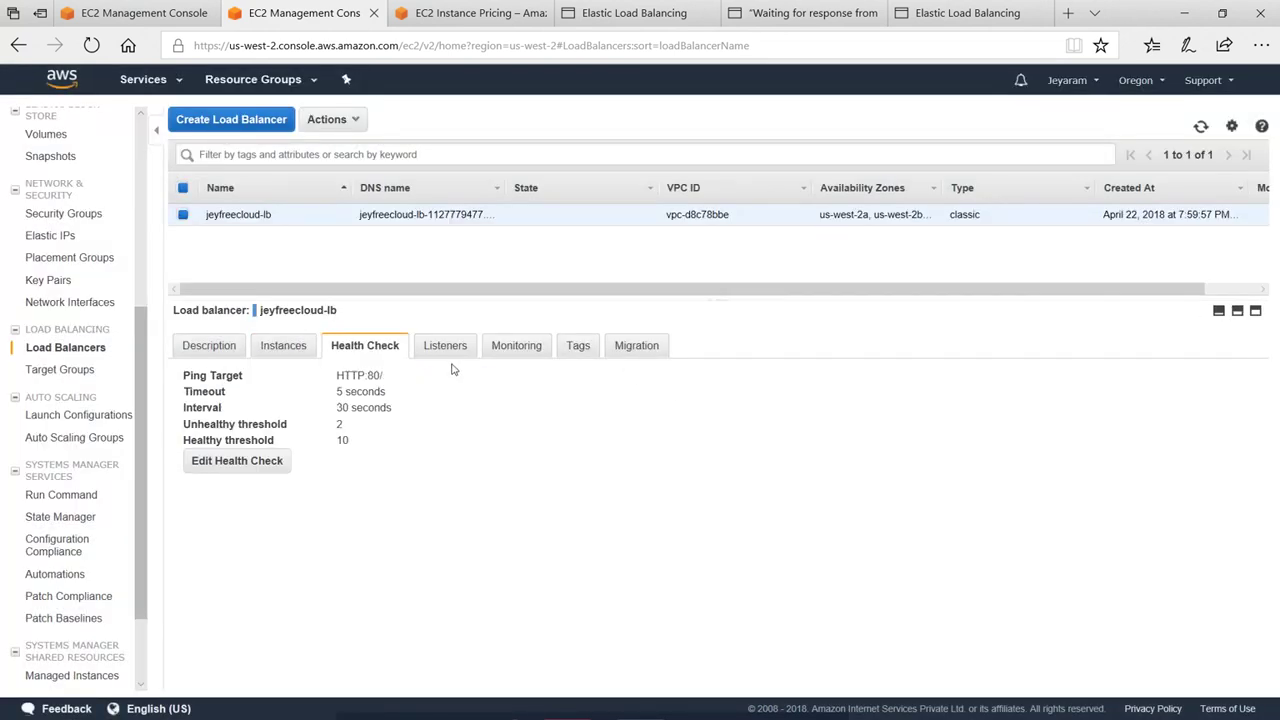
click(446, 356)
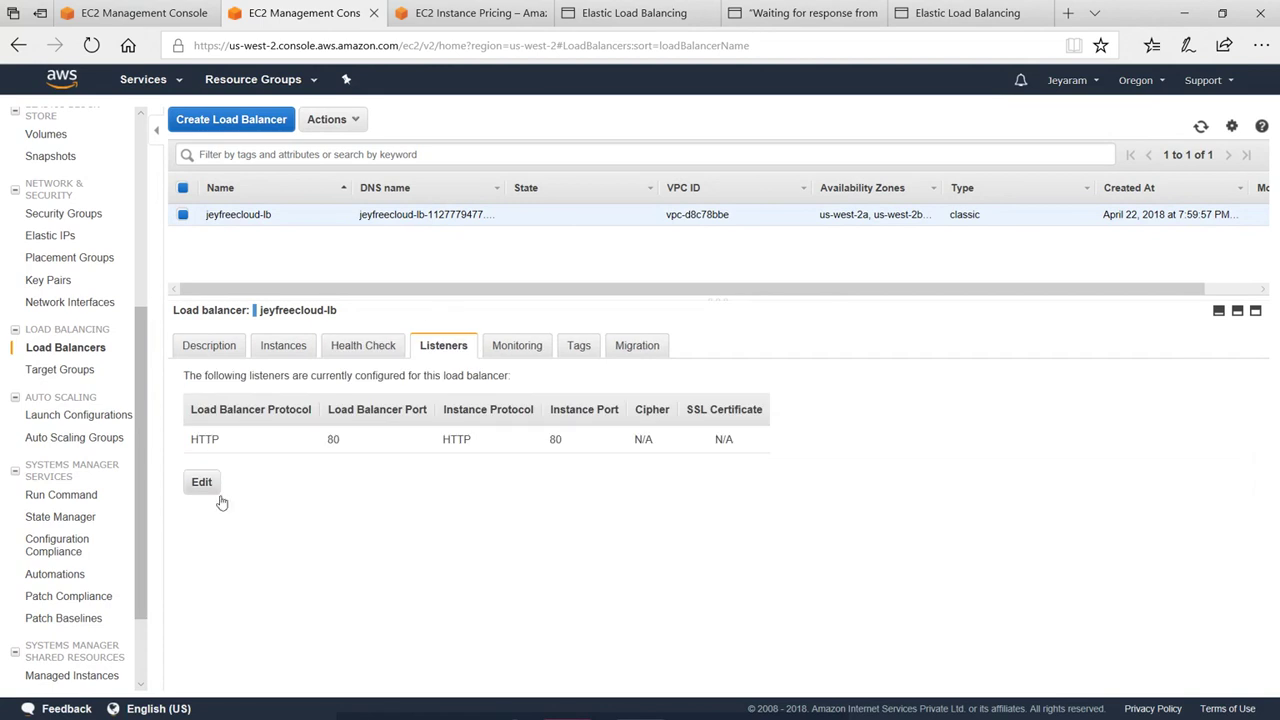
click(531, 357)
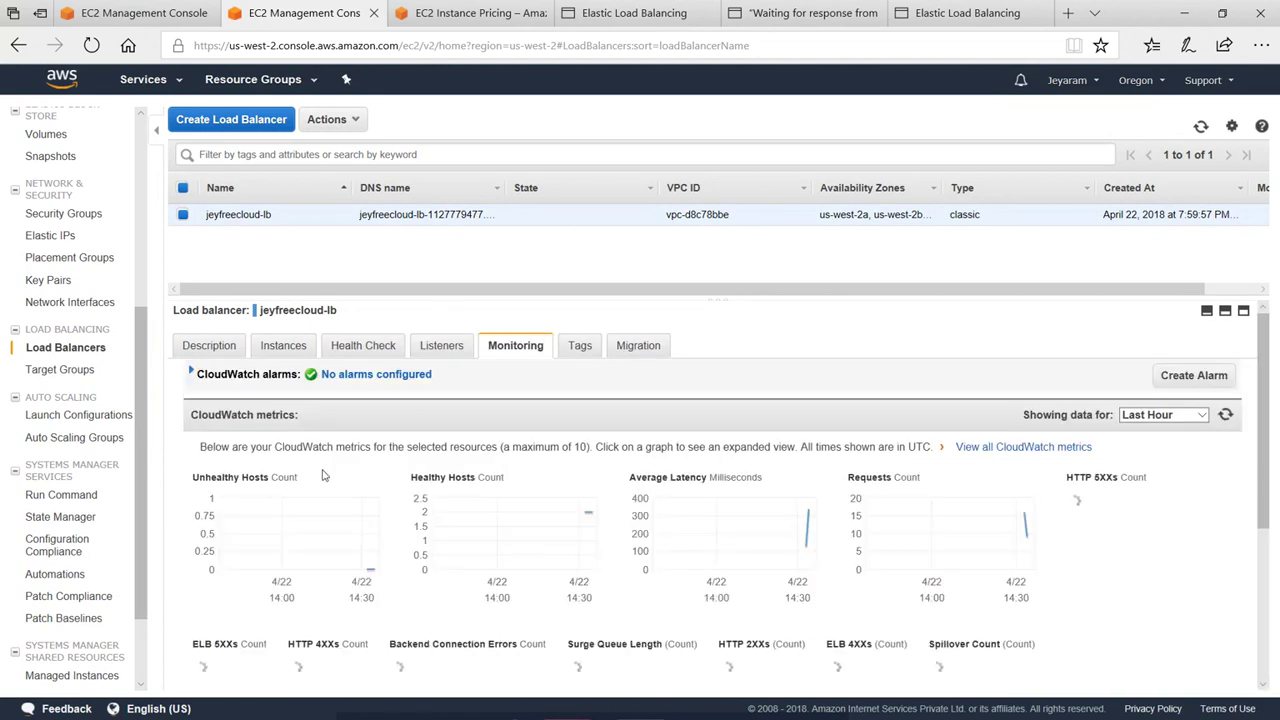
scroll(757, 520, down, 3)
scroll(757, 520, up, 3)
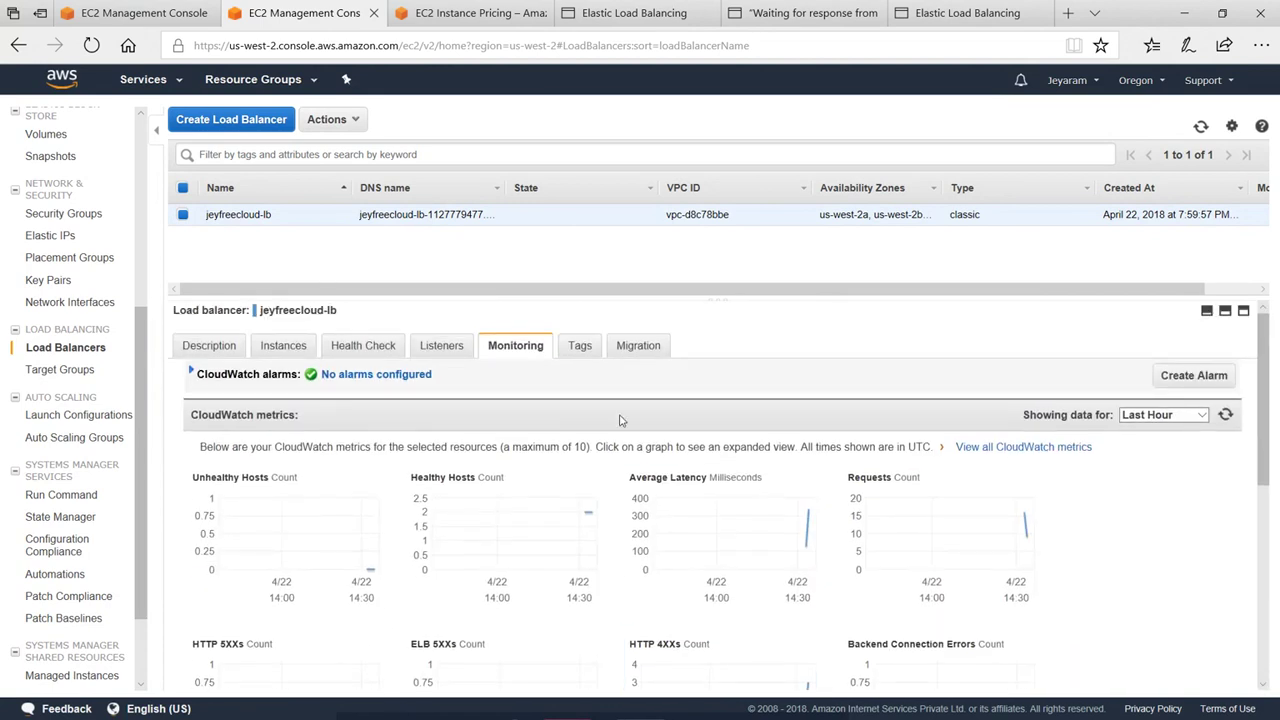
click(590, 350)
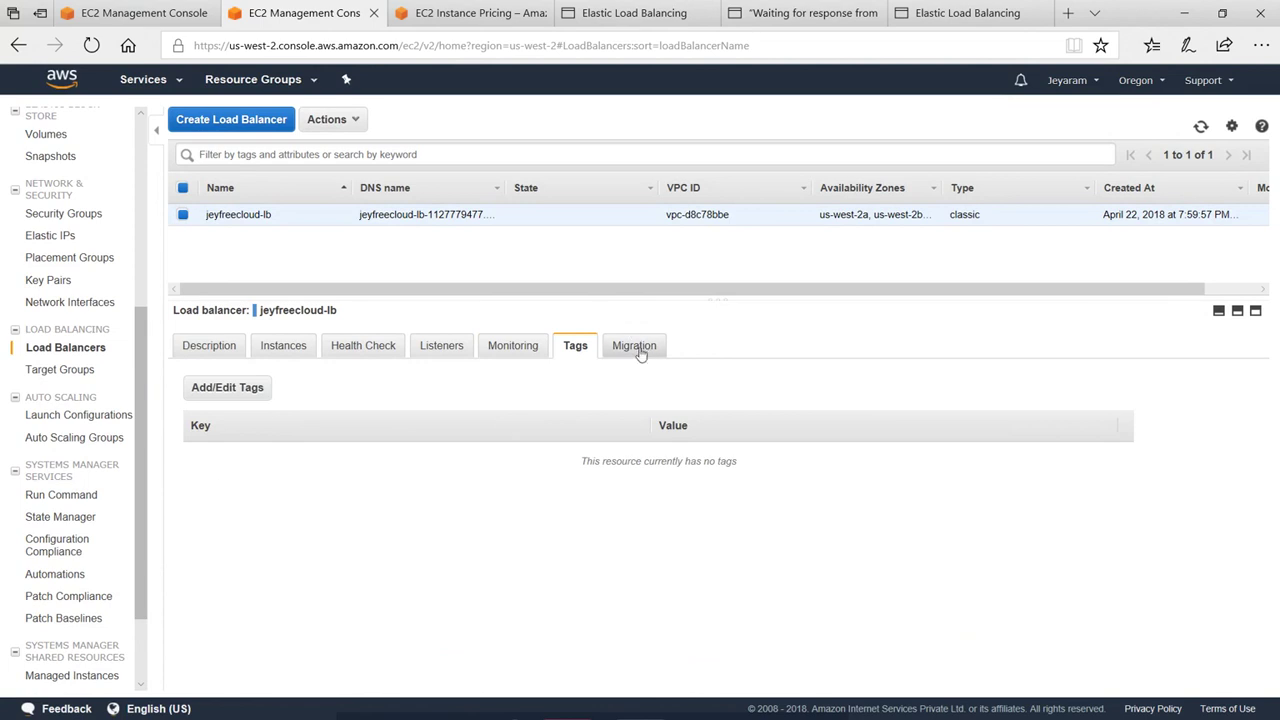
click(632, 347)
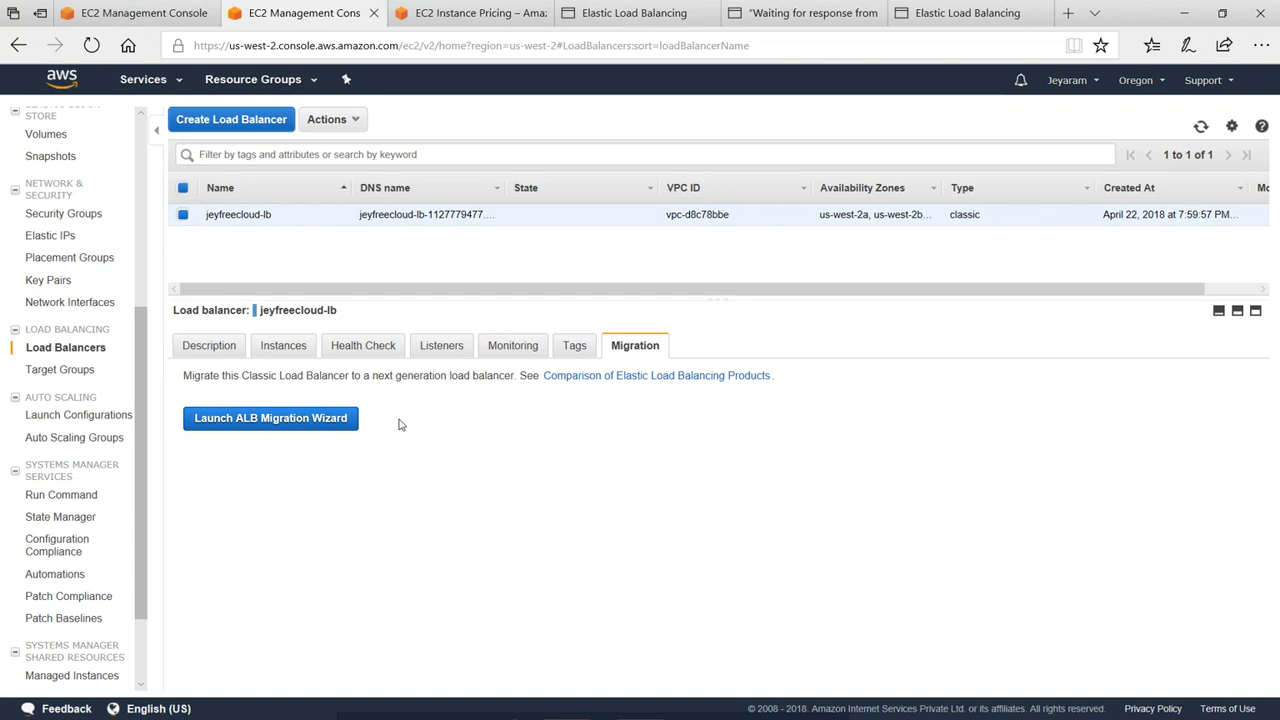
click(493, 425)
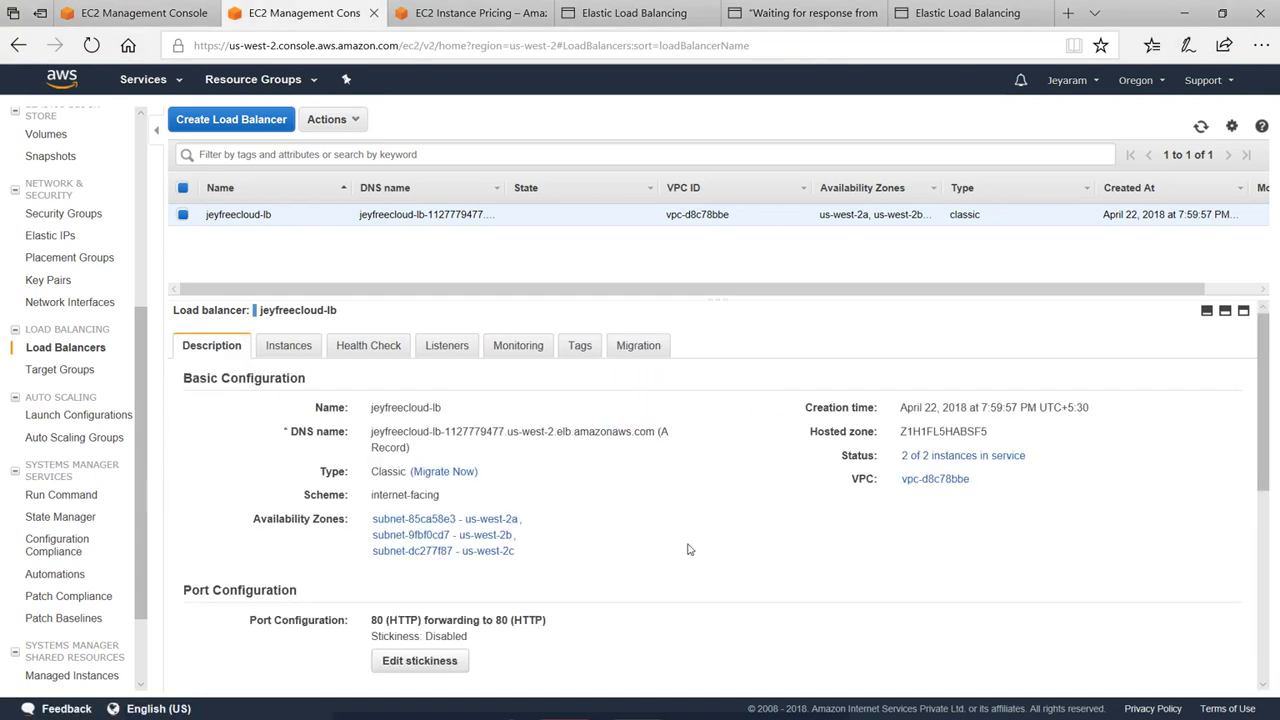
Delete the load balancer jeyfreecloud-lb and confirm the deletion.
click(350, 124)
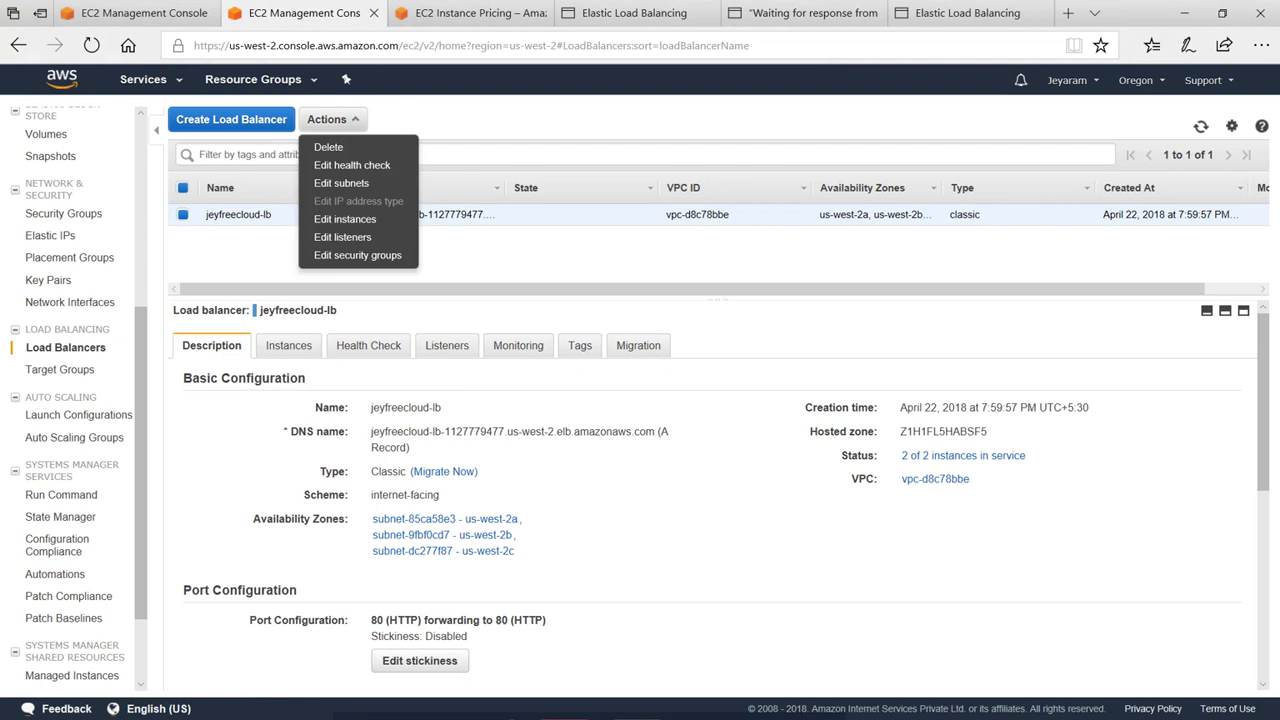
click(330, 147)
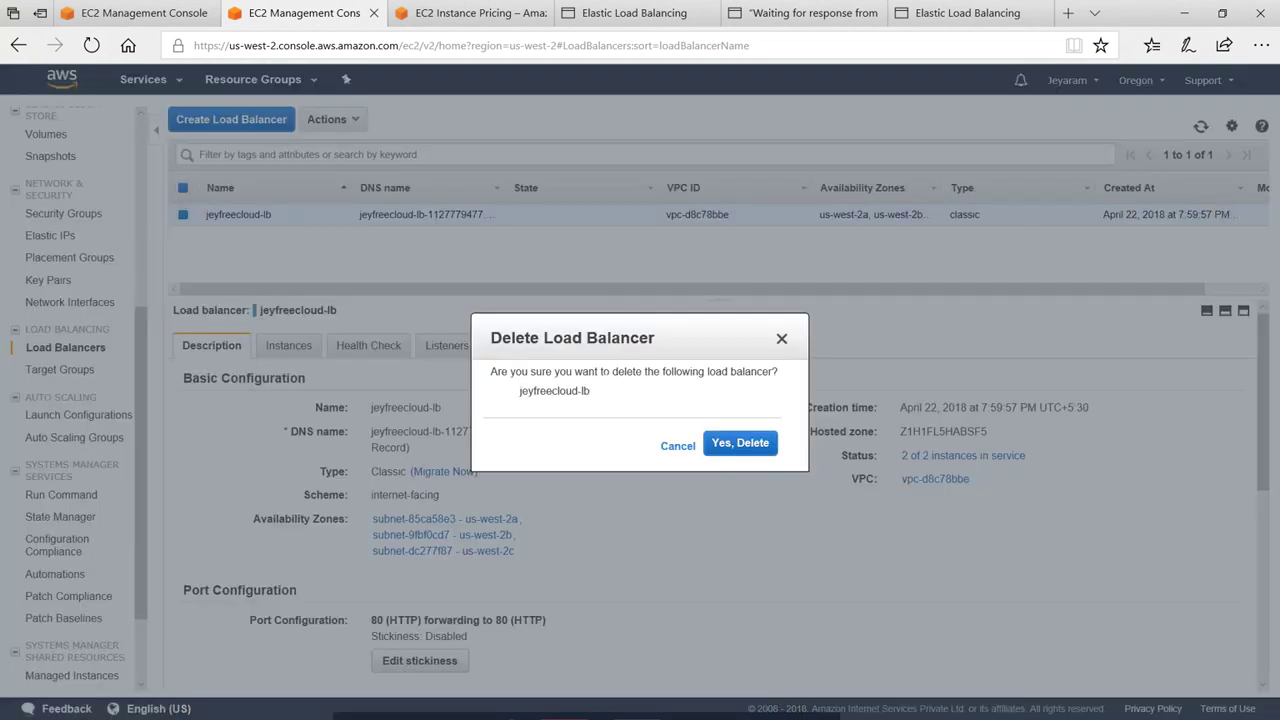
click(745, 455)
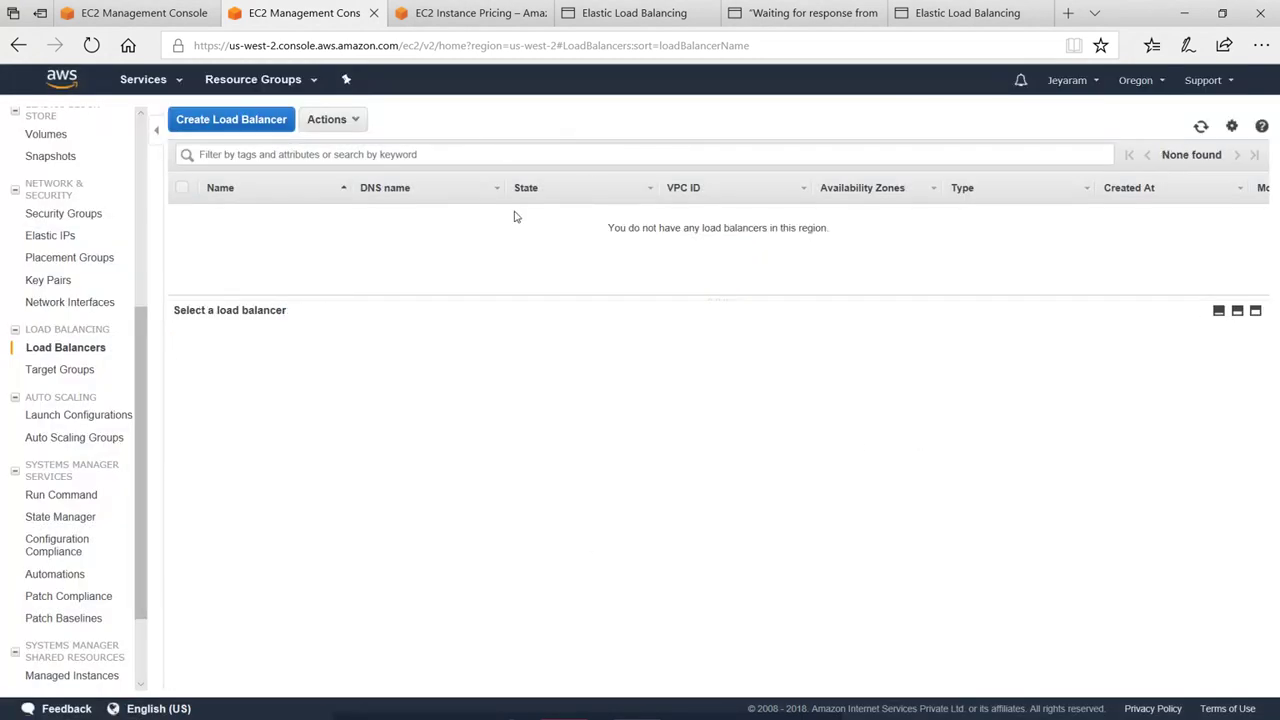
Close the three browser tabs showing the load balancer's and the two web servers' test pages.
click(961, 8)
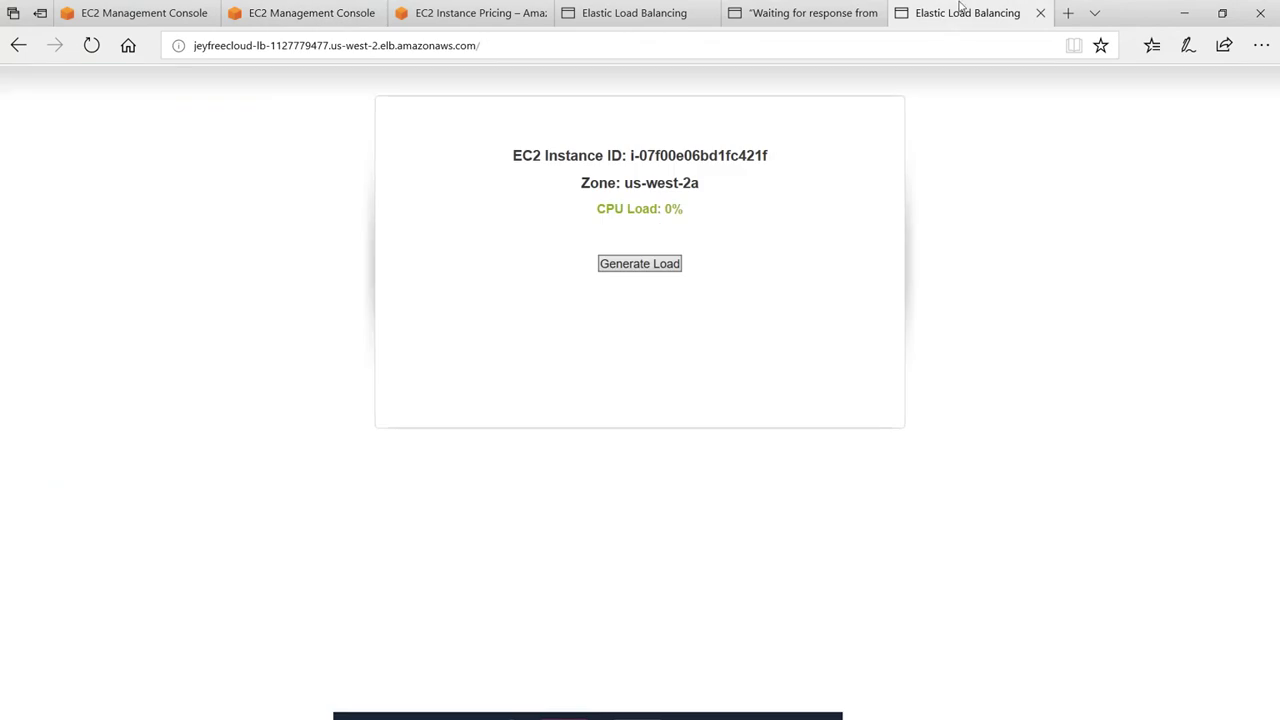
click(1041, 13)
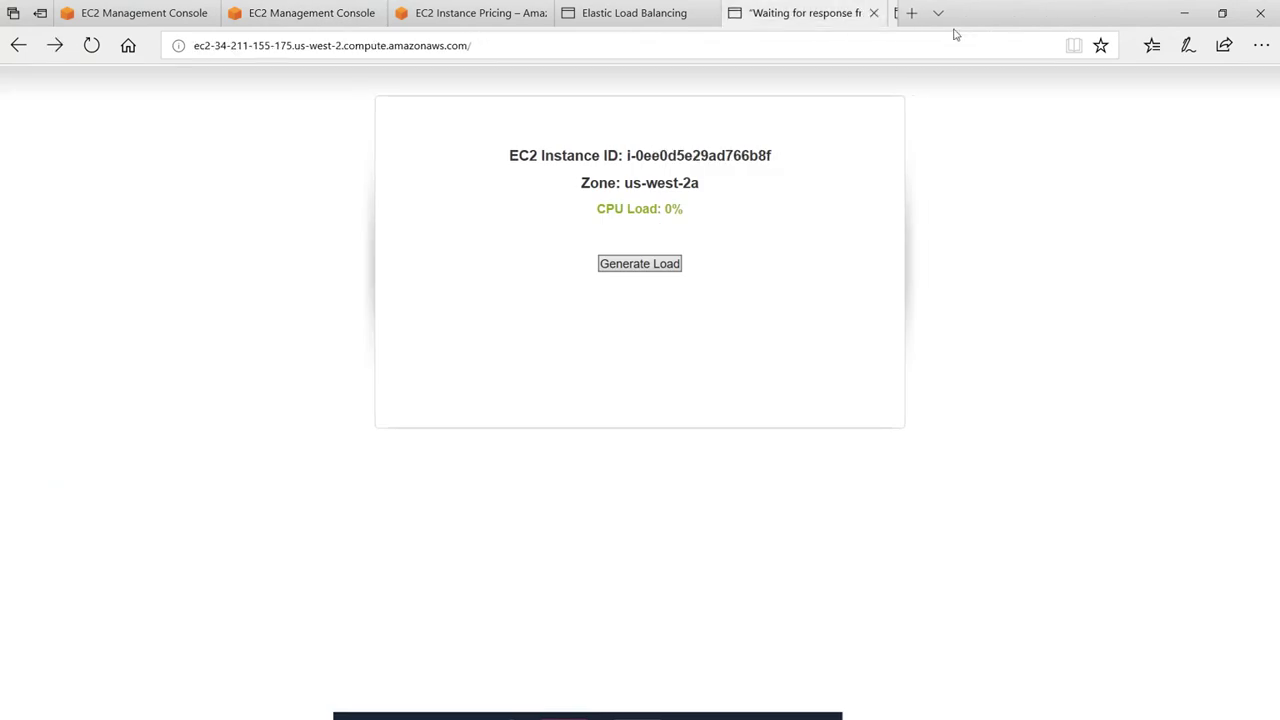
click(872, 14)
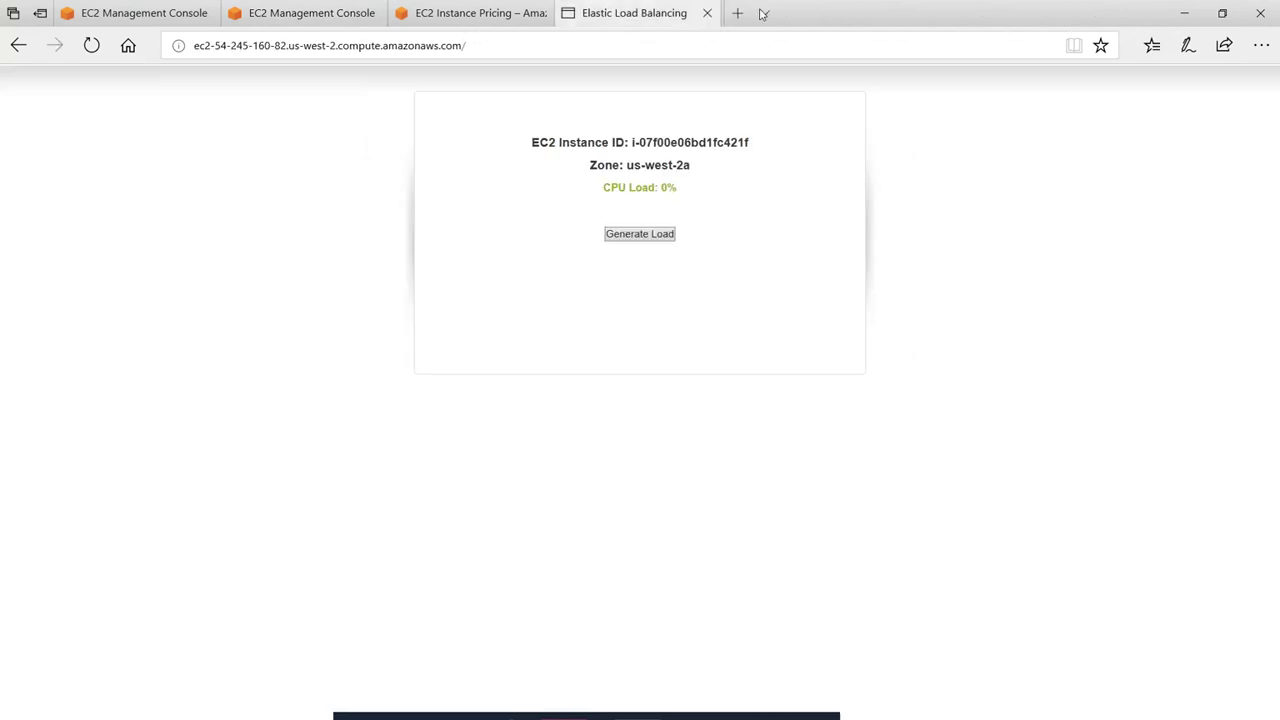
click(706, 13)
Return to the EC2 console's load balancer page and open the list of EC2 instances.
click(290, 13)
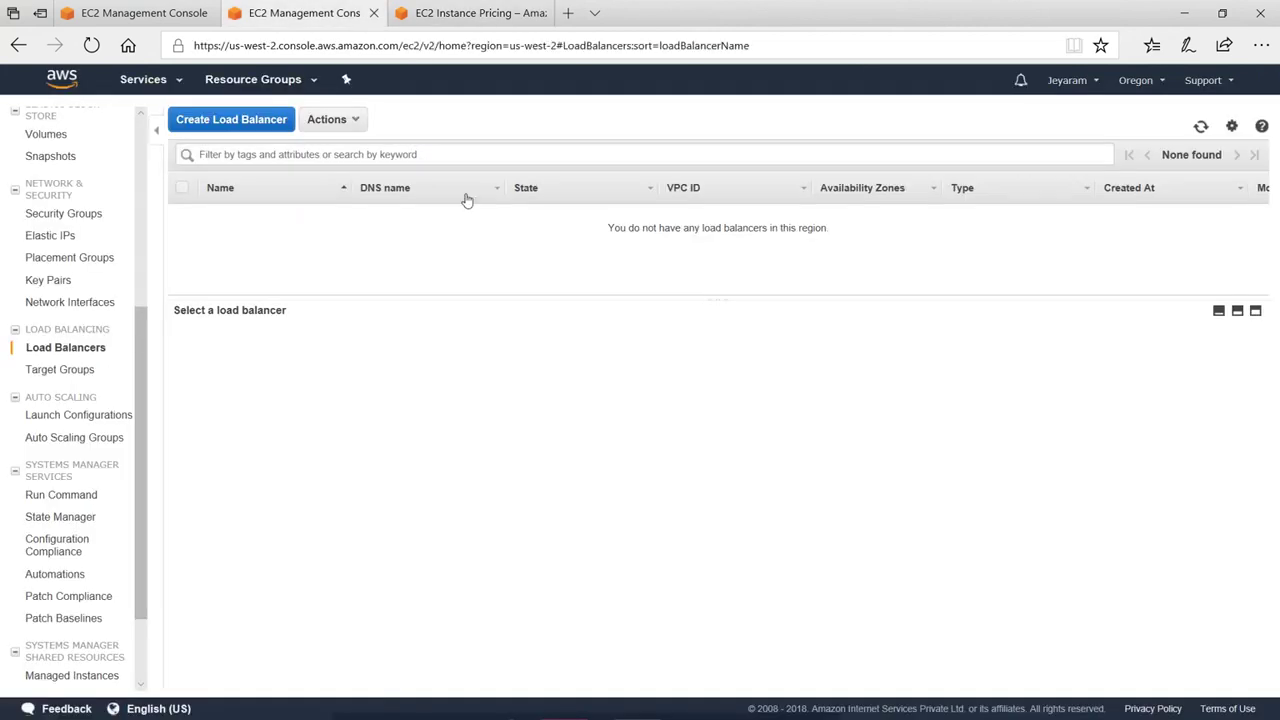
scroll(65, 340, up, 3)
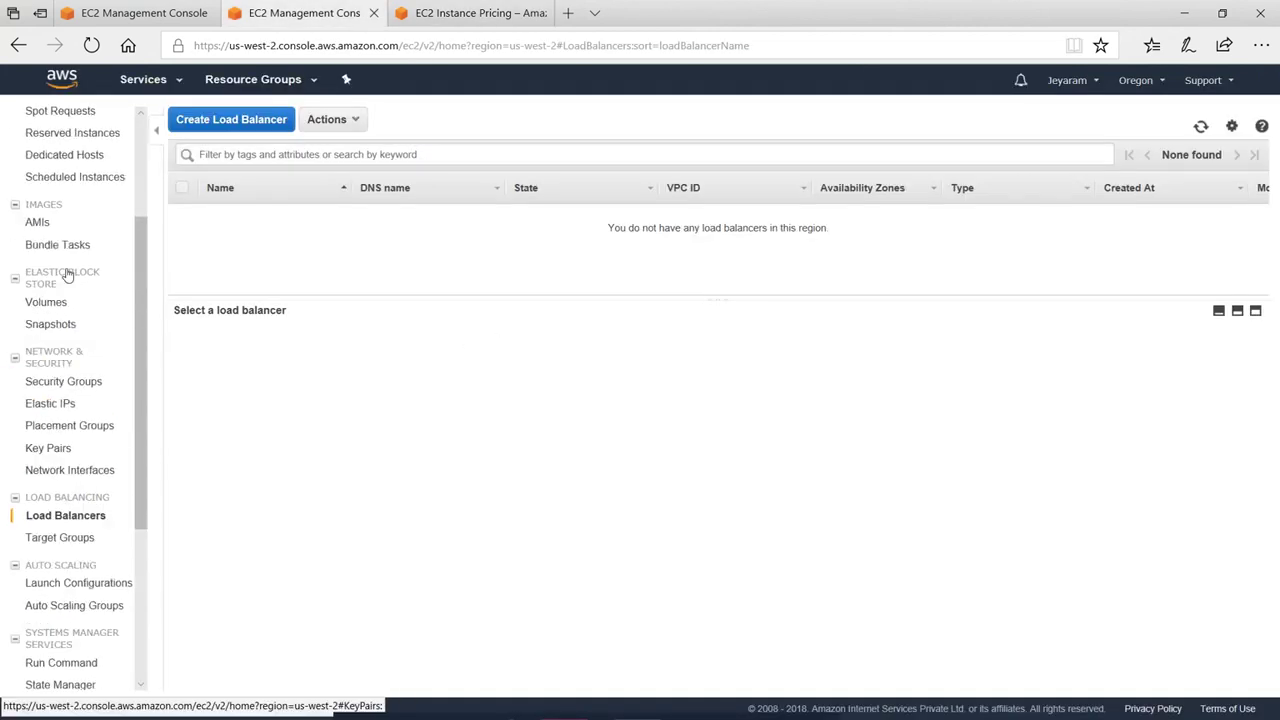
click(48, 250)
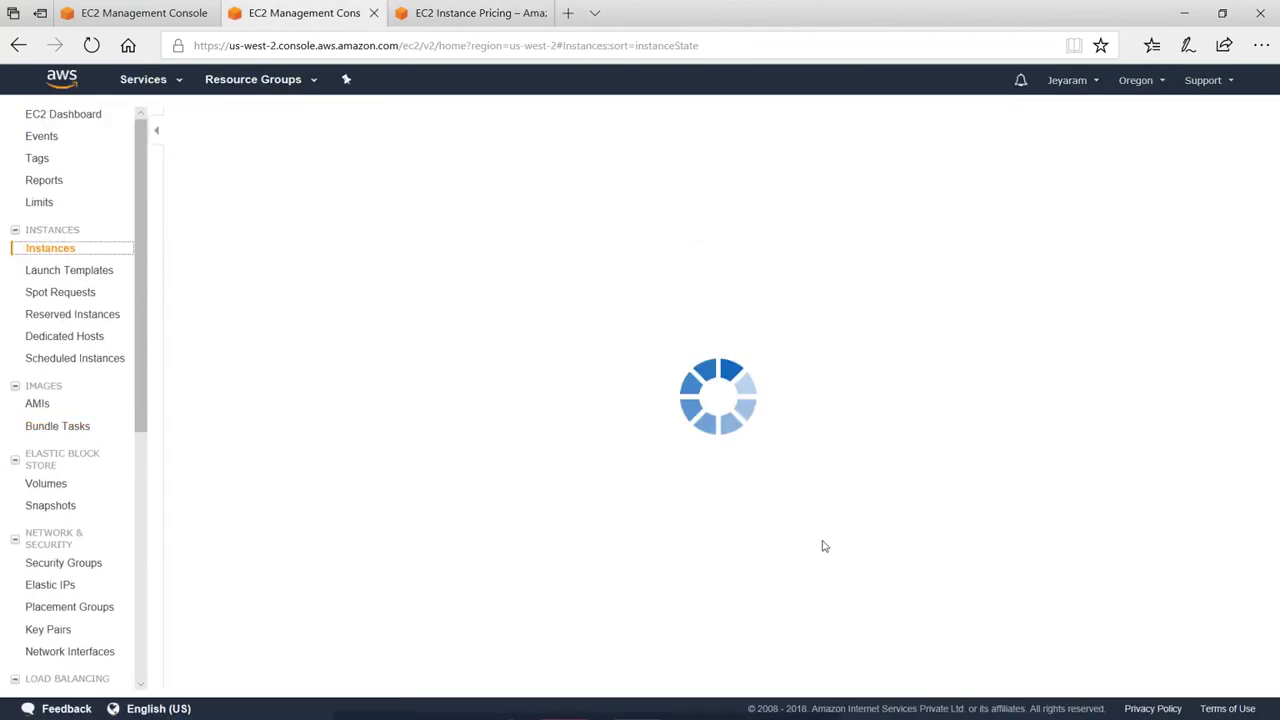